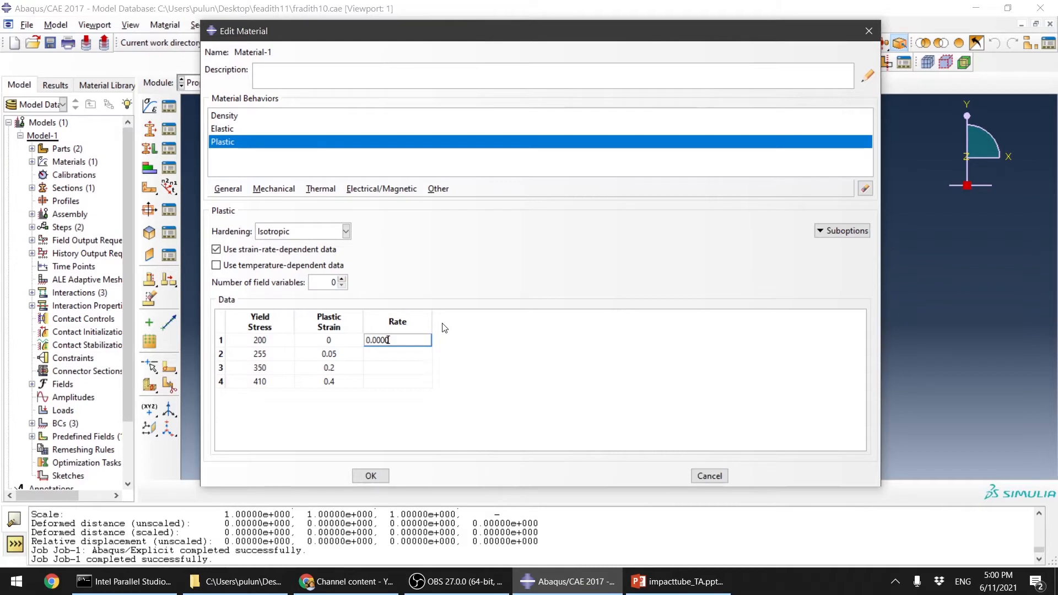
Set the plastic data's strain rate to 0.000001 in row 1 and 1e-6 in rows 2 to 4, and append an empty fifth row.
type("01")
key("Tab")
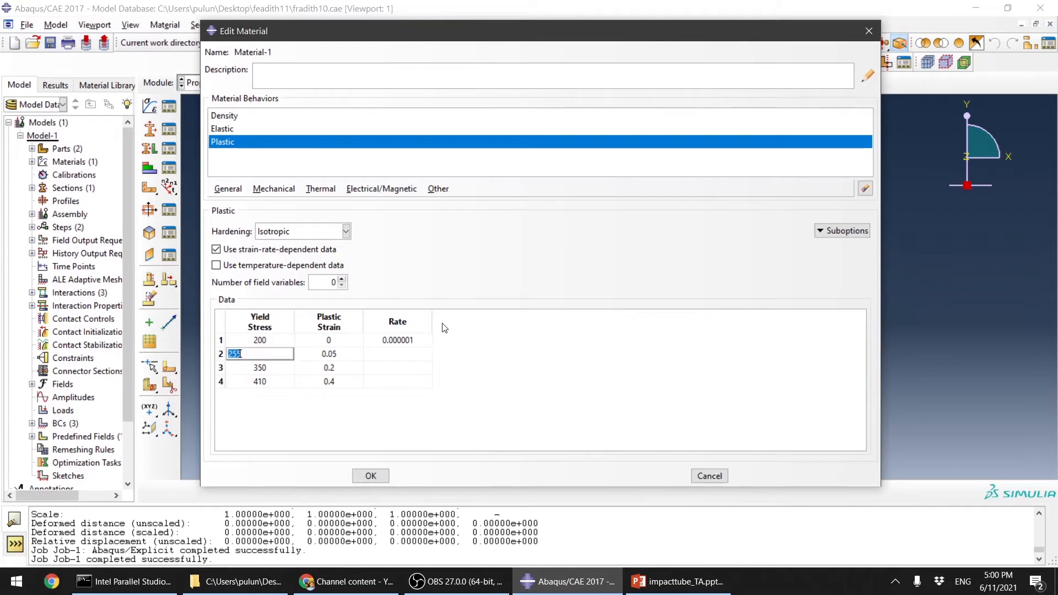
left_click(394, 352)
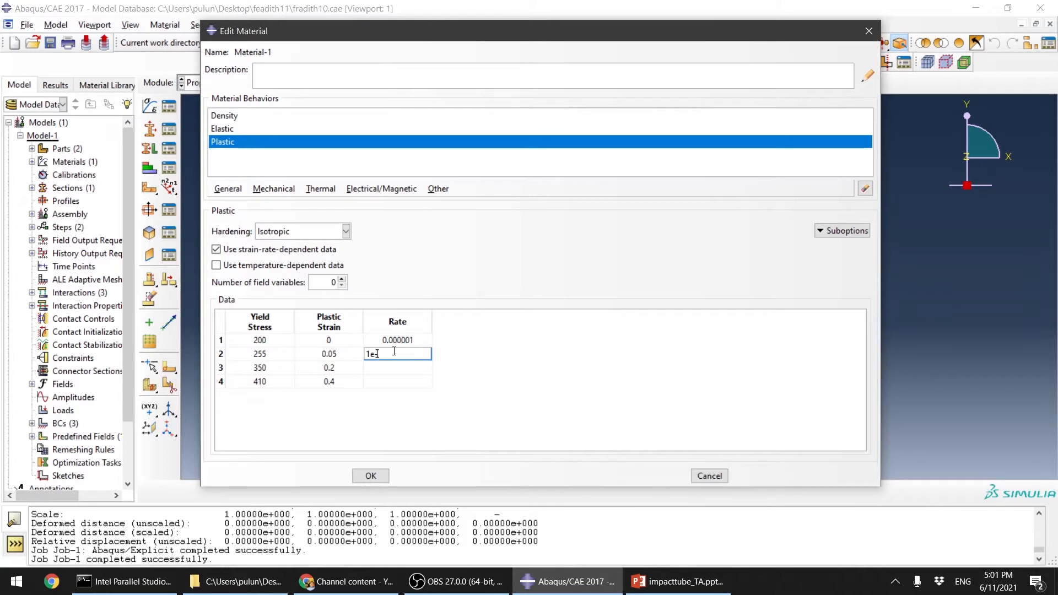
type("1e-6")
key("Tab")
left_click(417, 367)
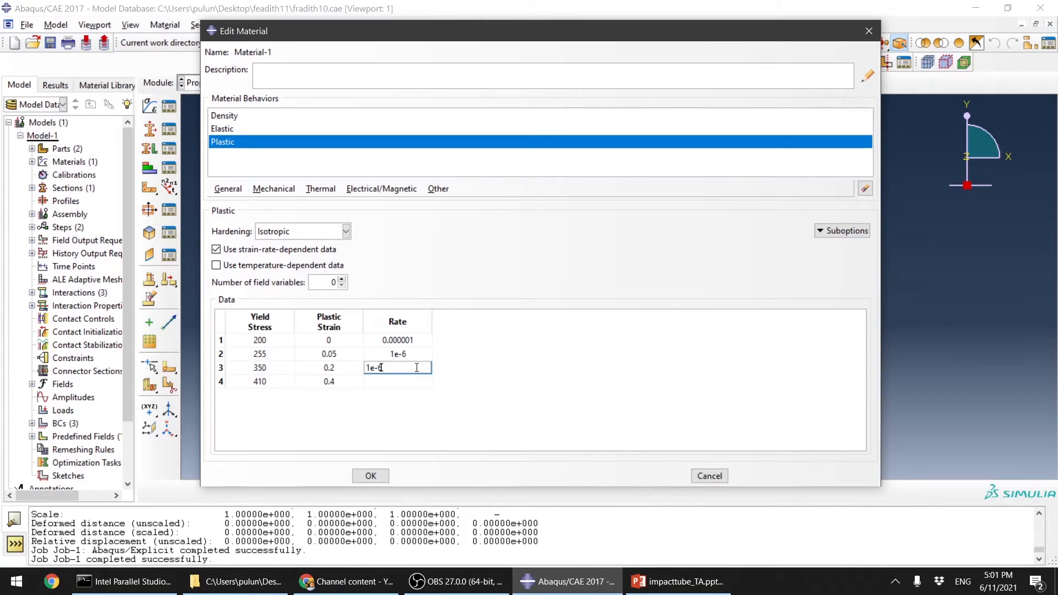
type("1e-6")
key("Tab")
left_click(415, 381)
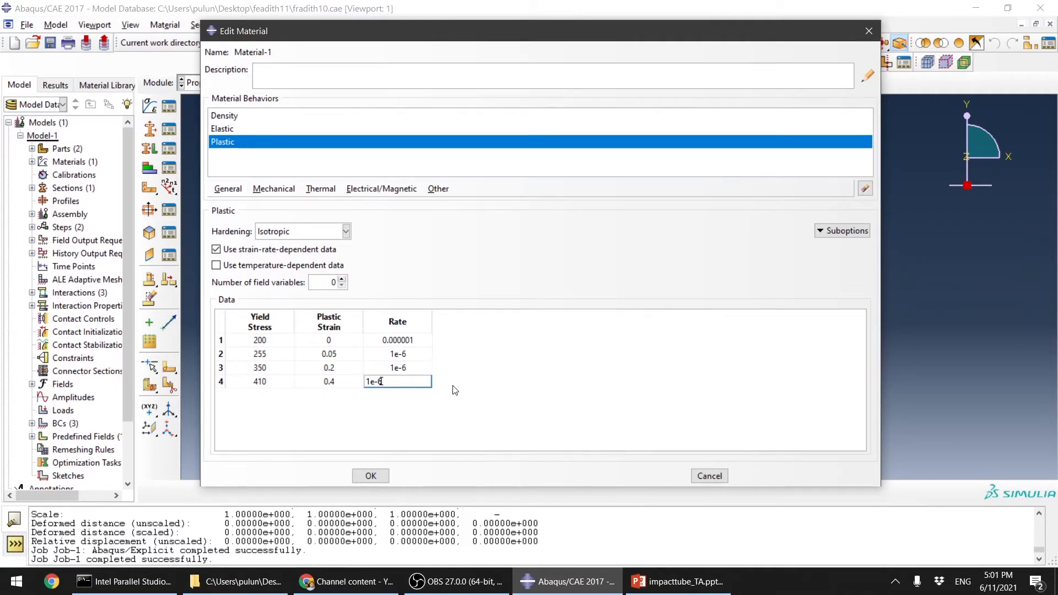
type("1e-6")
key("Return")
left_click(416, 384)
key("Tab")
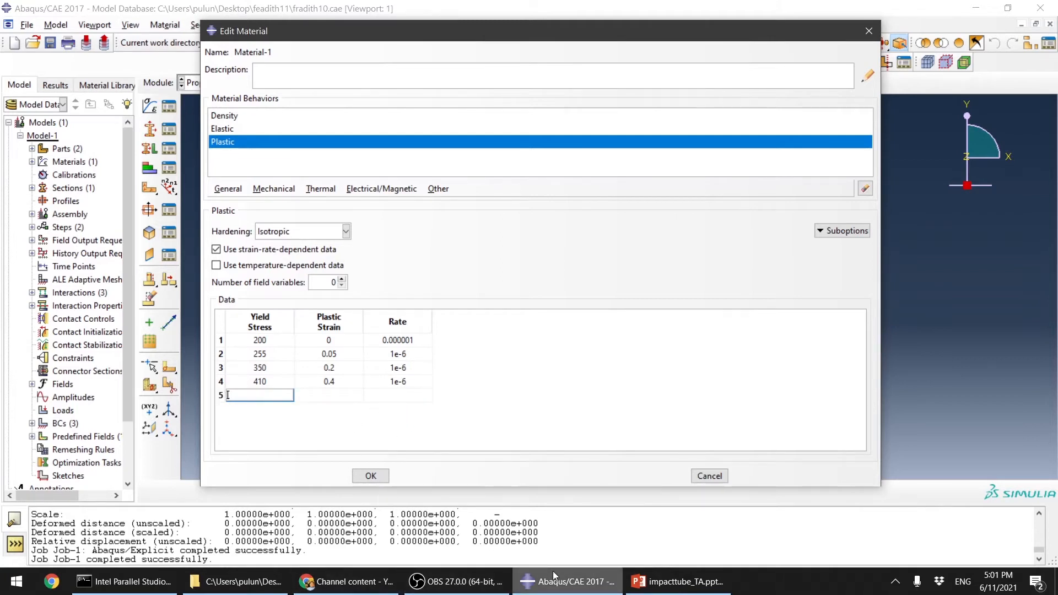
Compare the yield stresses for strain rate 0.001 in slide 6's table in PowerPoint with the material's first four plastic data rows in Abaqus.
left_click(671, 582)
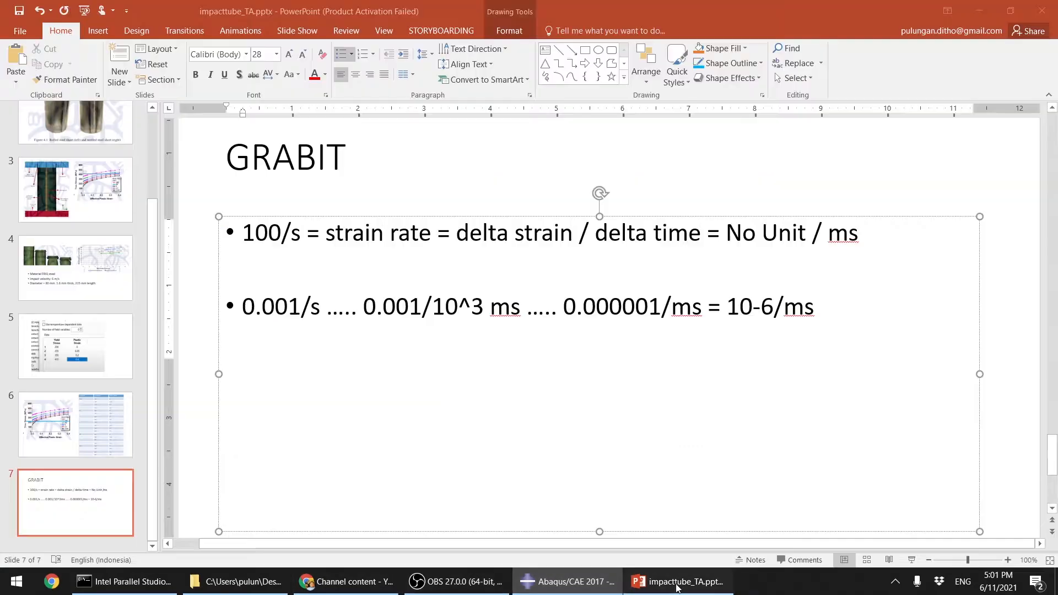
left_click(76, 424)
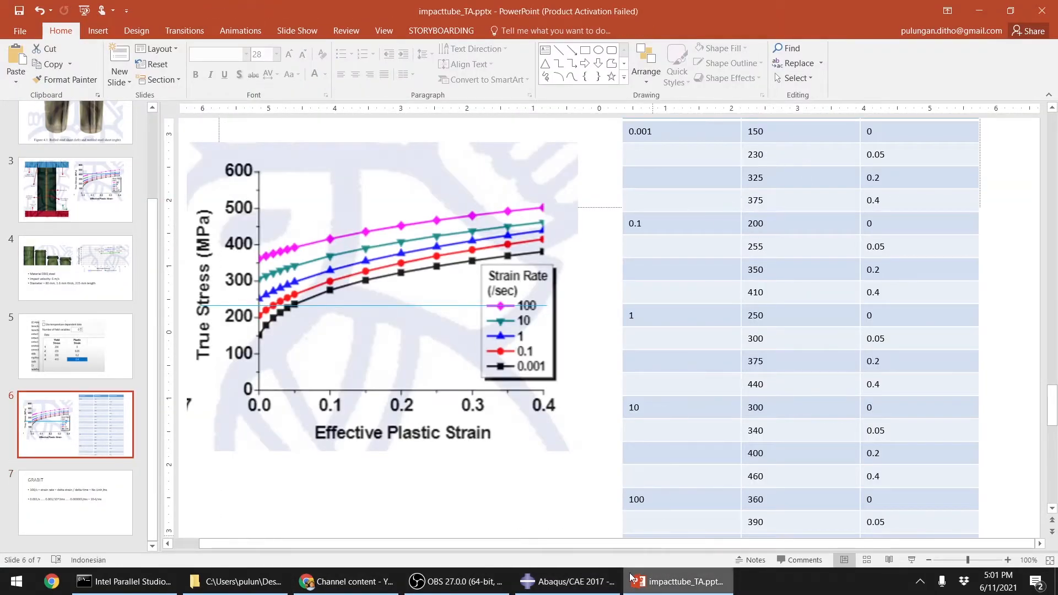
left_click(792, 135)
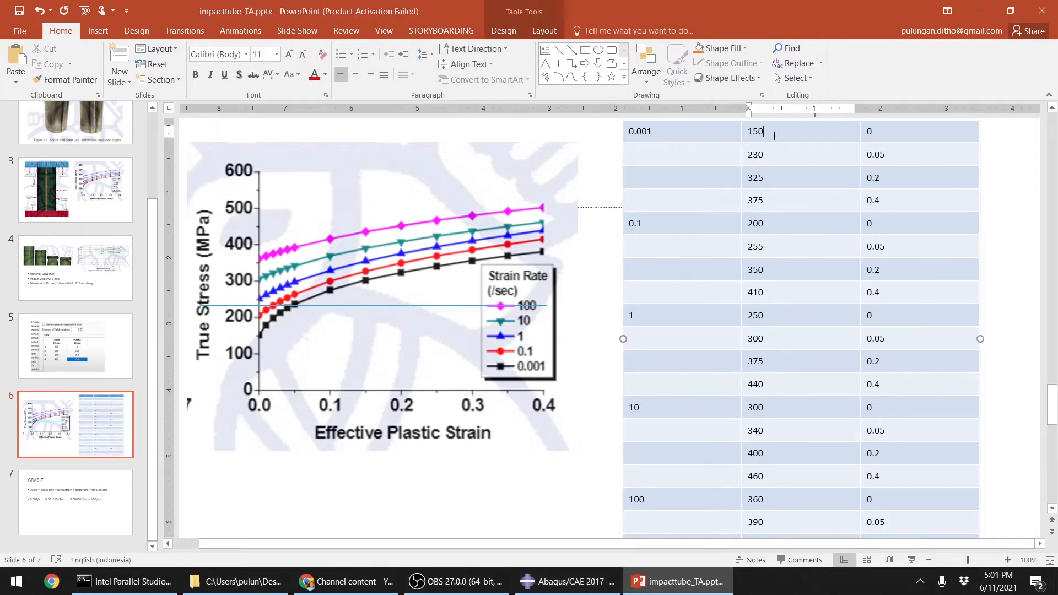
left_click_drag(755, 142, 766, 186)
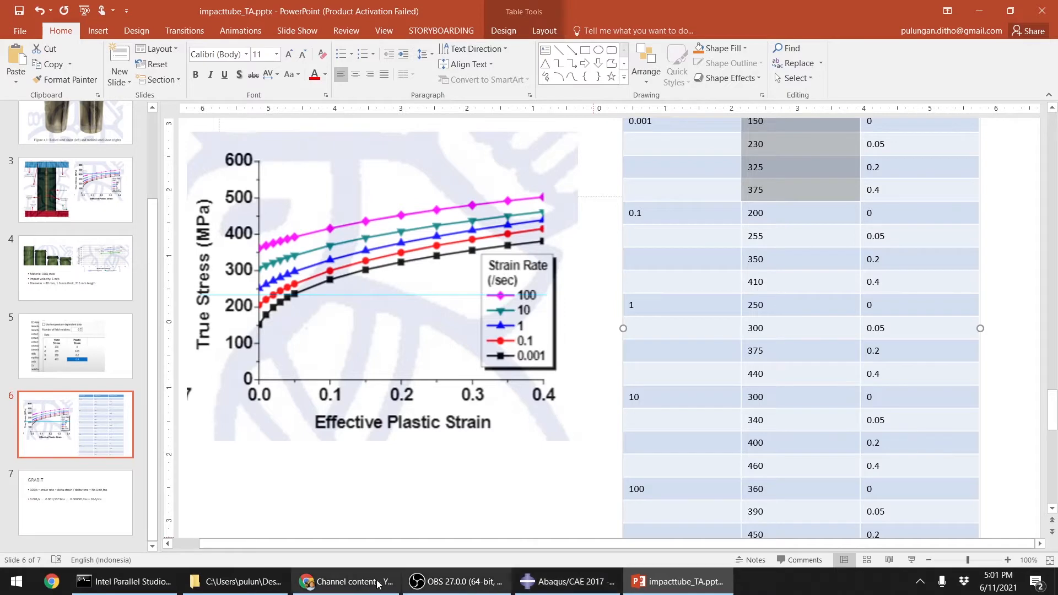
left_click(566, 584)
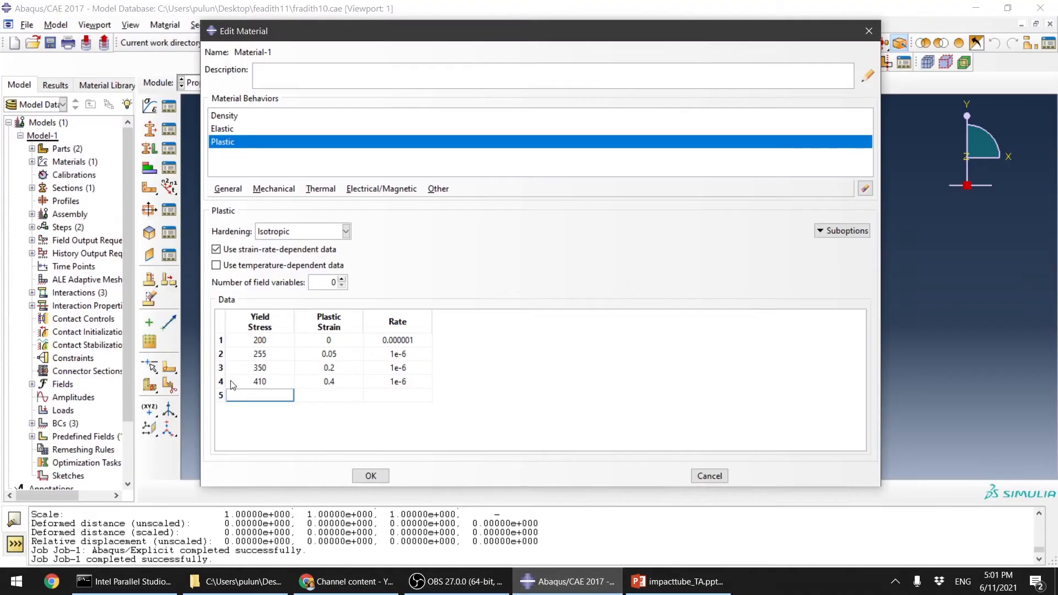
left_click(244, 339)
left_click_drag(244, 339, 266, 382)
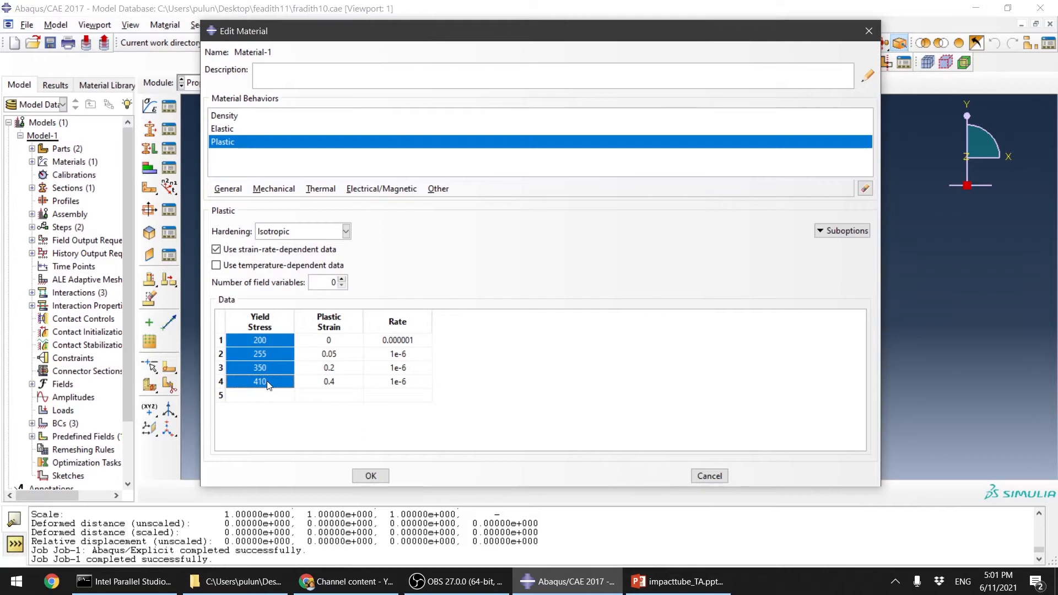
left_click(704, 591)
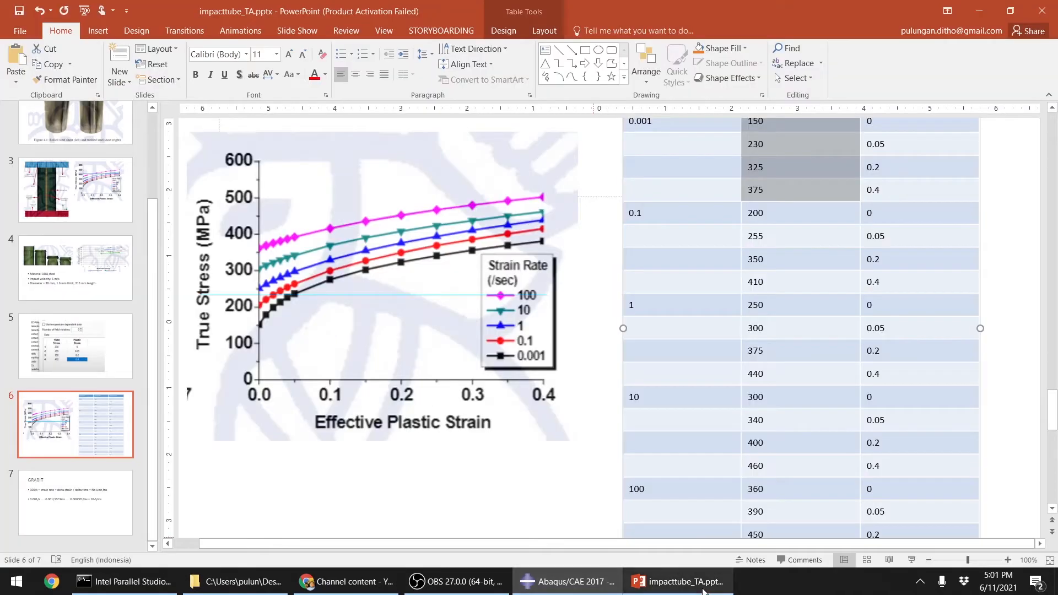
scroll(765, 349, "up", 1)
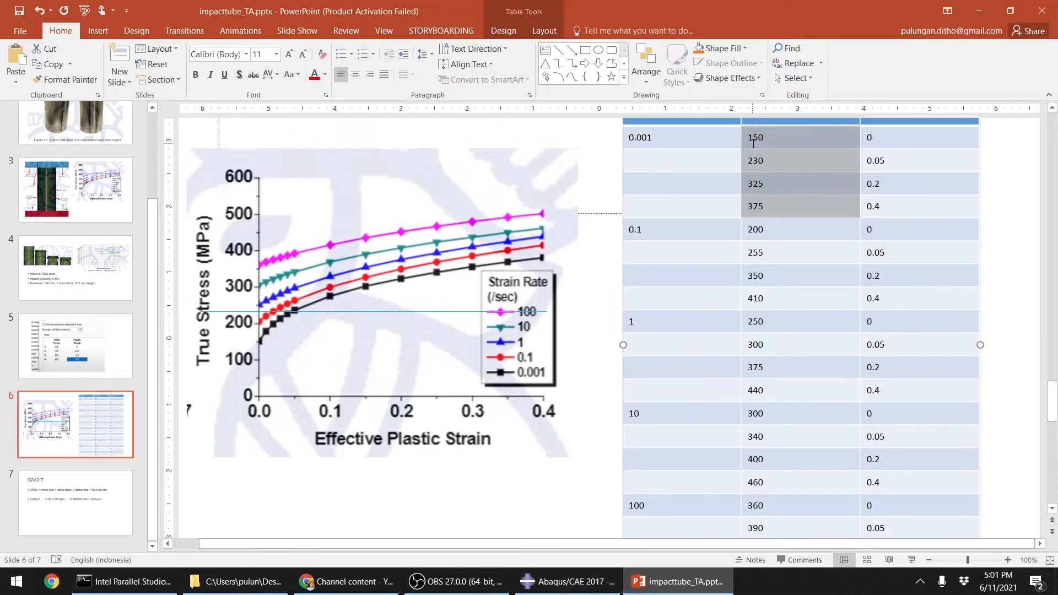
left_click(568, 581)
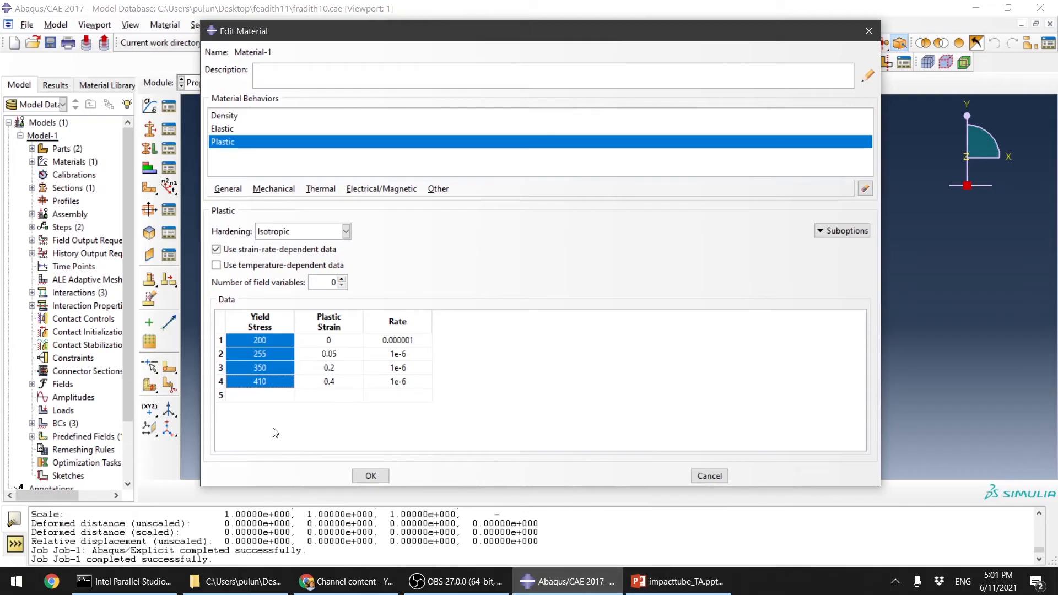
Set the yield stress to 150 in row 1 and 230 in row 2 of the plastic data.
double_click(265, 341)
type("150")
key("Return")
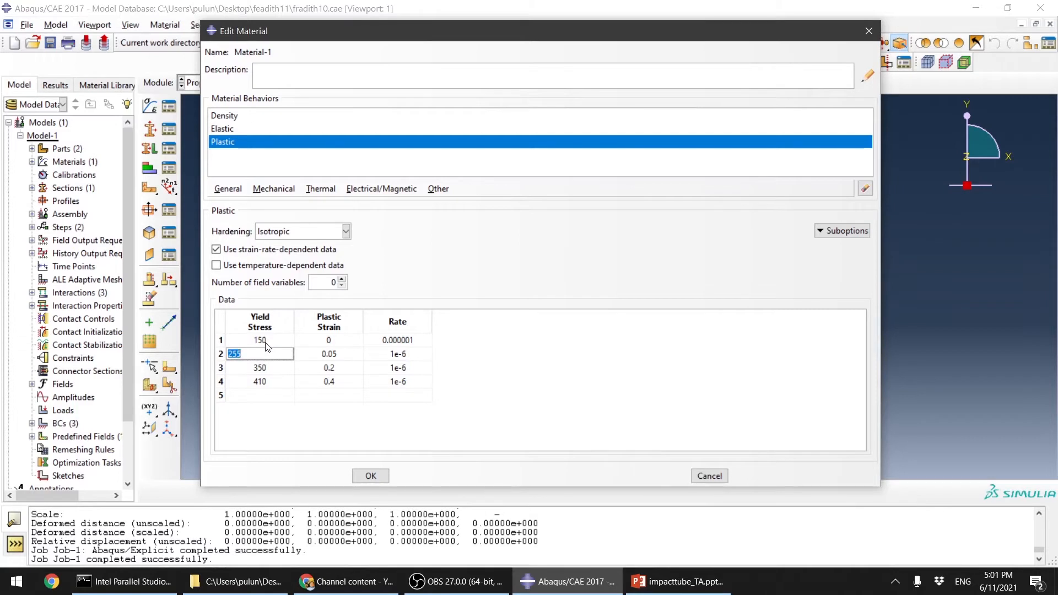
type("123")
Following the PowerPoint table, set the yield stress to 325 in row 3 and 375 in row 4 of the Abaqus plastic data.
left_click(675, 582)
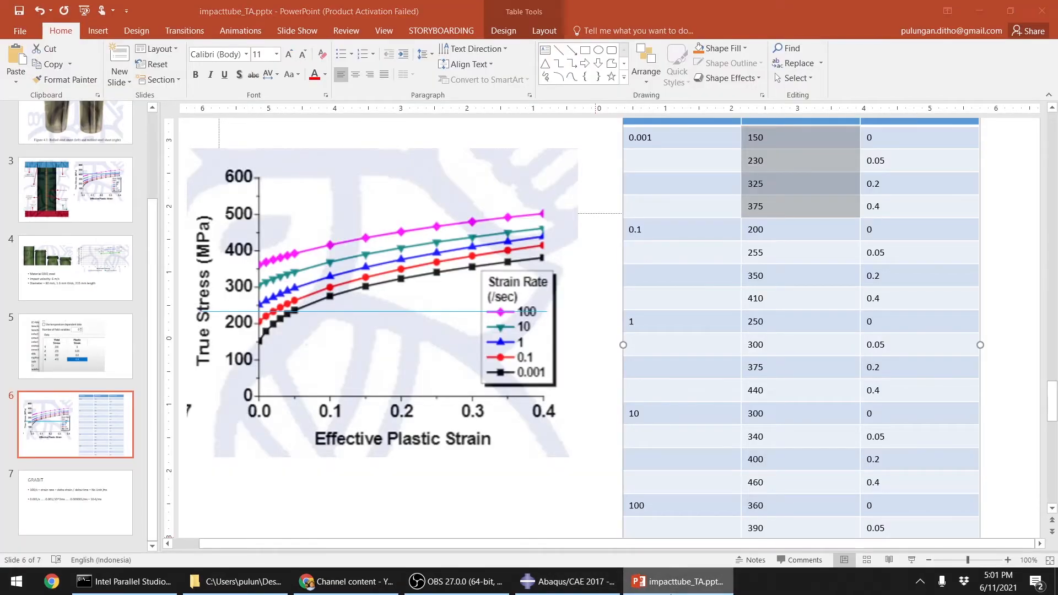
left_click(568, 581)
left_click(275, 374)
type("325")
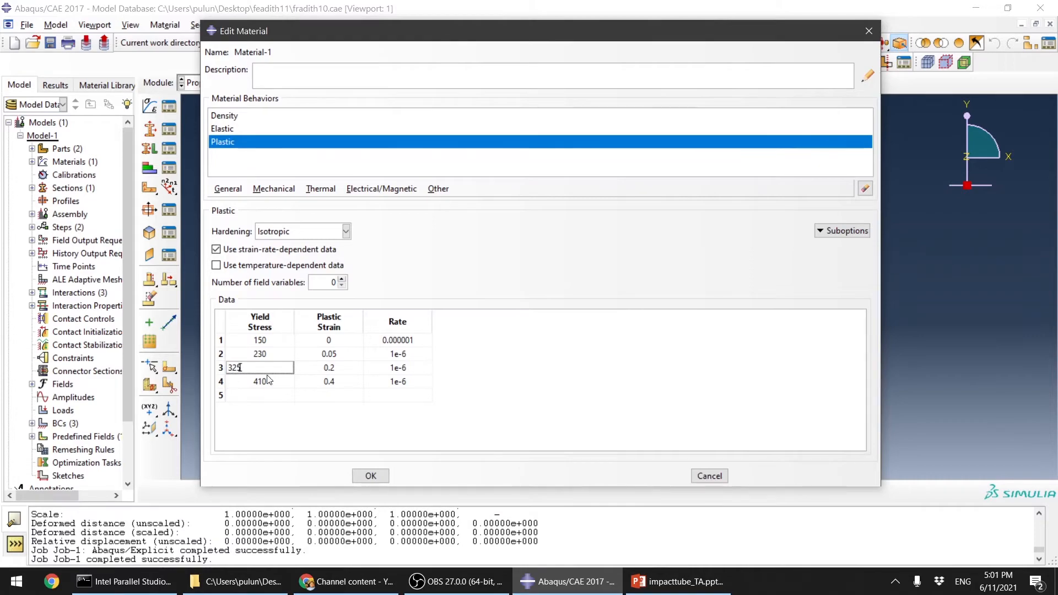
left_click(267, 381)
left_click(688, 574)
left_click(690, 577)
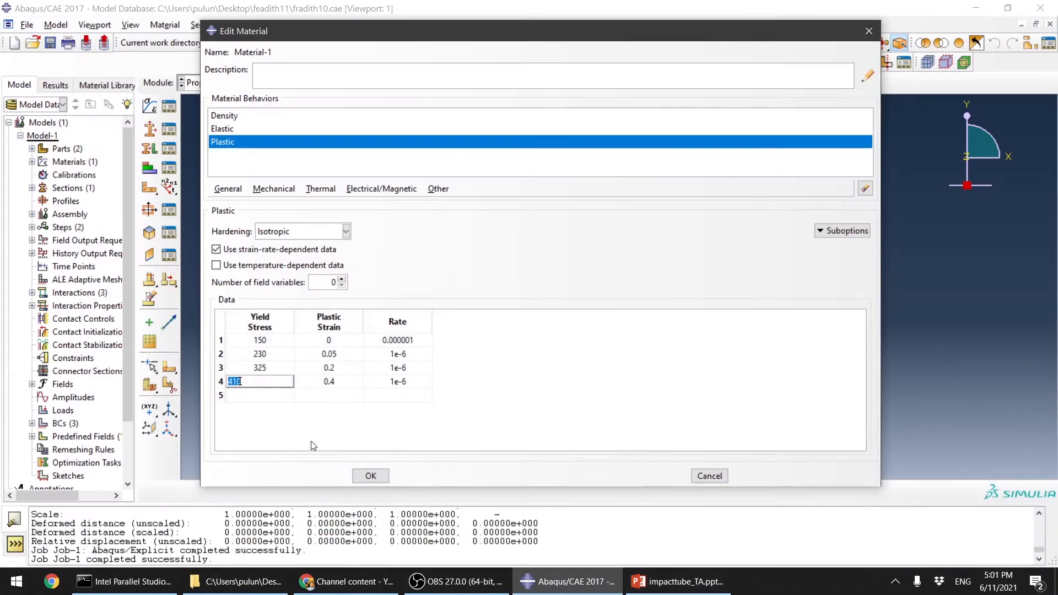
type("375")
key("Return")
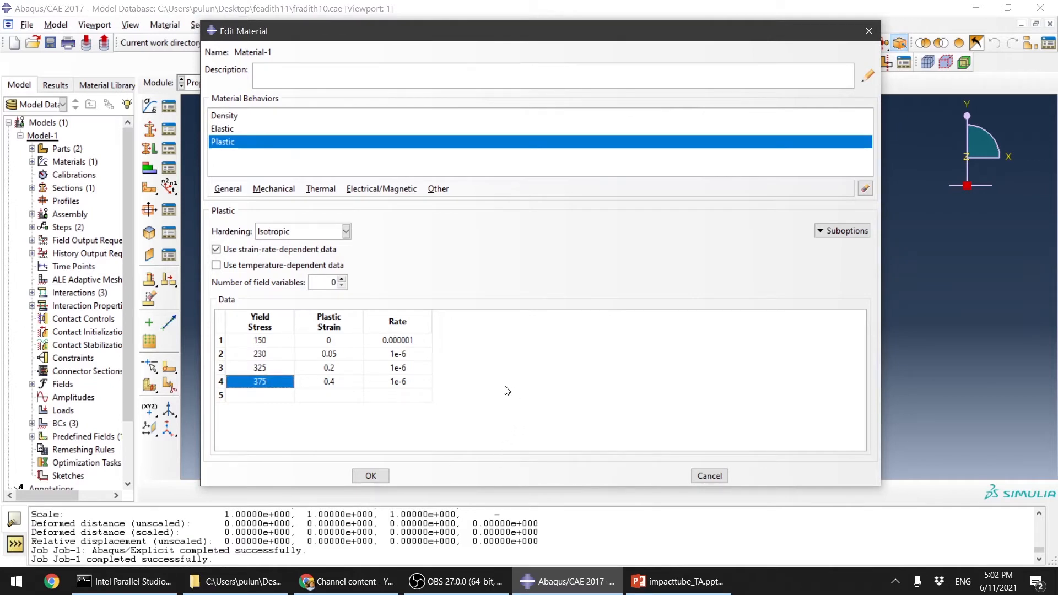
Consult the next strain rate in the PowerPoint table and enter a rate of 1e-4 in row 5 of the Abaqus plastic data.
double_click(423, 382)
key("Return")
left_click(660, 583)
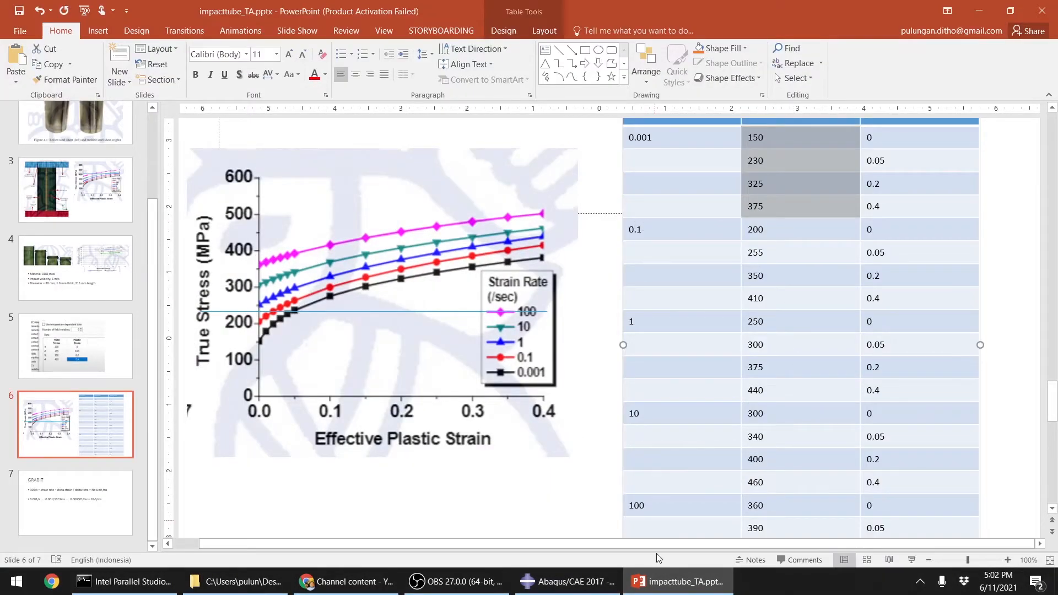
left_click(567, 581)
left_click(393, 396)
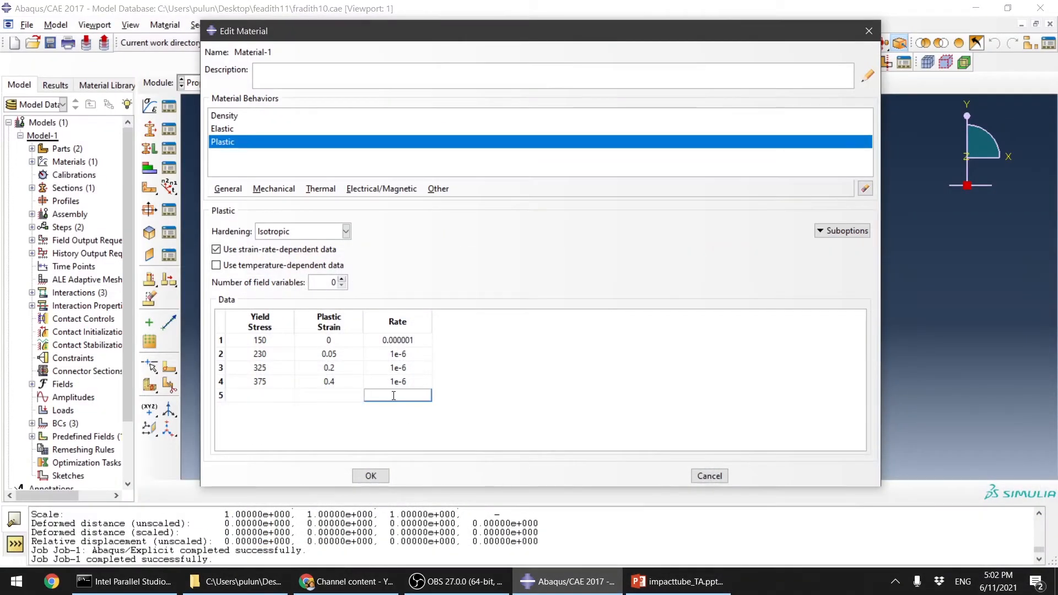
type("1e-4")
key("Return")
Fill the strain rate of plastic data rows 6 to 8 with 1e-4.
key("Tab")
key("Tab")
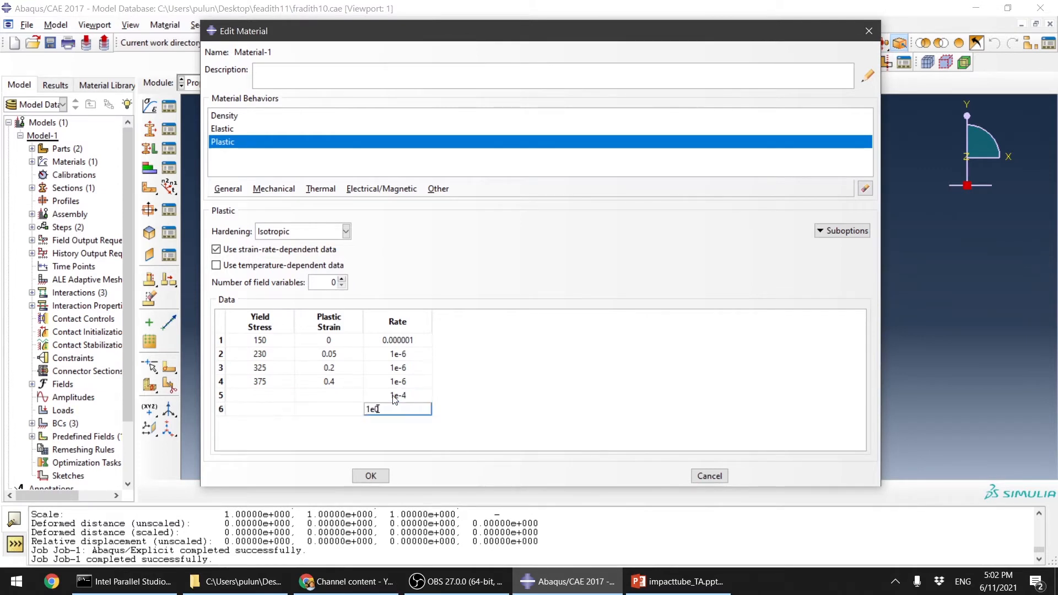
key("Return")
key("Tab")
key("Tab")
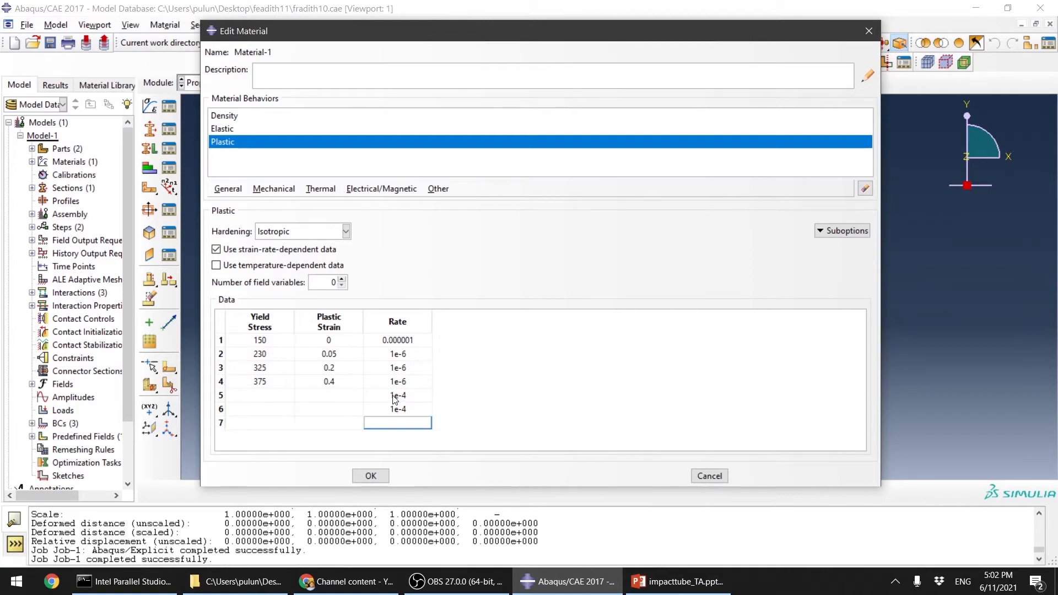
key("Return")
key("Tab")
key("Tab")
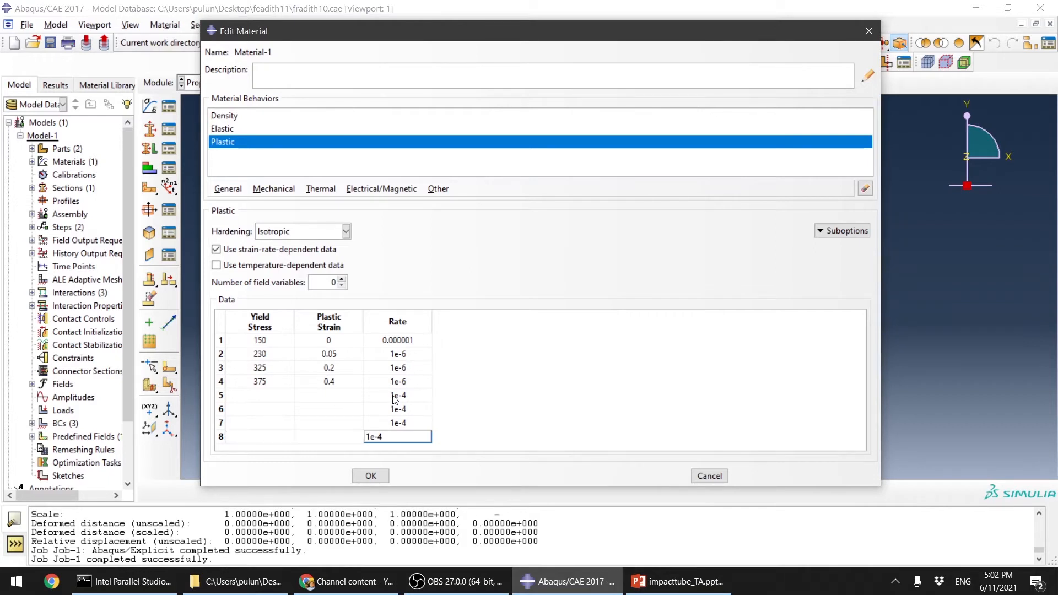
Consult the stress-strain curves and table in PowerPoint, and set the plastic strain of row 5 in Abaqus to 0.
key("shift+Tab")
key("Up")
key("Up")
key("Up")
key("Up")
key("Up")
key("Up")
key("Up")
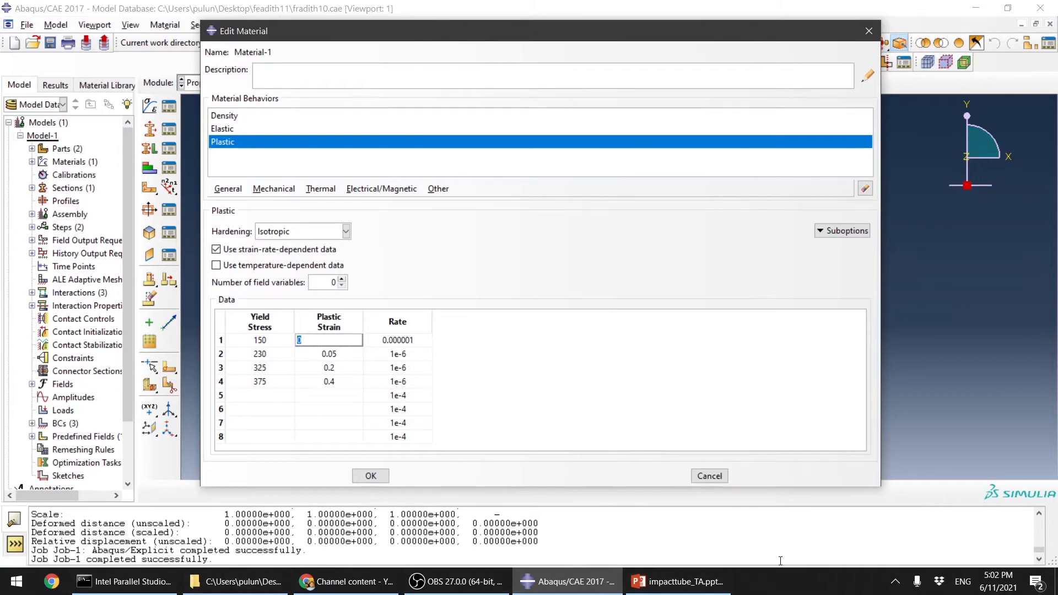
left_click(658, 589)
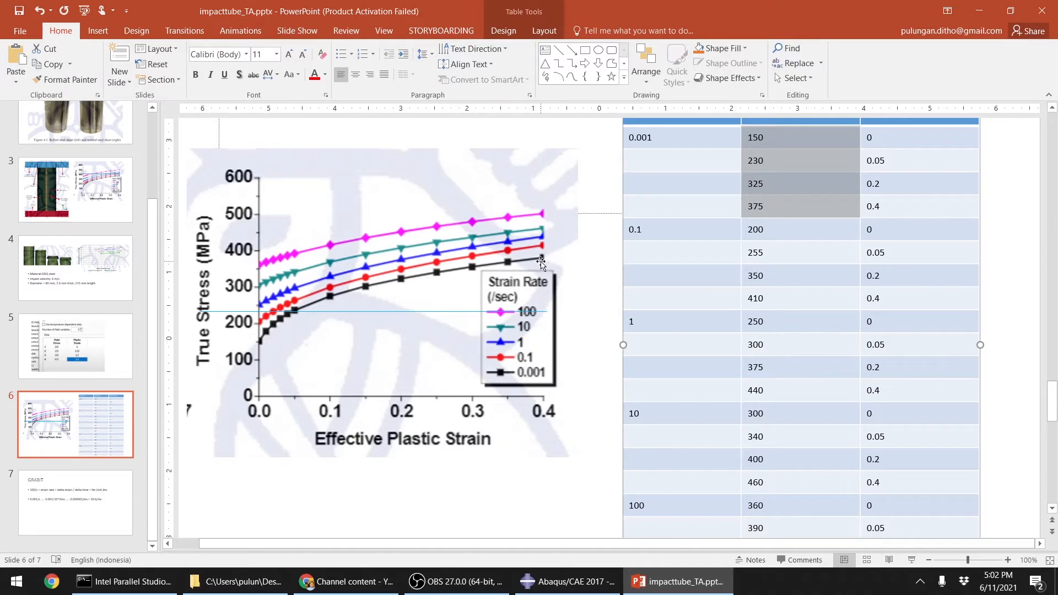
left_click(578, 582)
left_click(339, 395)
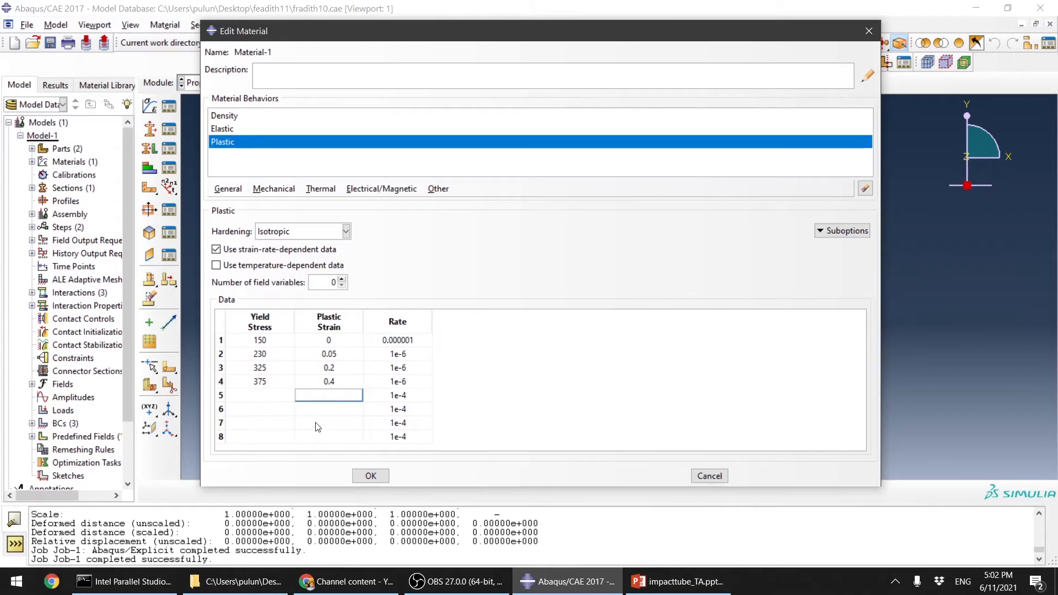
key("Tab")
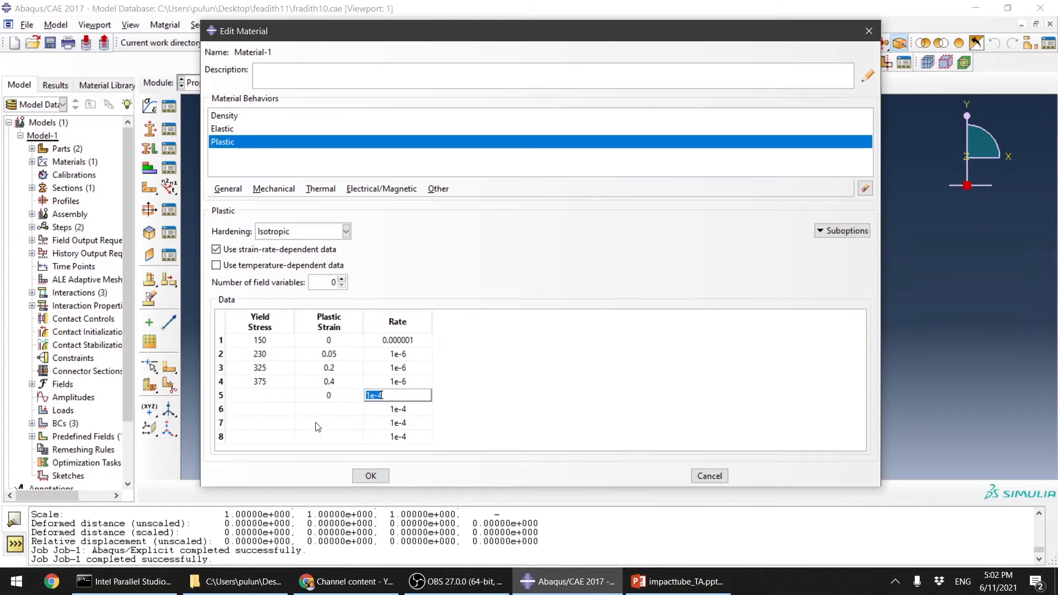
key("Down")
key("Left")
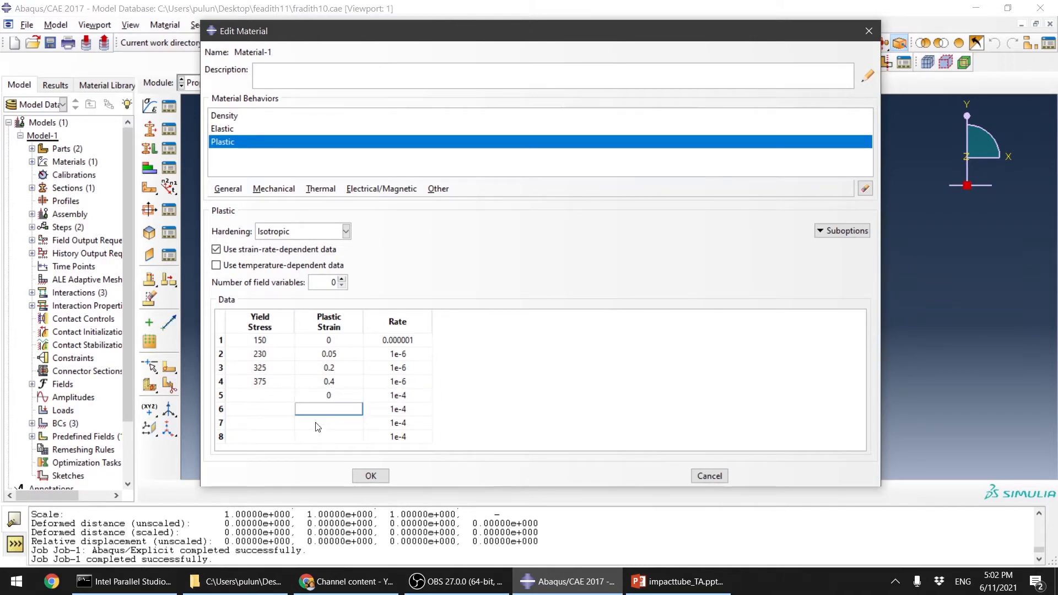
left_click(316, 422)
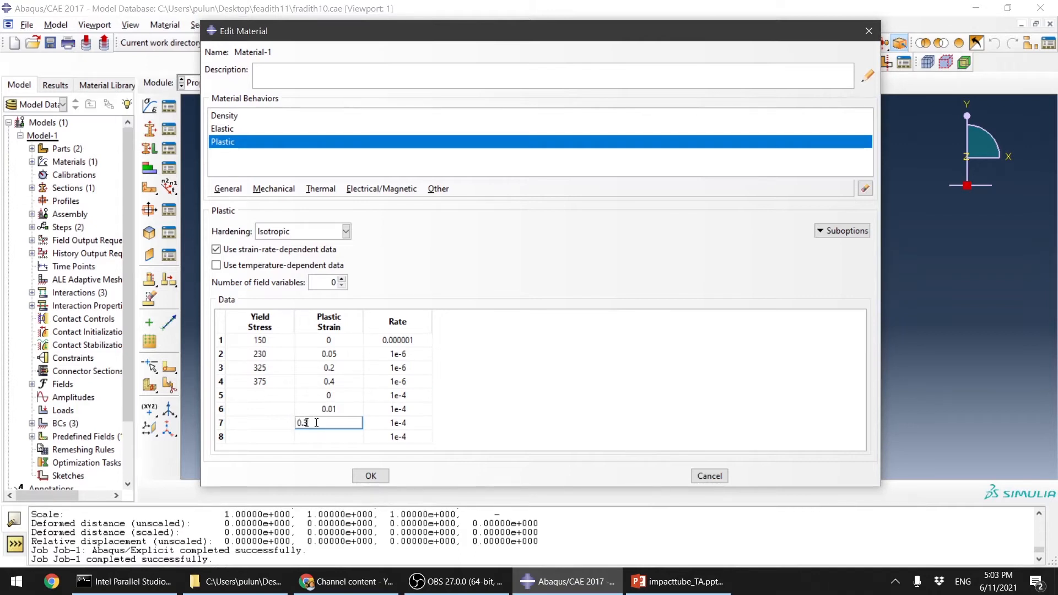
key("Down")
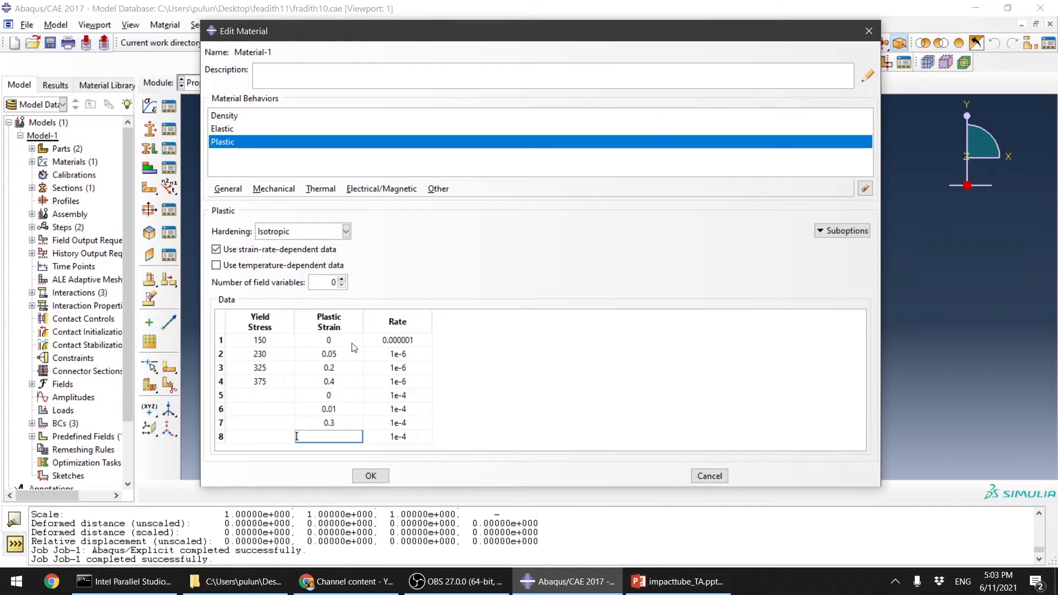
Set the plastic strain of rows 6, 7 and 8 to 0.05, 0.2 and 0.4.
left_click(346, 411)
type("0.05")
key("Down")
type("0")
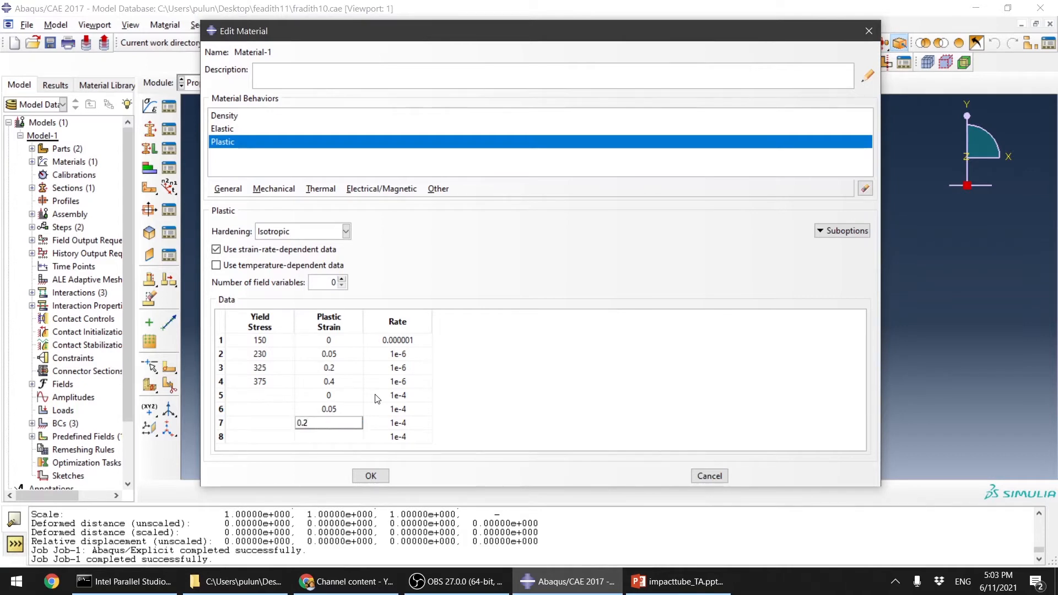
key("Tab")
key("Down")
key("shift+Tab")
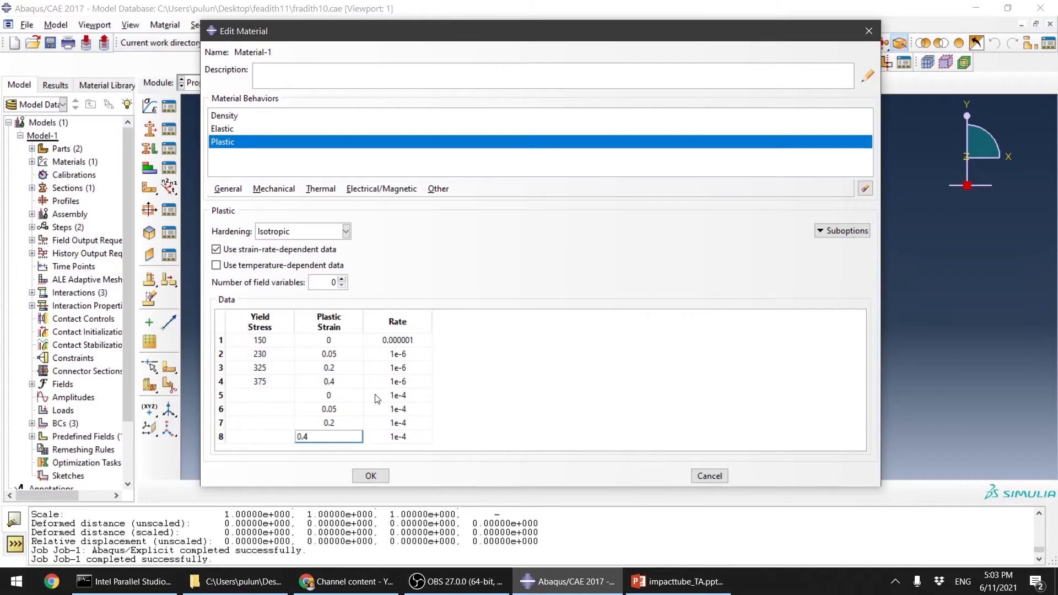
key("Tab")
Switch to PowerPoint and examine the table's yield stresses for strain rates 0.1 to 100.
left_click(686, 582)
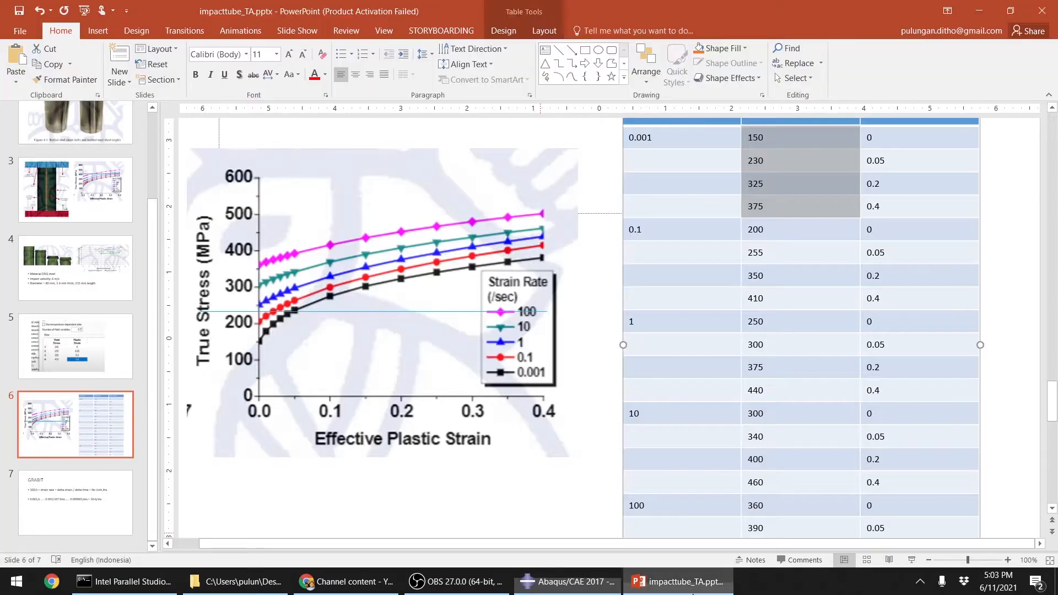
left_click_drag(750, 230, 771, 316)
scroll(790, 460, "down", 2)
scroll(790, 460, "down", 2)
scroll(790, 461, "up", 2)
scroll(791, 437, "down", 1)
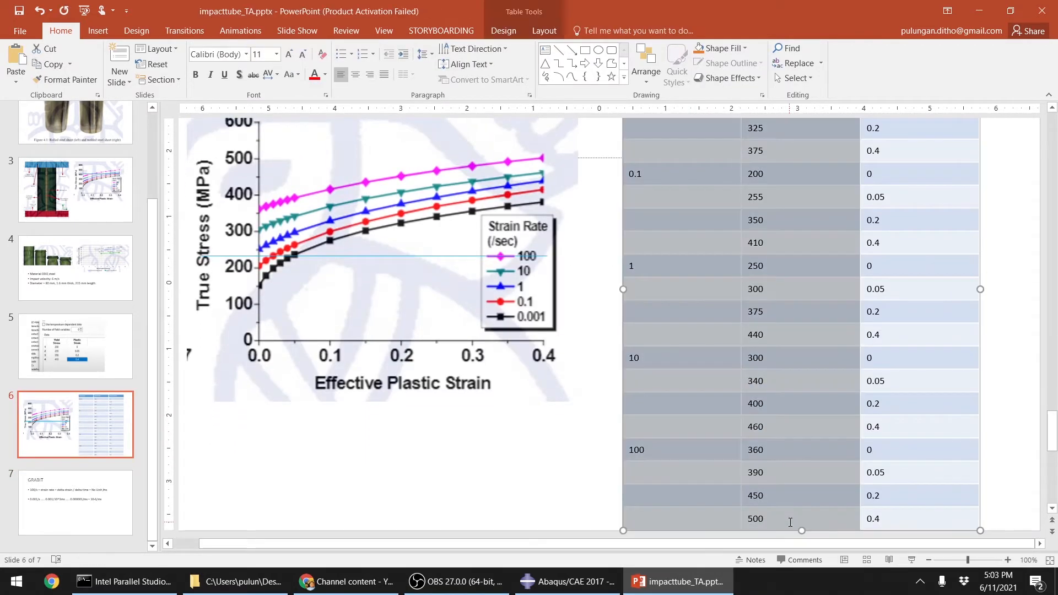
Copy the table's yield stresses from 200 at strain rate 0.1 down to 500 at strain rate 100.
left_click(790, 520)
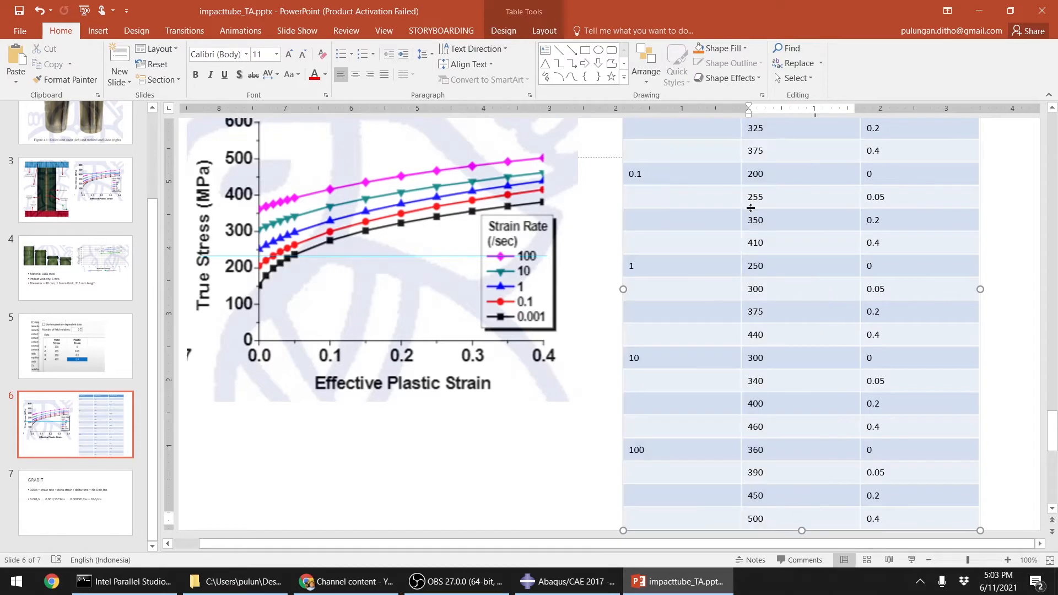
left_click(750, 175, "shift")
key("ctrl+c")
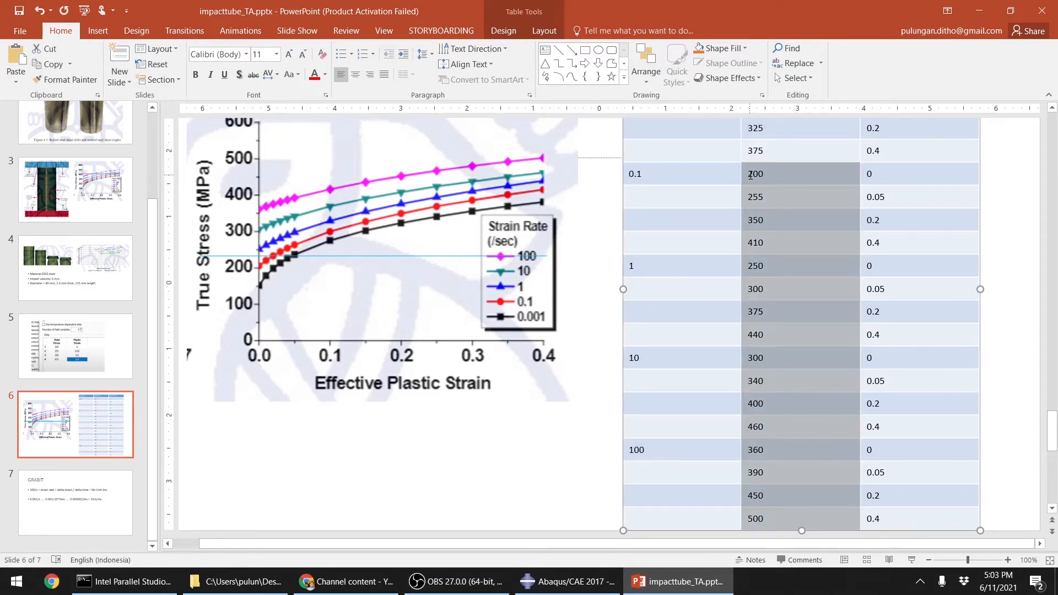
Switch to Excel, create a blank workbook and paste the copied yield stresses starting at cell C2.
left_click(3, 589)
type("excel")
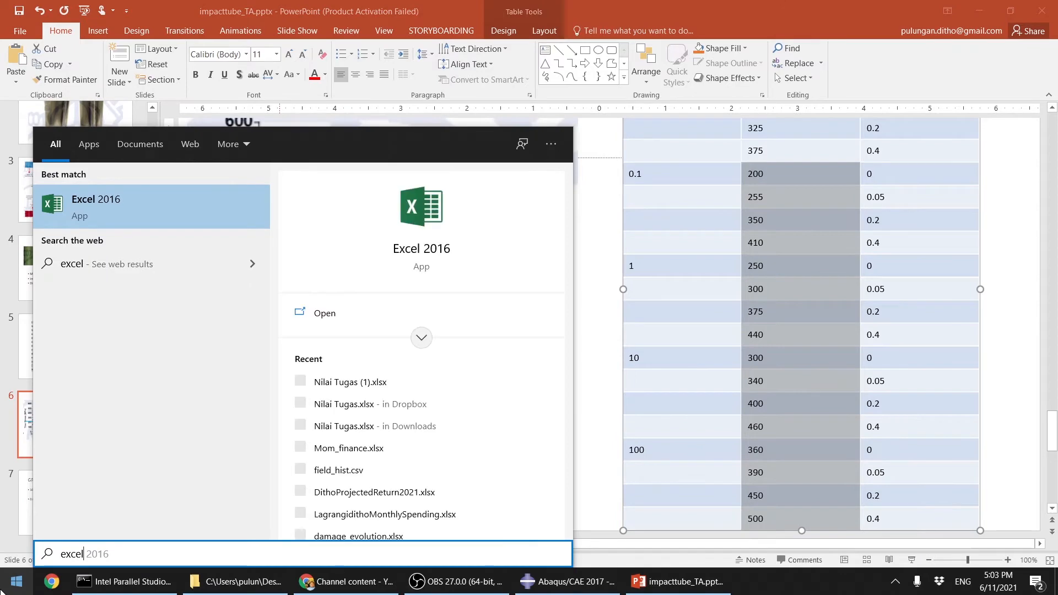
key("Return")
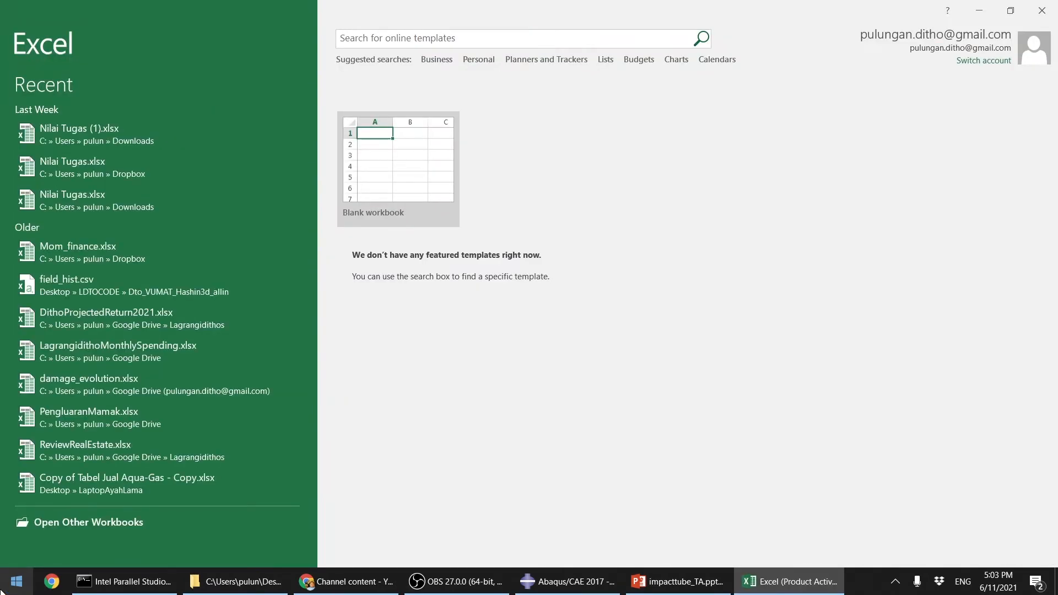
left_click(667, 426)
left_click(398, 160)
left_click(125, 164)
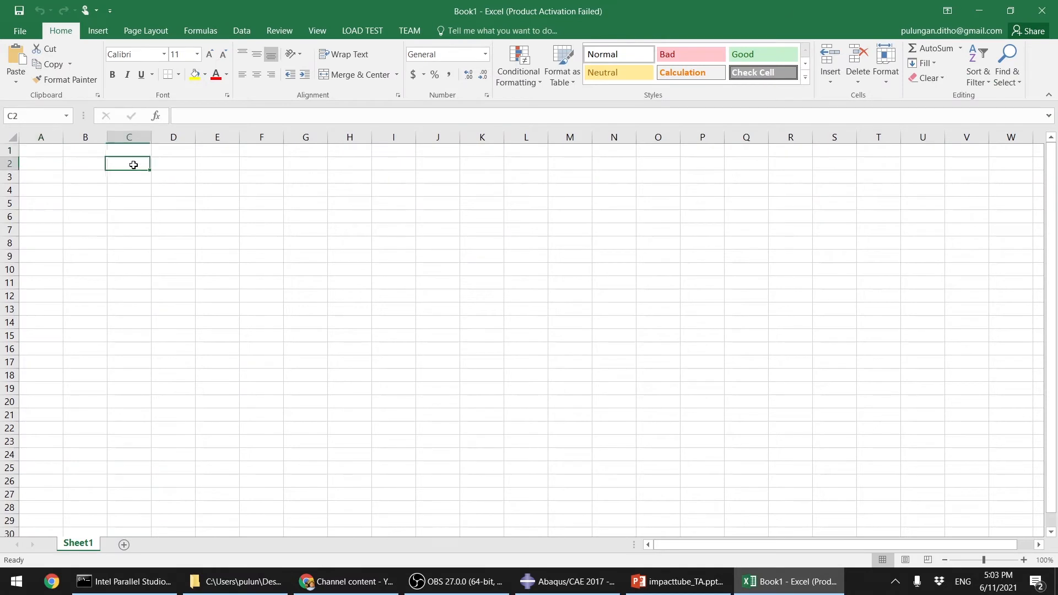
key("ctrl+v")
left_click(250, 284)
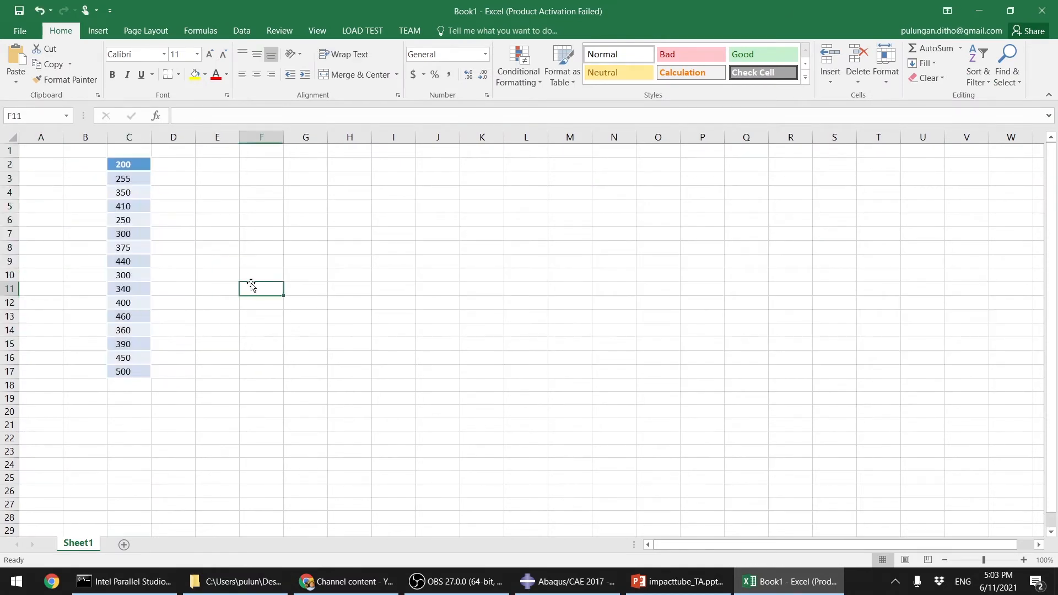
Copy cells C2:C17, switch to Abaqus and paste them into the yield stress column from row 5 onward.
left_click_drag(123, 164, 119, 371)
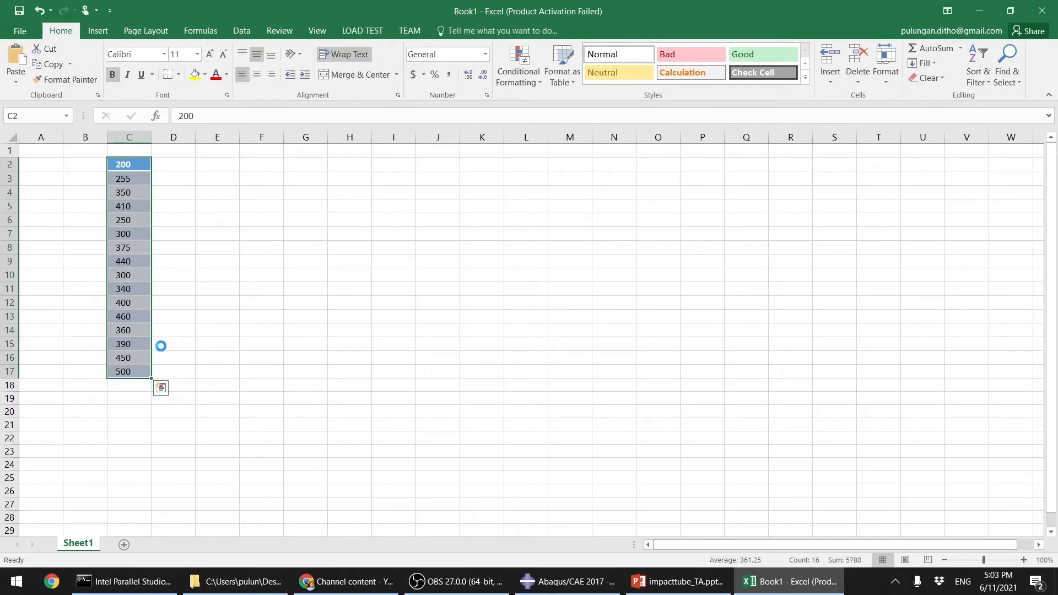
key("ctrl+c")
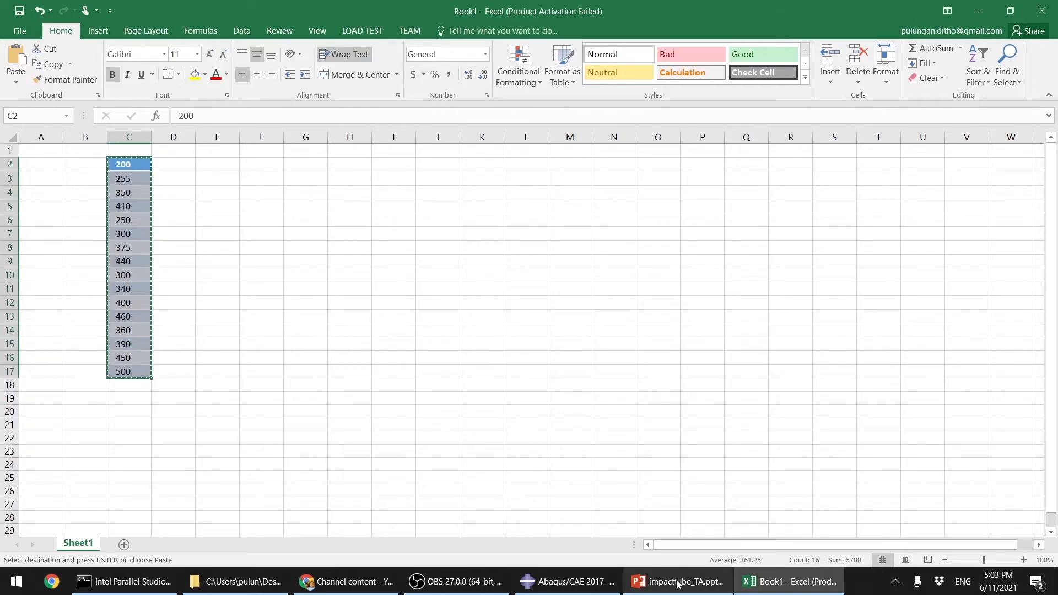
left_click(567, 581)
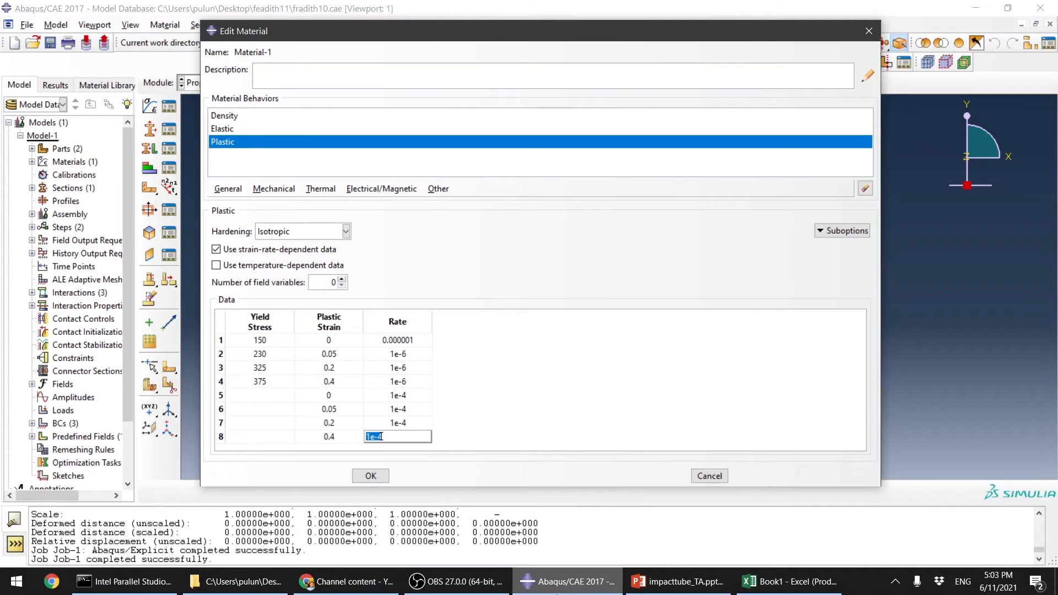
left_click(503, 389)
left_click(274, 397)
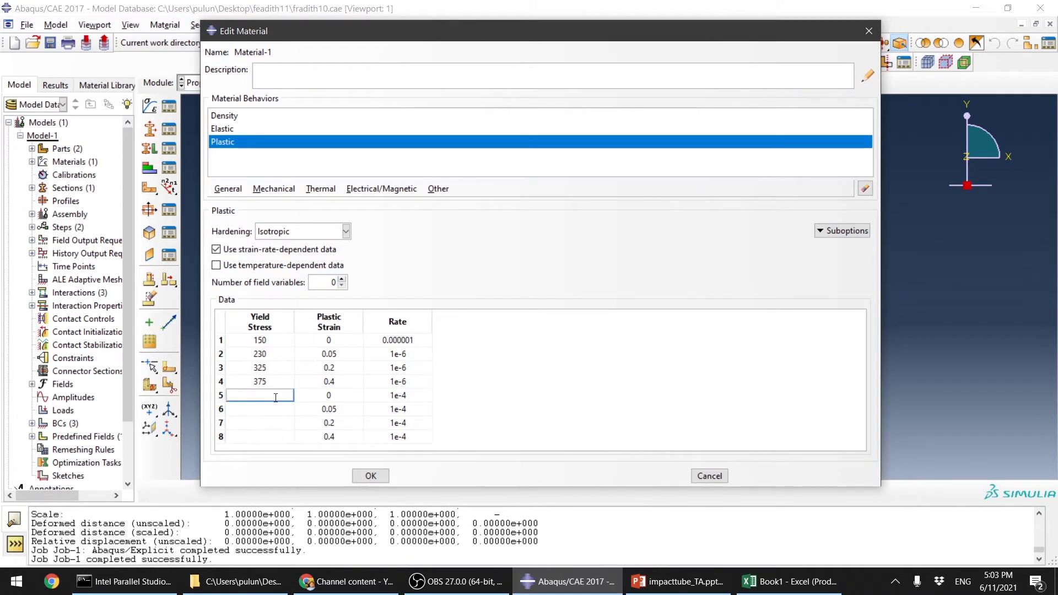
key("ctrl+v")
scroll(281, 399, "down", 4)
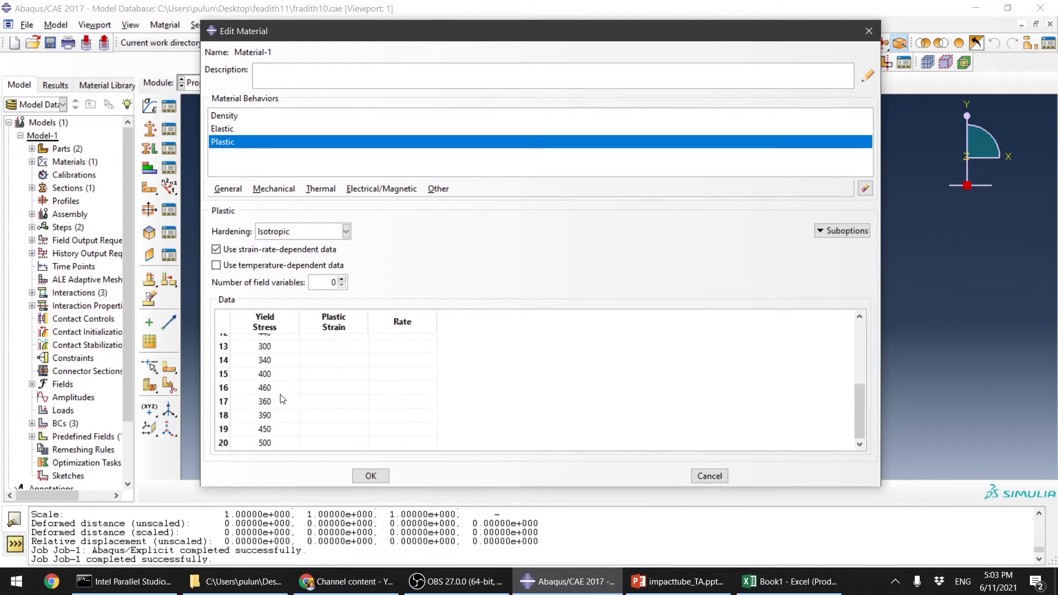
Select the plastic strains of rows 5 to 8 for copying, and enlarge the Edit Material dialog to show more rows.
scroll(282, 399, "up", 4)
double_click(337, 396)
left_click(334, 437, "shift")
scroll(342, 429, "down", 3)
scroll(346, 438, "up", 3)
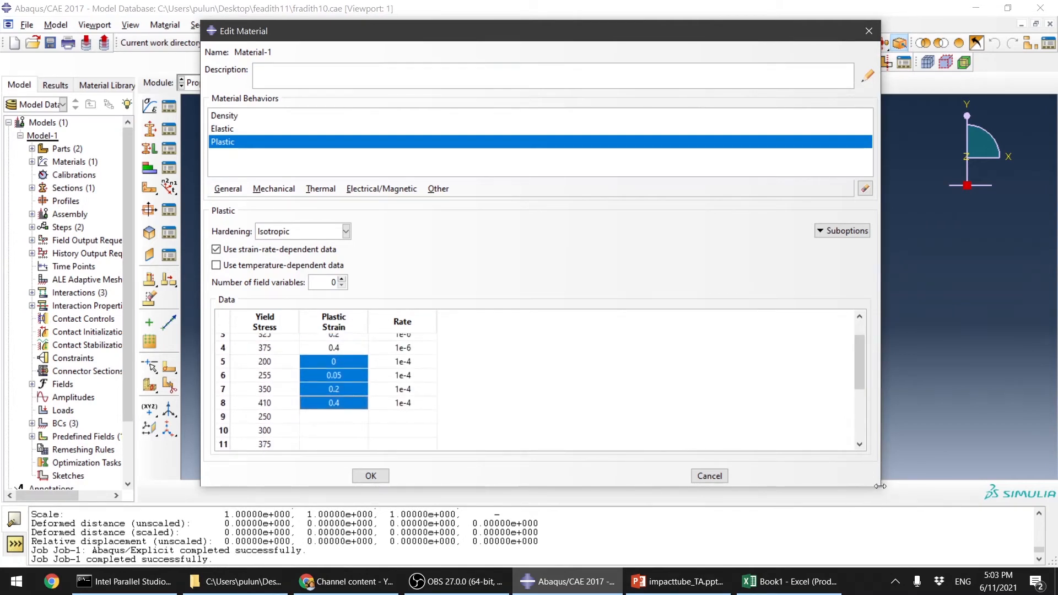
left_click_drag(879, 485, 930, 565)
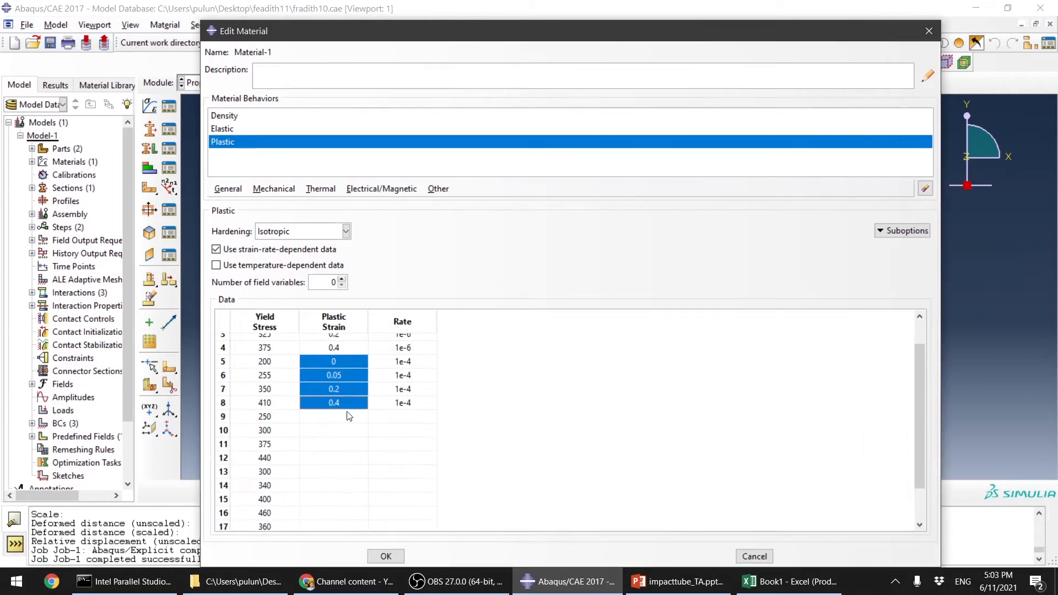
Paste the copied plastic strains 0, 0.05, 0.2 and 0.4 into rows 9 to 12, 13 to 16 and 17 to 20.
left_click(341, 415)
key("ctrl+v")
left_click(343, 471)
key("ctrl+v")
scroll(357, 490, "down", 1)
left_click(350, 481)
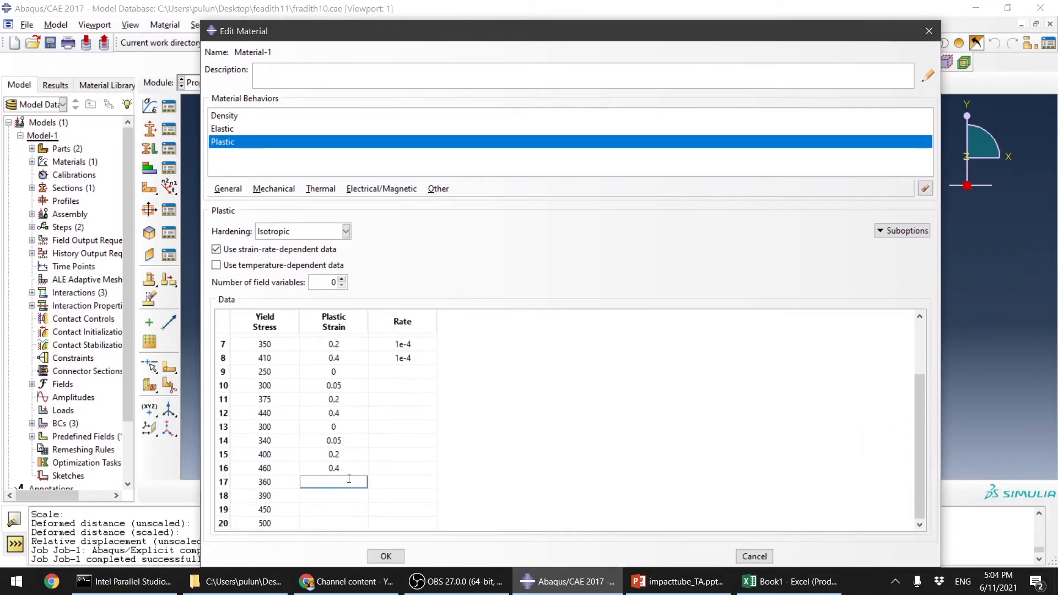
key("ctrl+v")
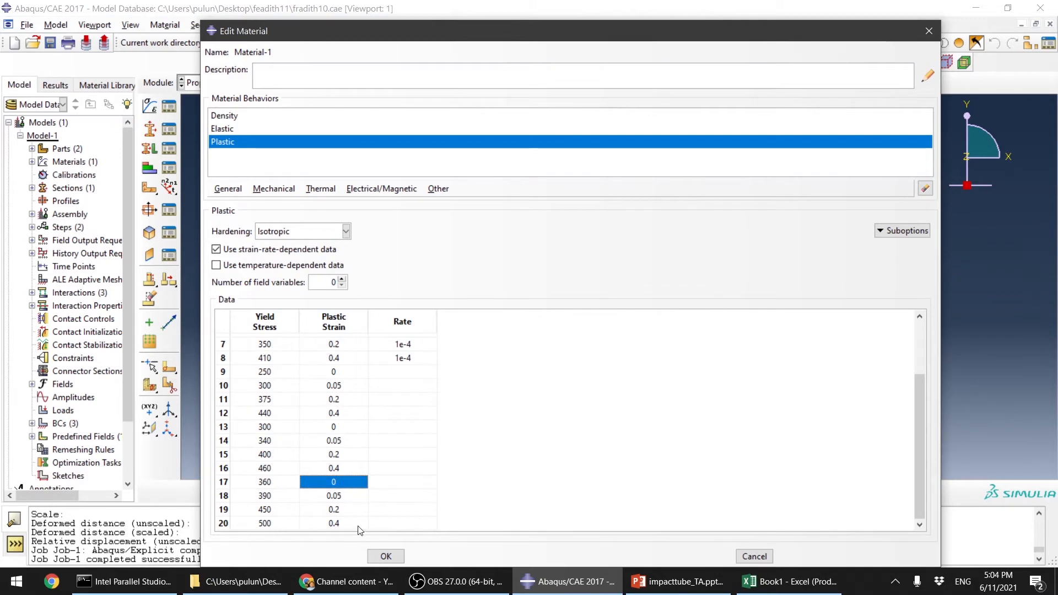
Consult the strain rates in the PowerPoint table, and set the rate of rows 9 to 12 in Abaqus to 1e-3.
scroll(410, 370, "up", 2)
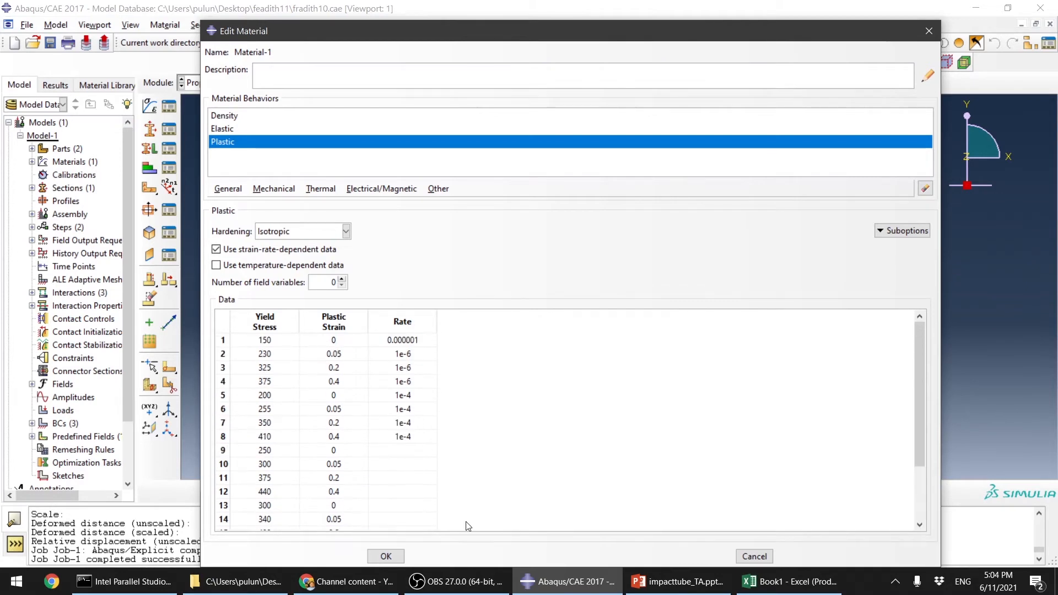
left_click(678, 581)
scroll(811, 322, "up", 1)
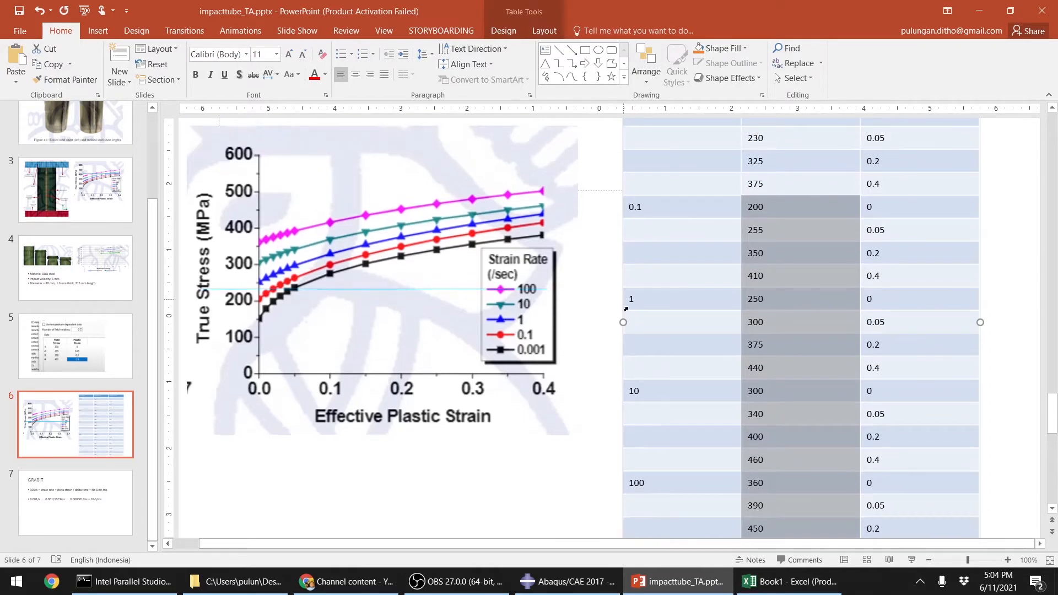
left_click(658, 594)
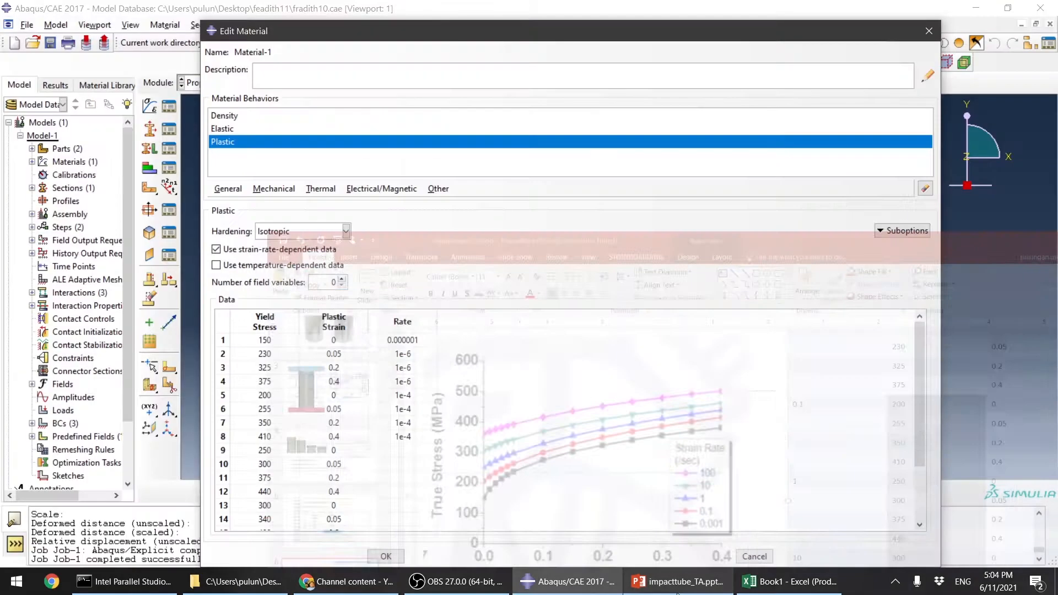
left_click(420, 448)
type("1e")
key("Return")
type("1e-3")
key("Return")
type("1e-3")
key("Return")
type("1e-3")
key("Return")
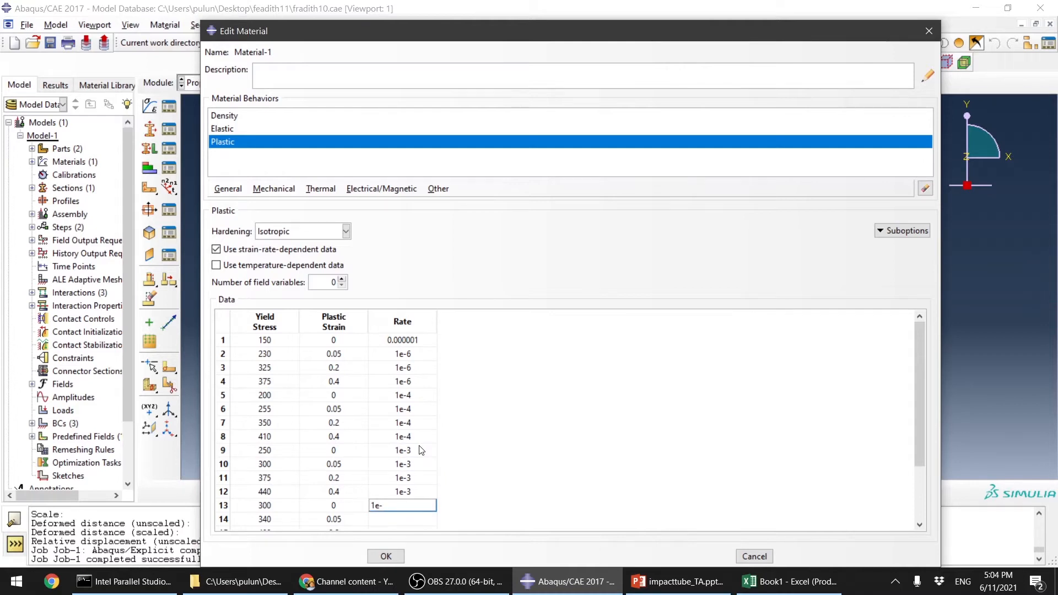
Fill the strain rate of plastic data rows 13 to 16 with 1e-2.
type("1e-2")
key("Return")
type("1e-2")
key("Return")
type("1e-2")
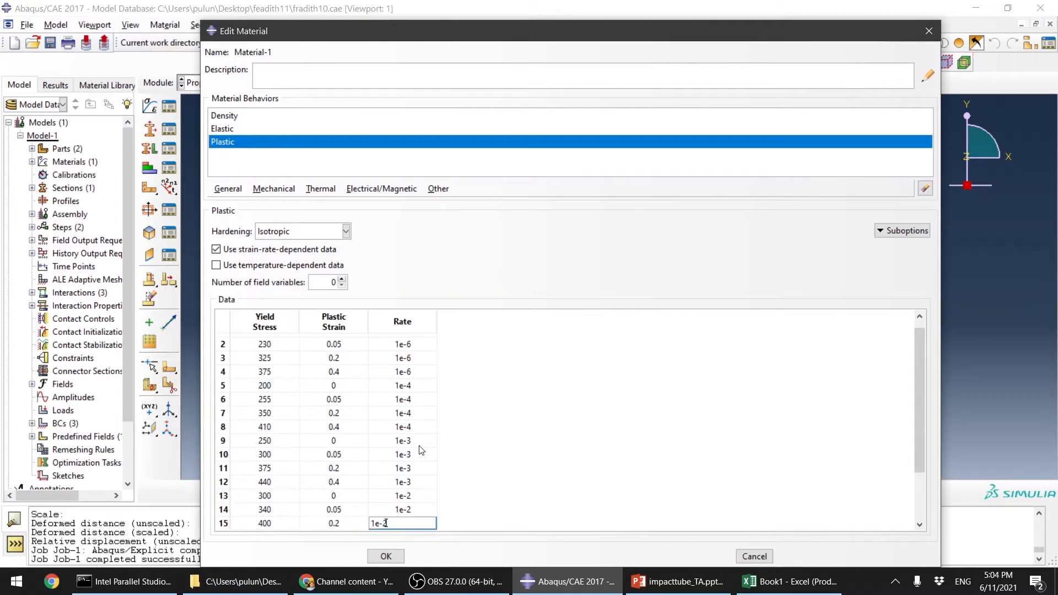
key("Return")
type("1e-2")
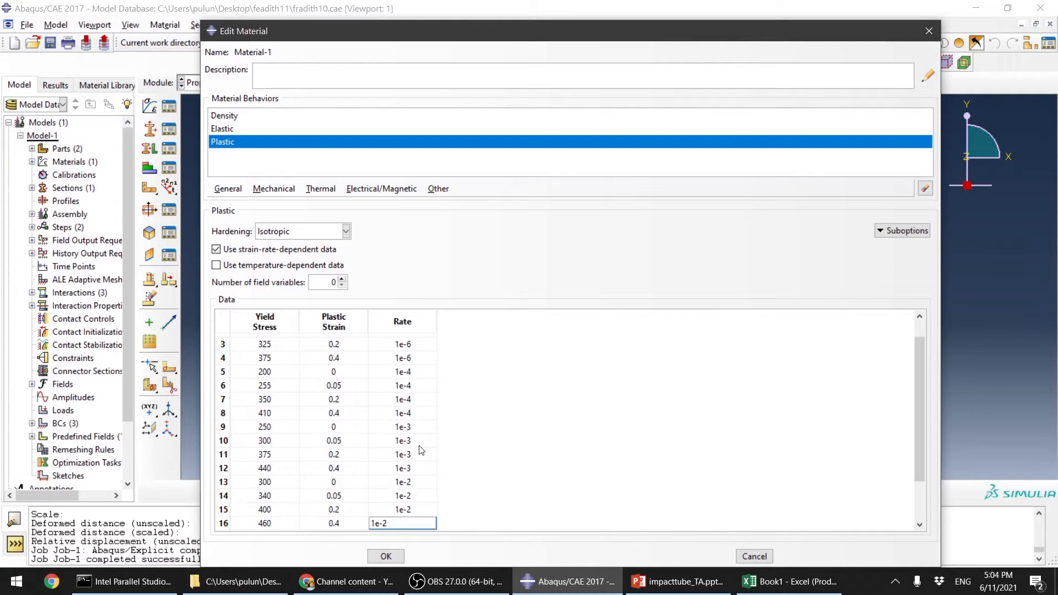
key("Return")
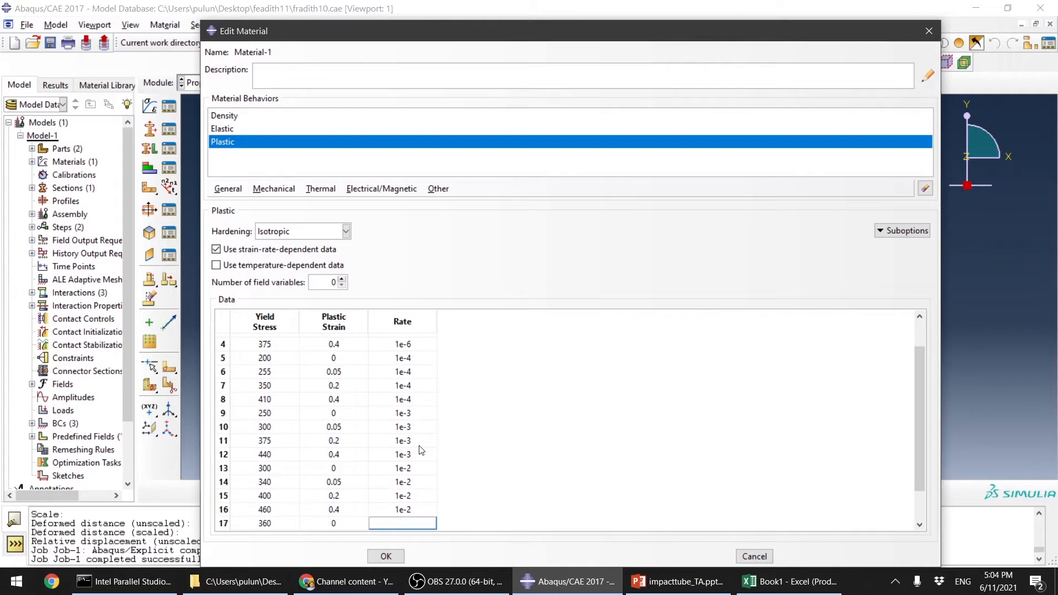
Set the strain rate of plastic data rows 17 to 20 to 0.1.
type("0.1")
key("Return")
type("0.1")
key("Return")
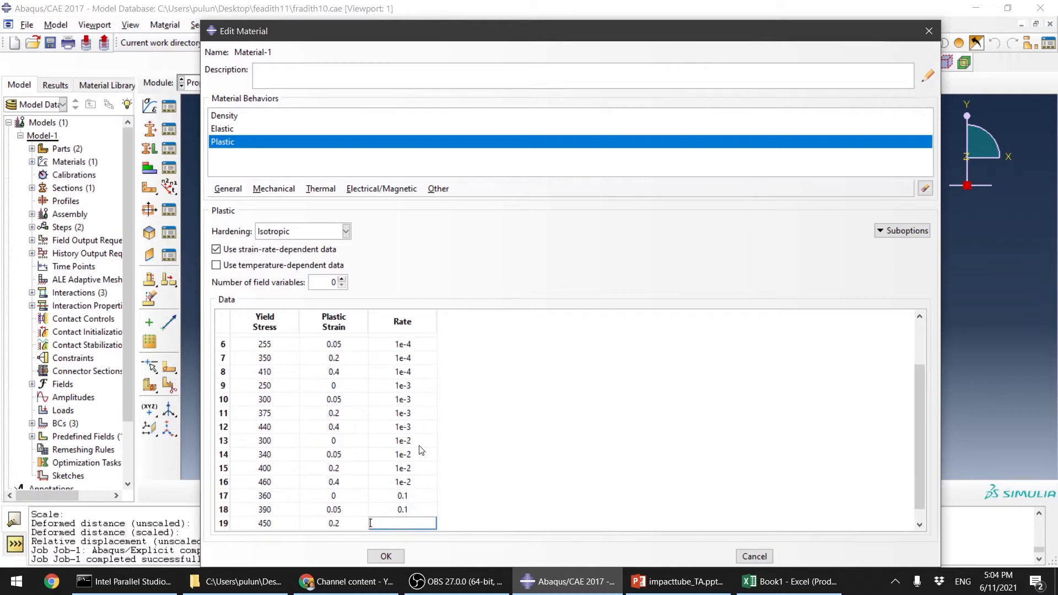
type("0.1")
key("Return")
type("0.1")
left_click(498, 456)
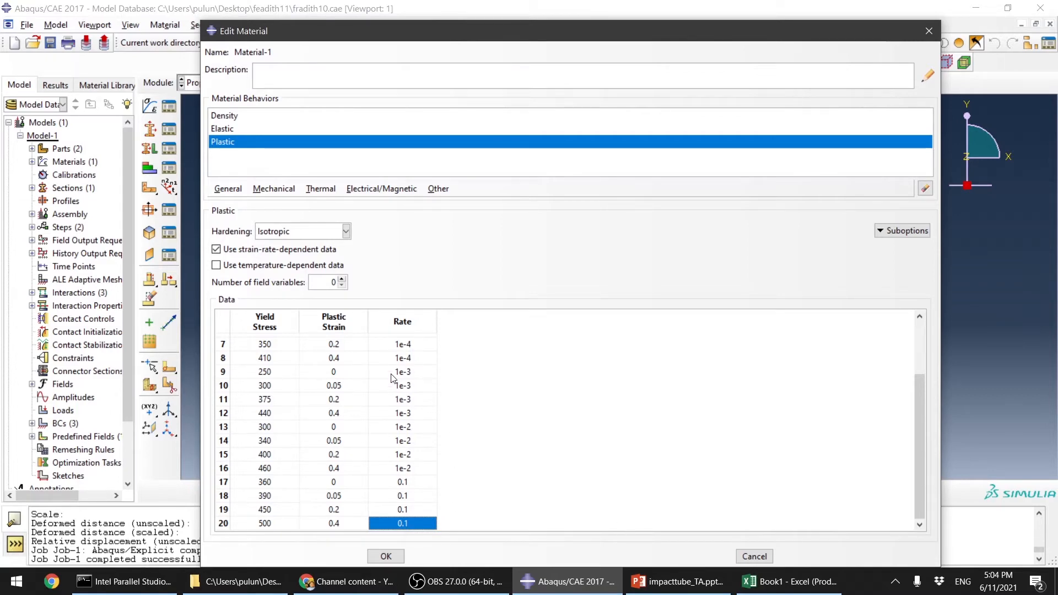
Review the complete plastic data table, accept the Material-1 edits and close the Material Manager.
scroll(527, 471, "up", 2)
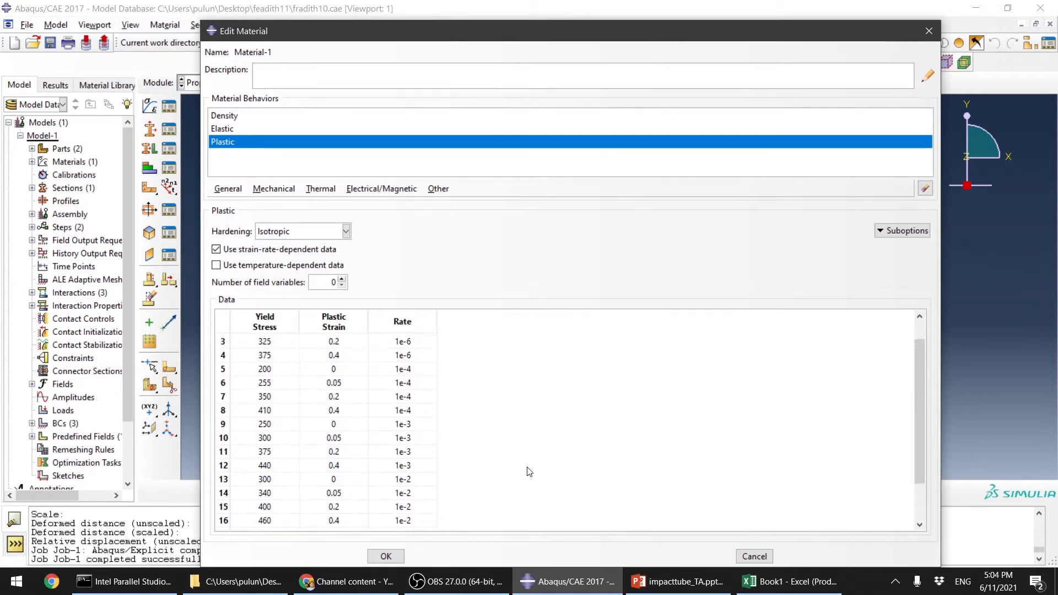
scroll(527, 471, "down", 2)
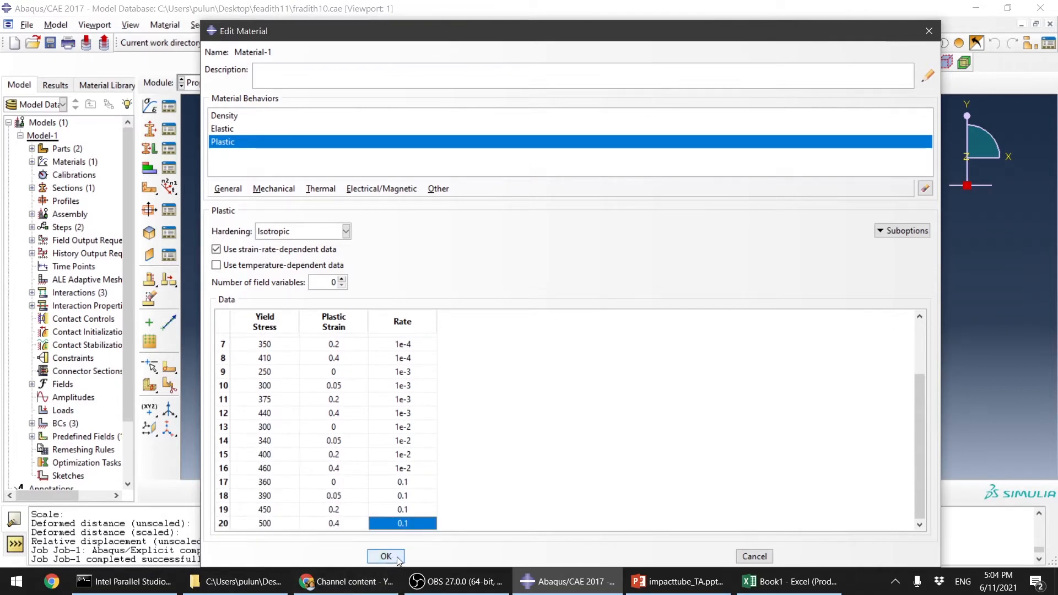
scroll(534, 424, "up", 2)
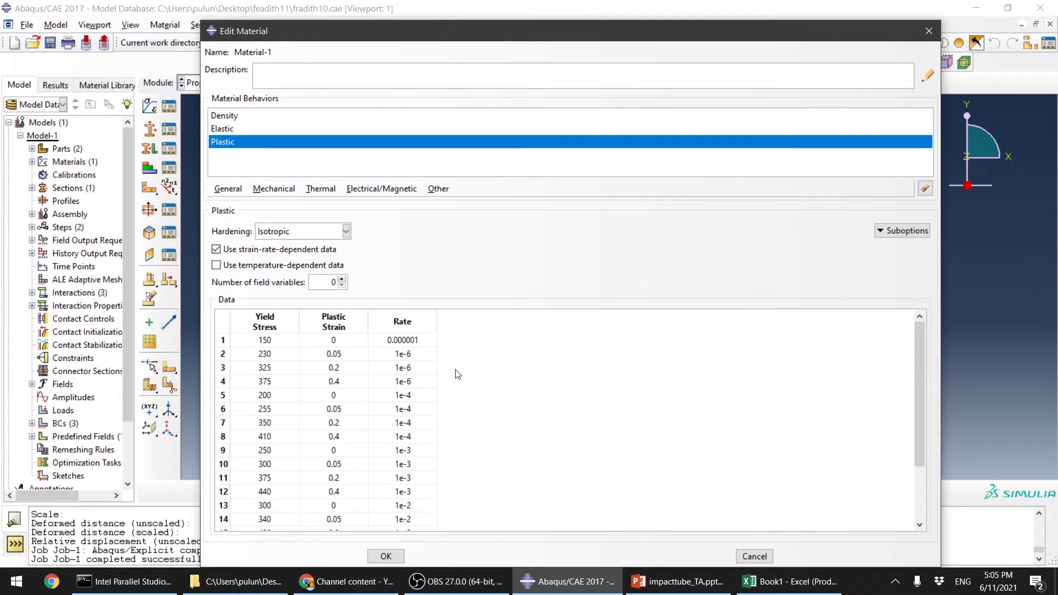
scroll(455, 374, "down", 2)
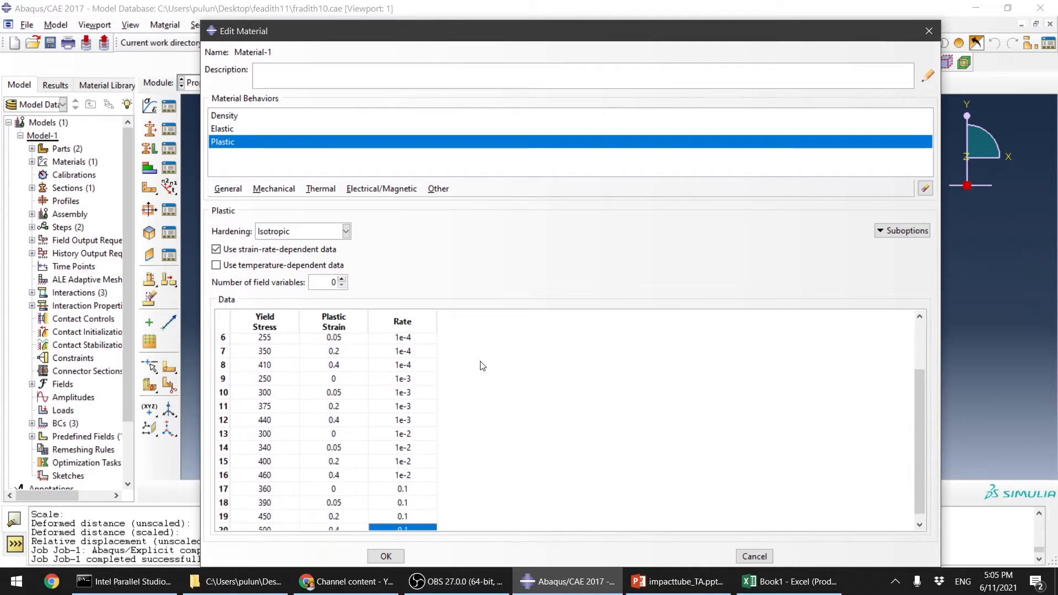
left_click(383, 556)
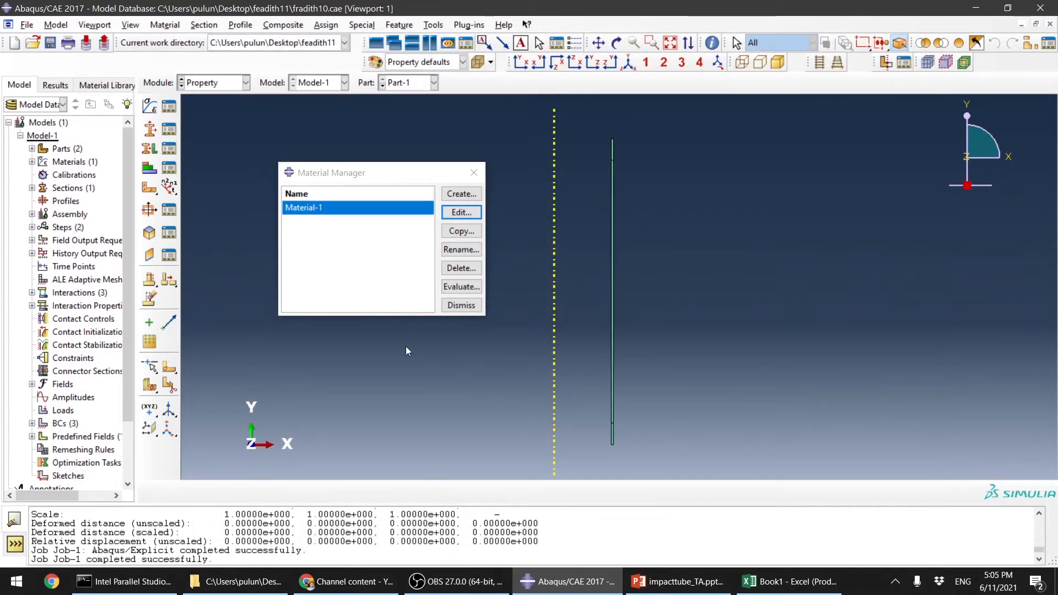
left_click(449, 303)
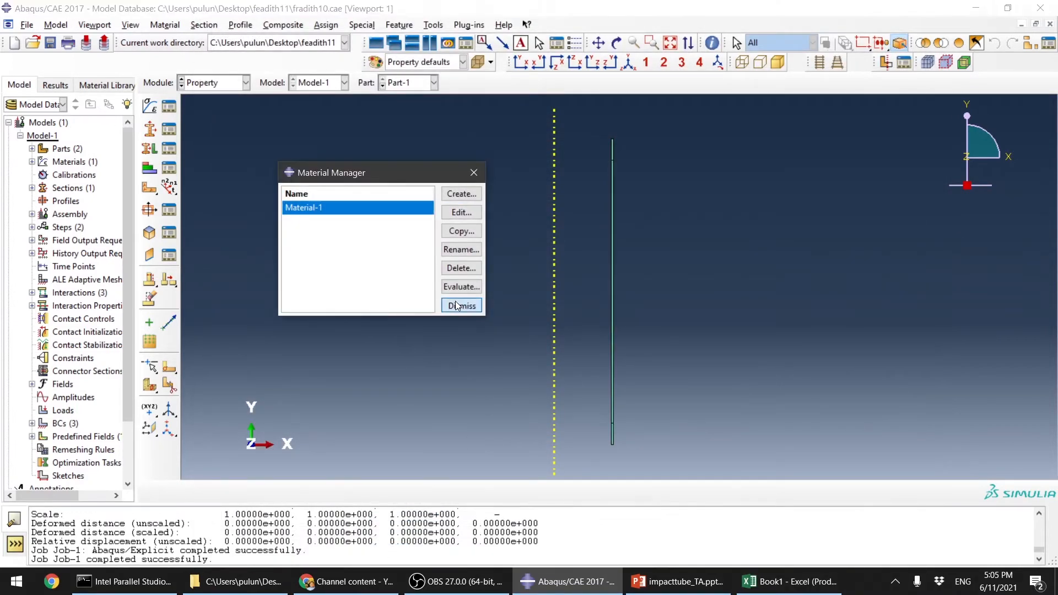
Reopen Material-1 for editing and check the yield stress, plastic strain and rate values of its plastic data.
left_click(169, 106)
left_click(457, 213)
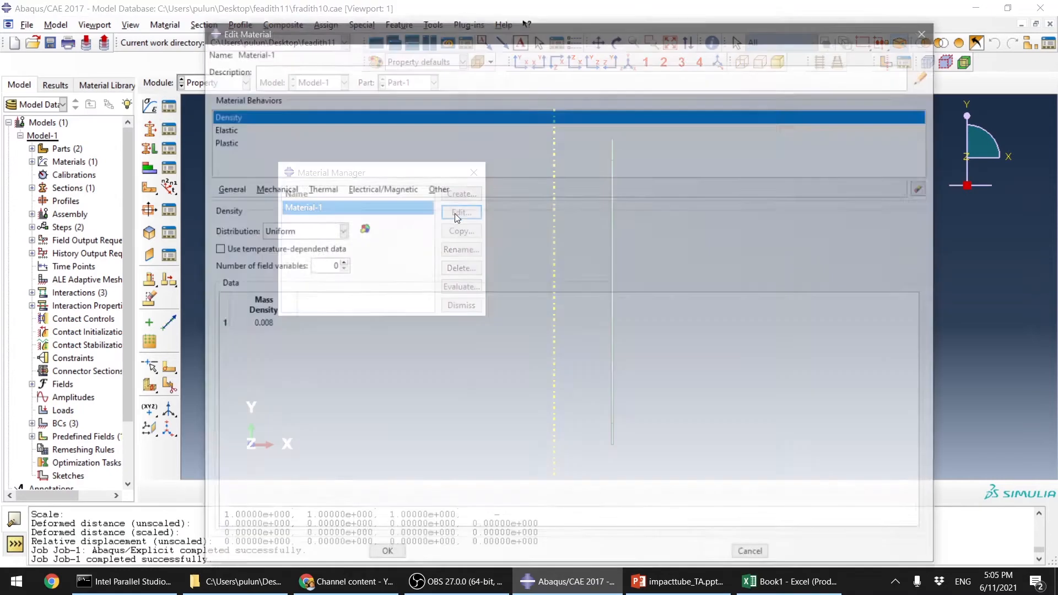
left_click(251, 145)
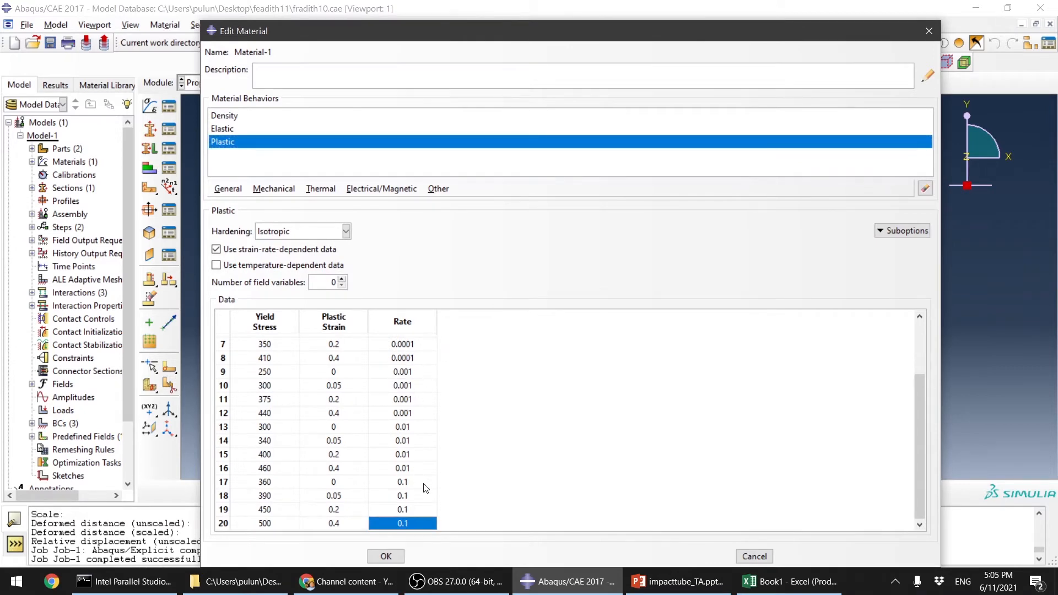
scroll(452, 458, "up", 2)
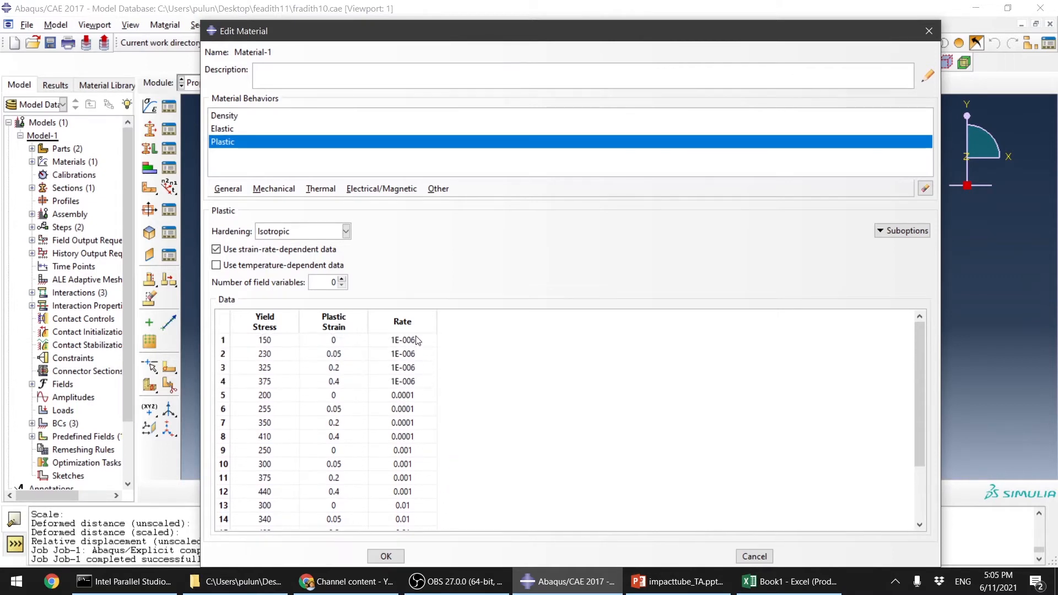
scroll(402, 441, "down", 2)
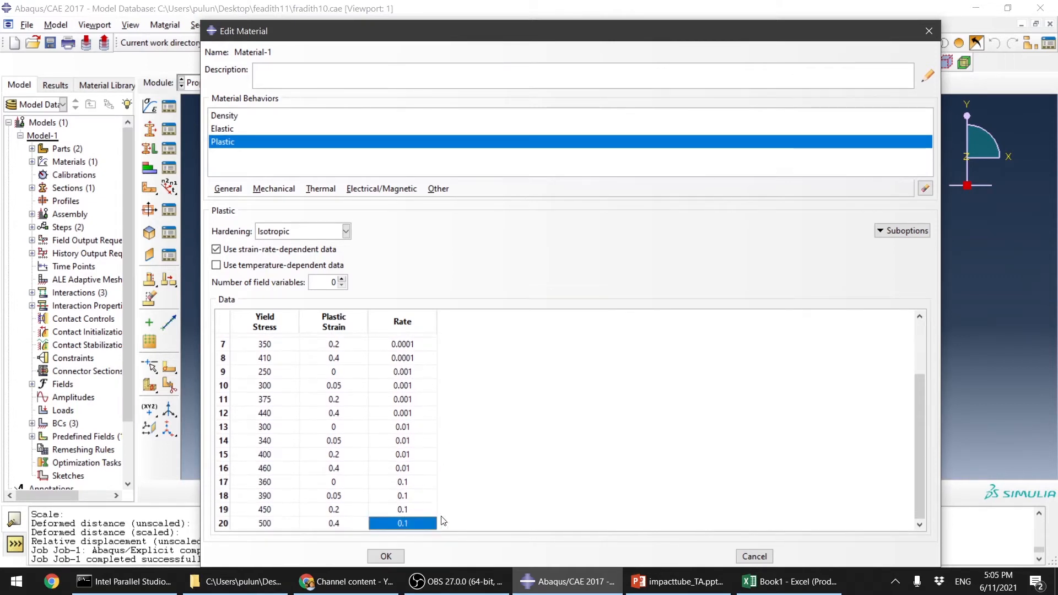
scroll(440, 495, "up", 2)
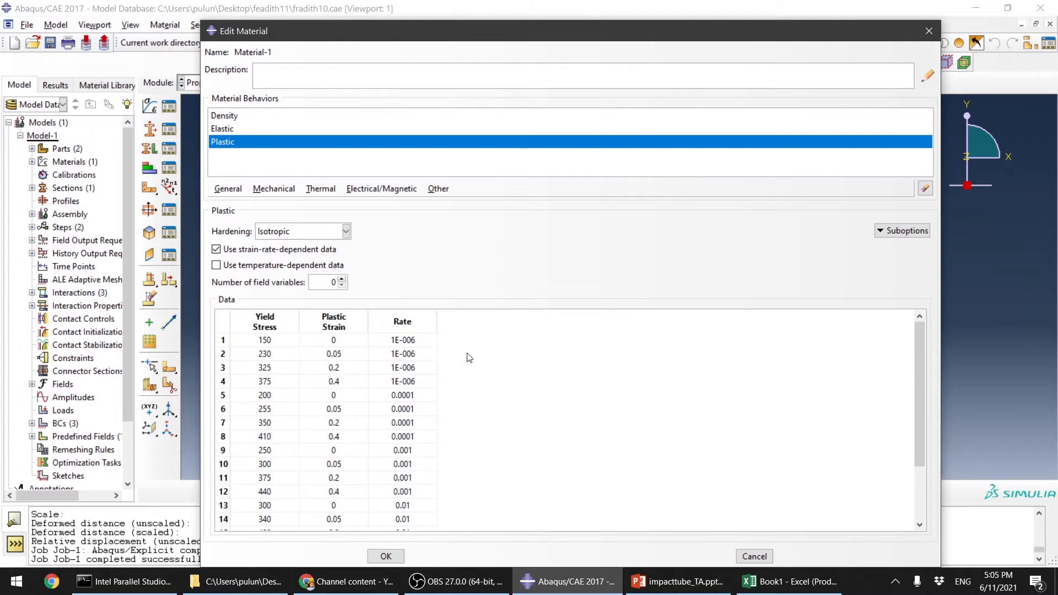
Accept the Material-1 edits and submit Job-1 for analysis, overwriting its existing job files.
scroll(471, 395, "down", 2)
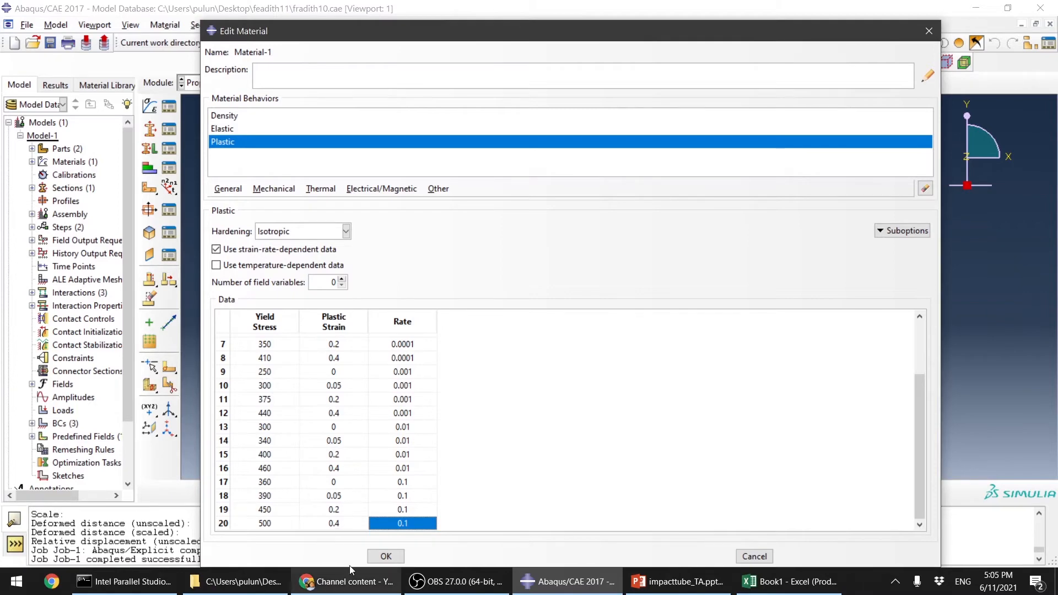
left_click(386, 556)
left_click(243, 83)
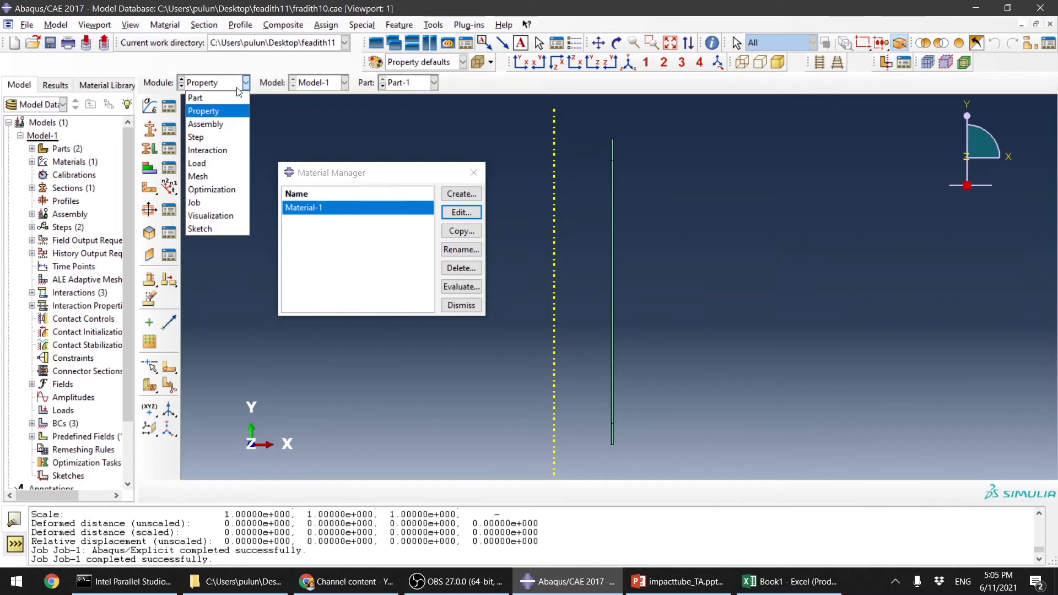
left_click(220, 204)
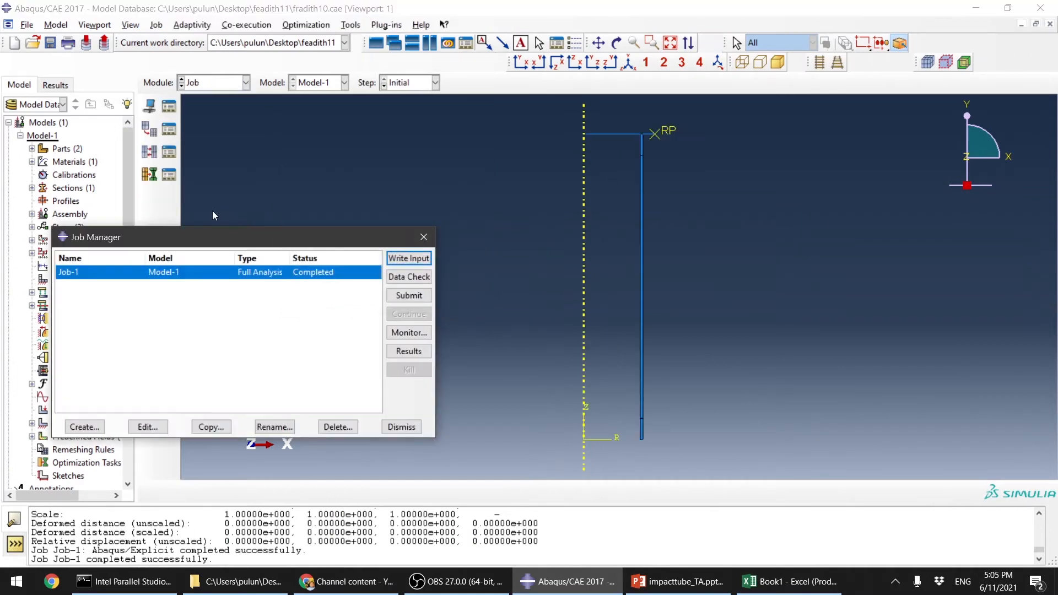
left_click(418, 296)
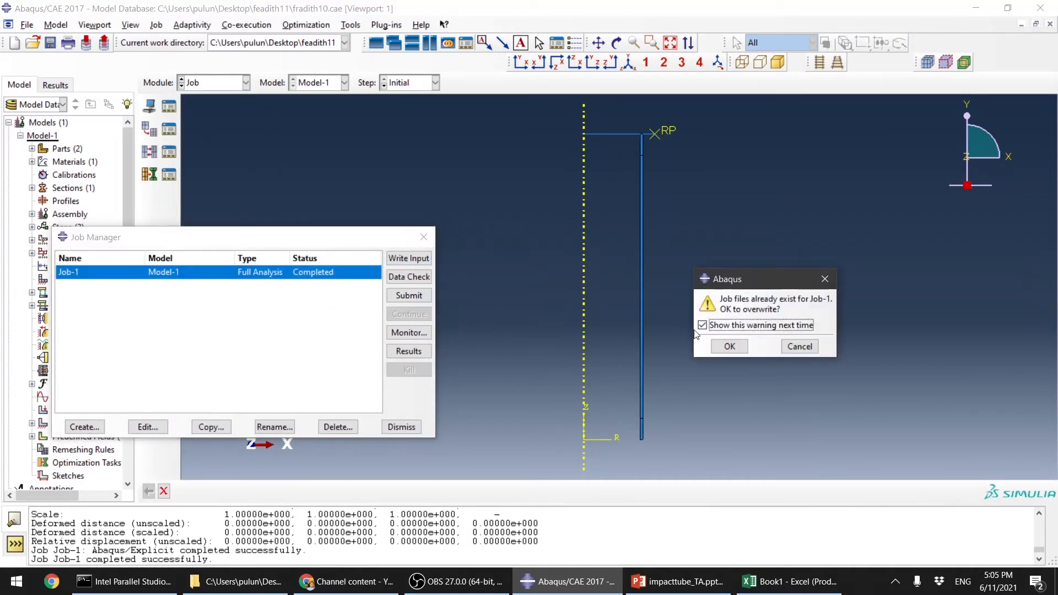
left_click(729, 347)
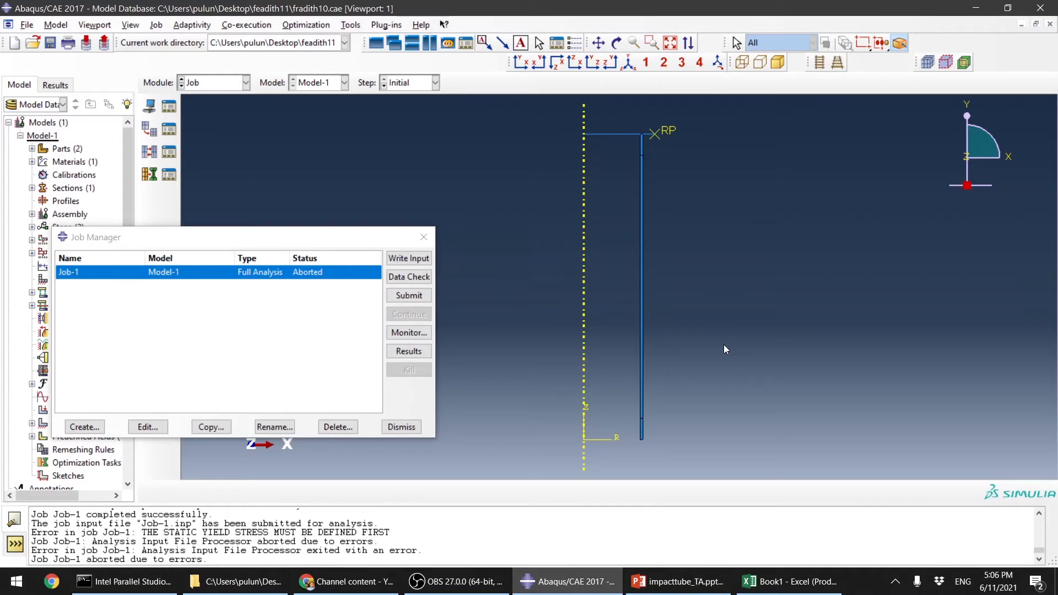
Read the error messages in the Job-1 monitor, and close the monitor and the Job Manager.
left_click(417, 335)
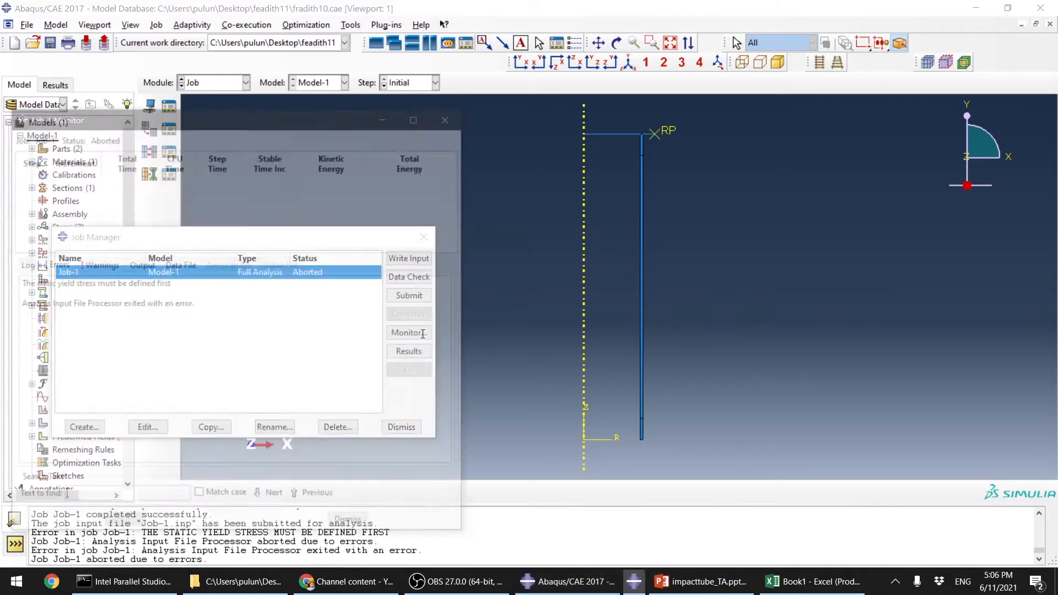
left_click_drag(30, 287, 179, 285)
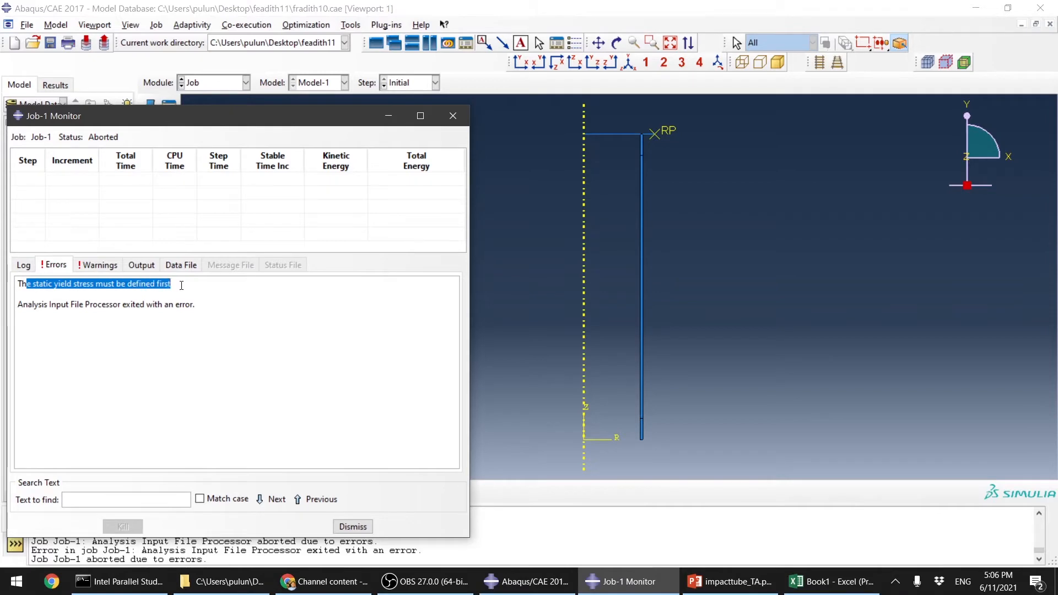
left_click(356, 528)
left_click(414, 431)
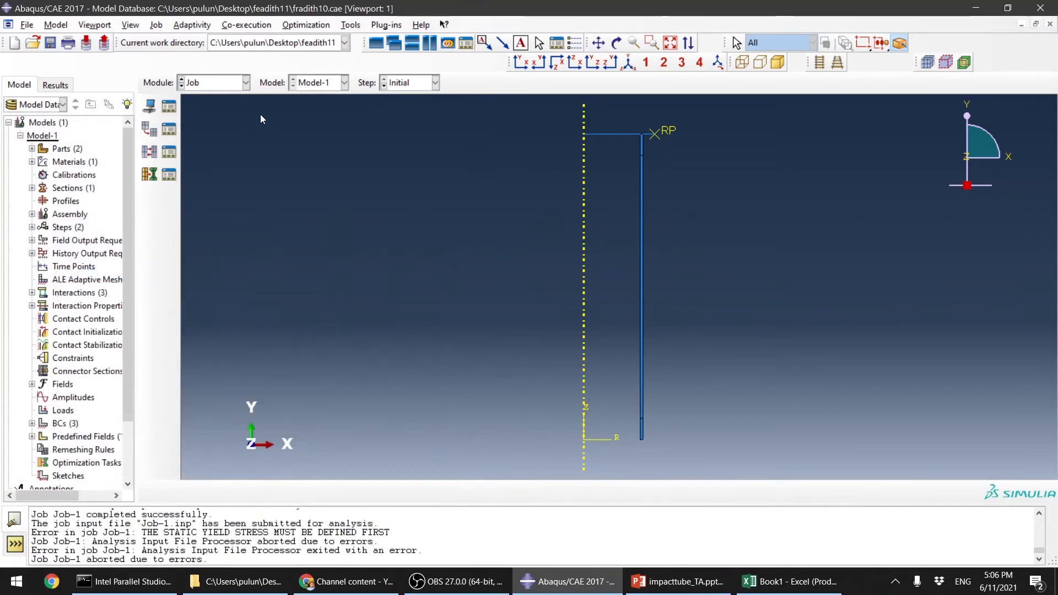
Reopen the plastic data of Material-1 and compare it with the strain rate table and stress chart in the PowerPoint presentation.
left_click(246, 82)
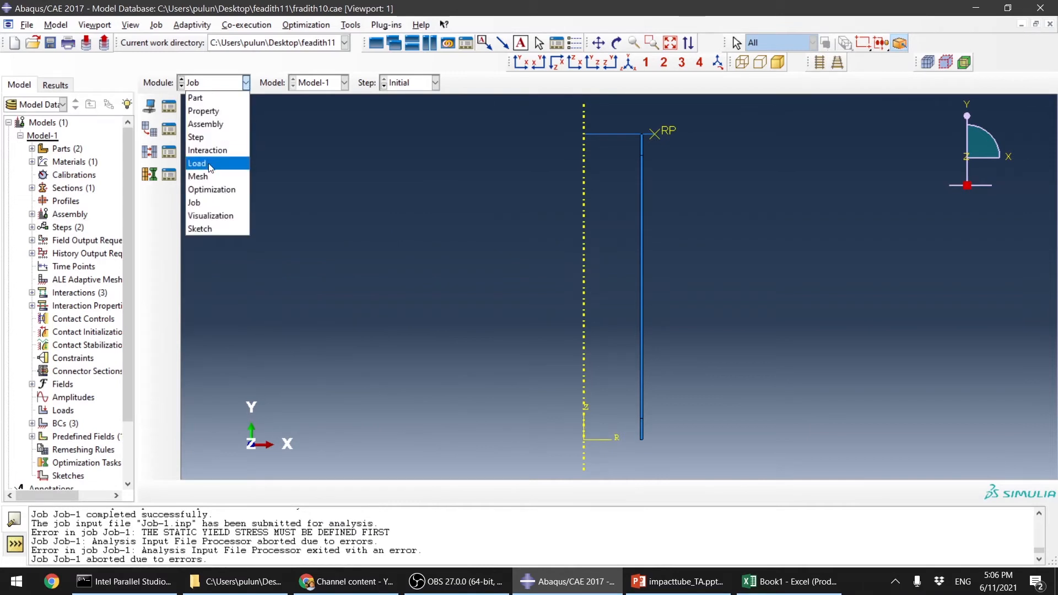
left_click(229, 112)
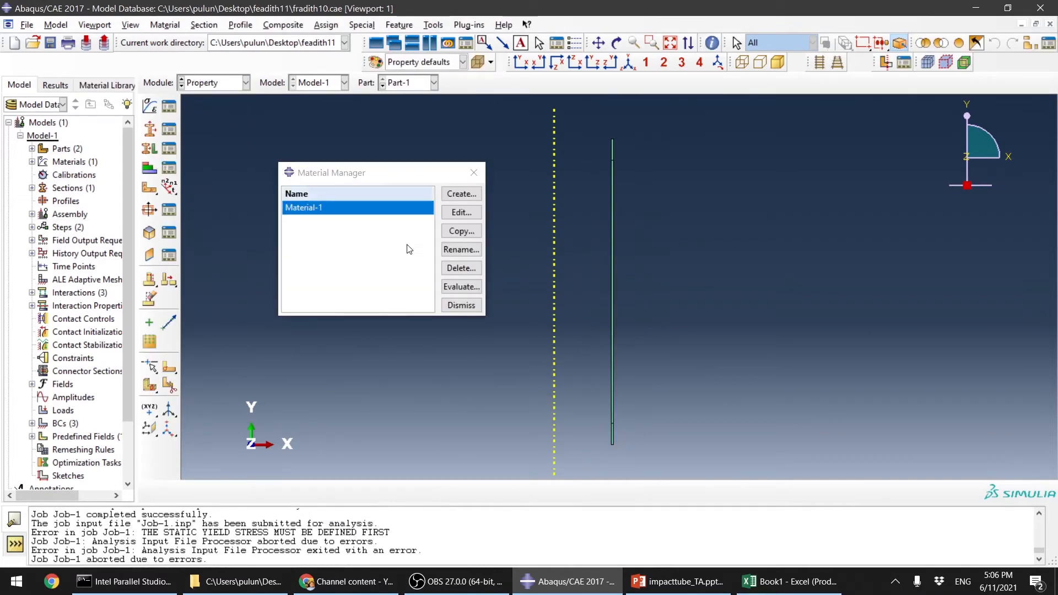
left_click(467, 213)
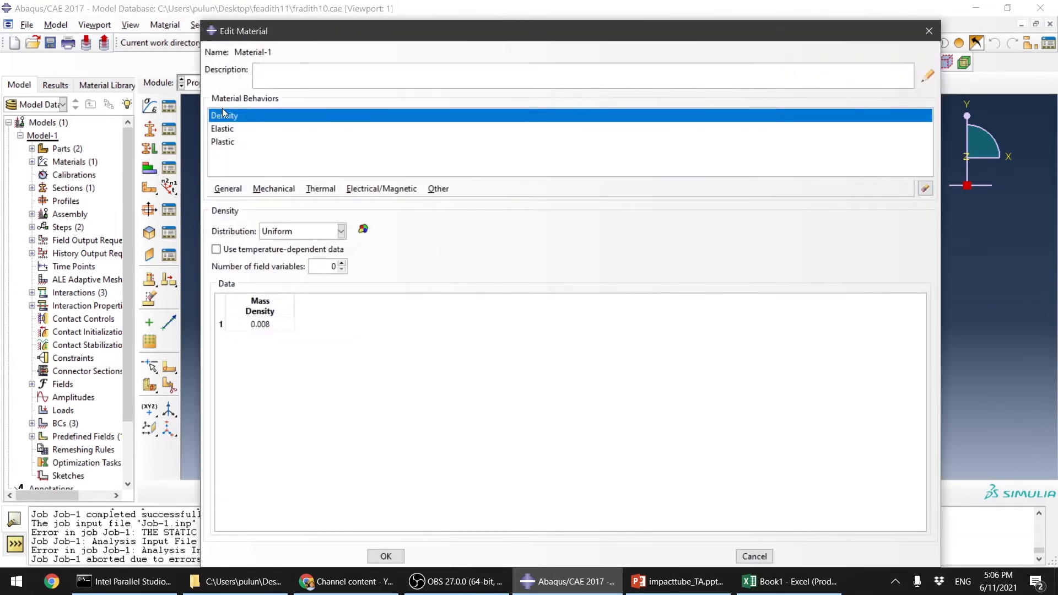
left_click(236, 144)
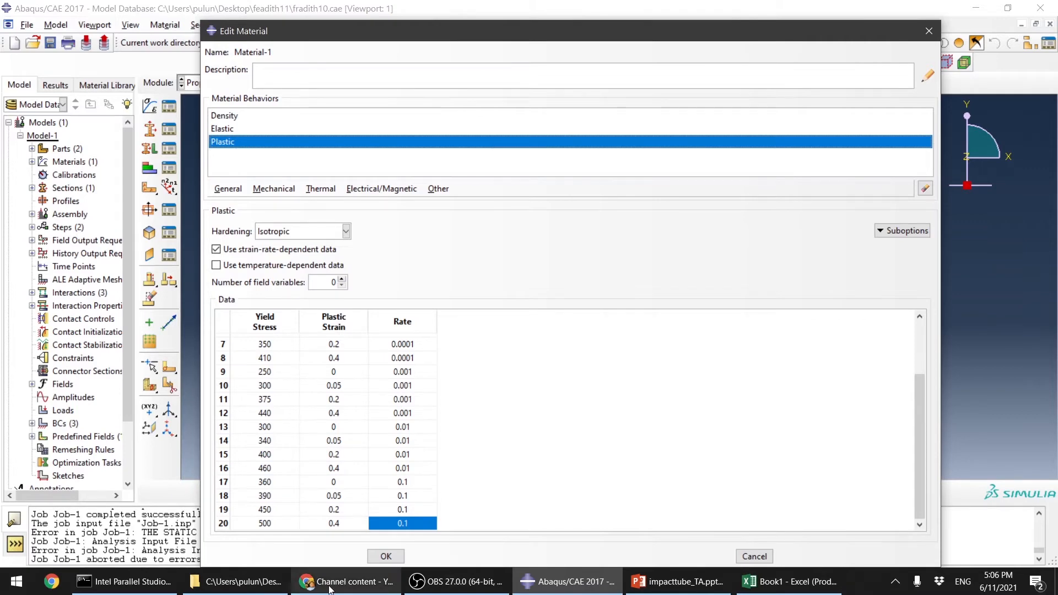
mouse_move(331, 588)
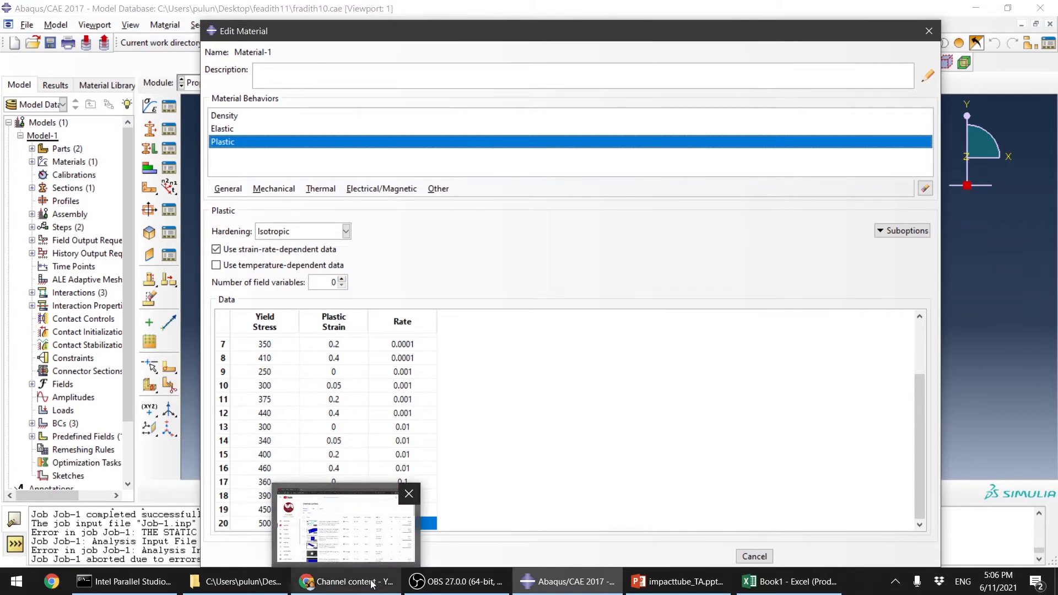
left_click(662, 590)
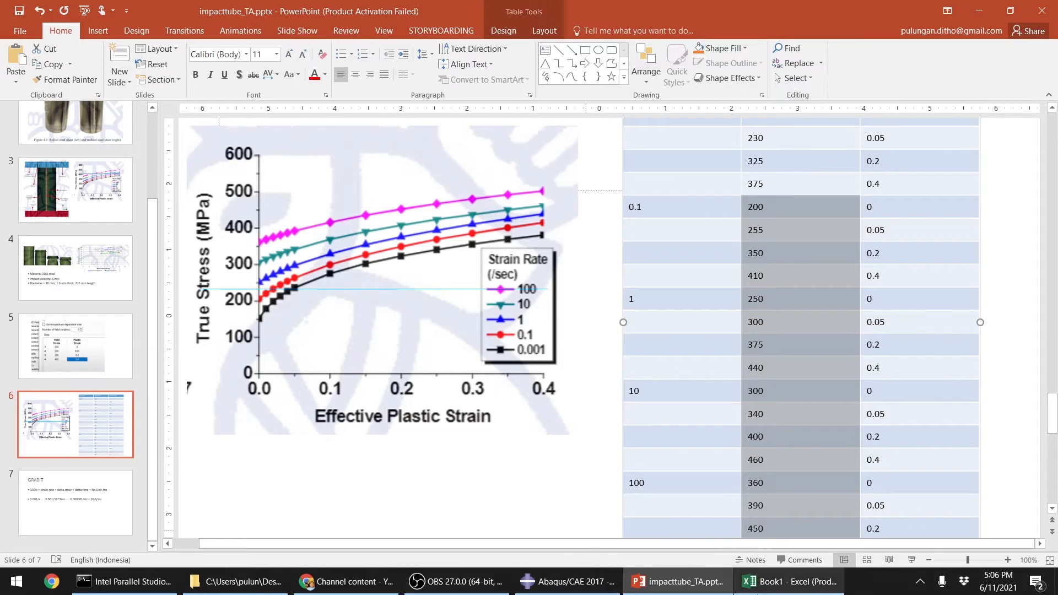
left_click(793, 581)
left_click(589, 582)
left_click(645, 588)
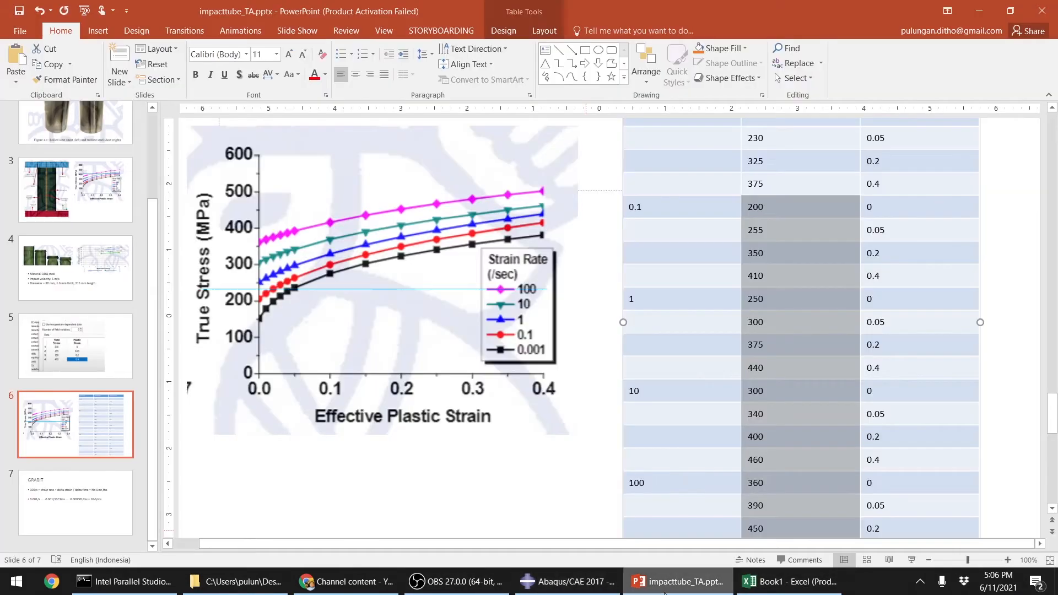
left_click(601, 585)
Set the strain rate of plastic data rows 1 to 4 to 0.
scroll(463, 424, "up", 3)
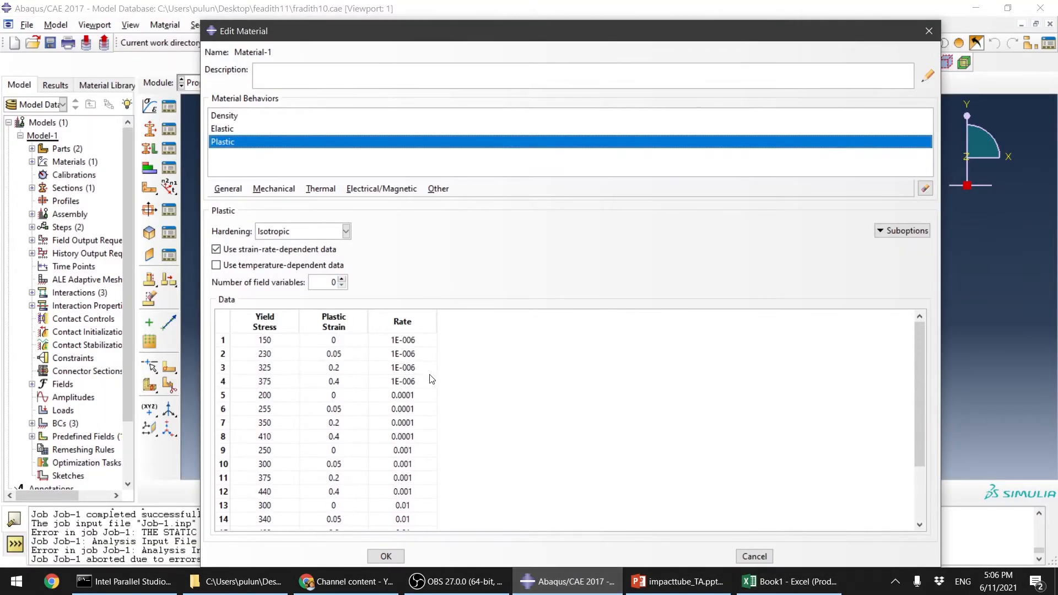
double_click(422, 343)
type("0")
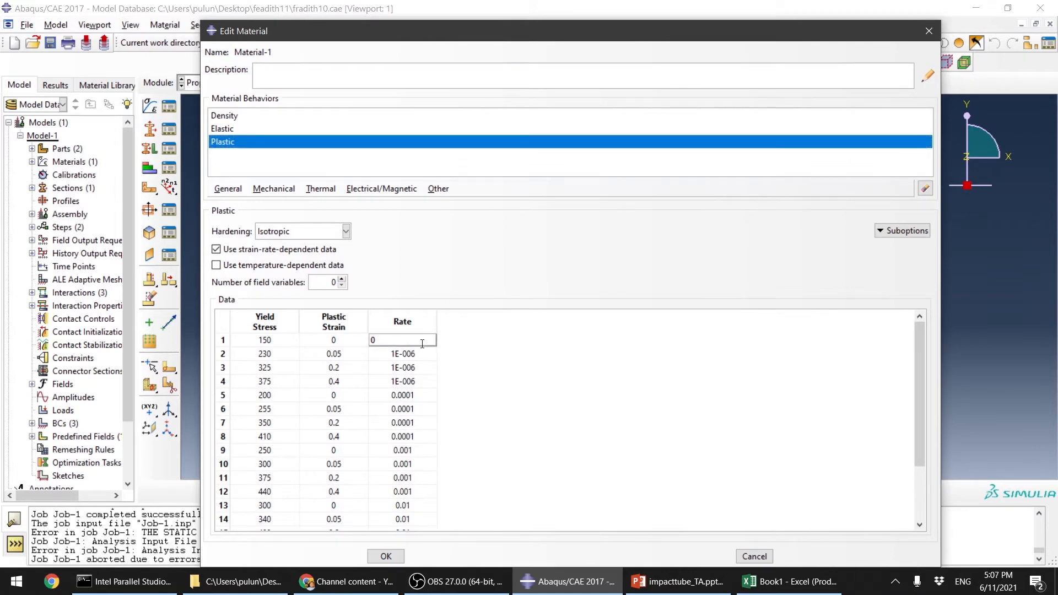
key("Down")
type("0")
key("Down")
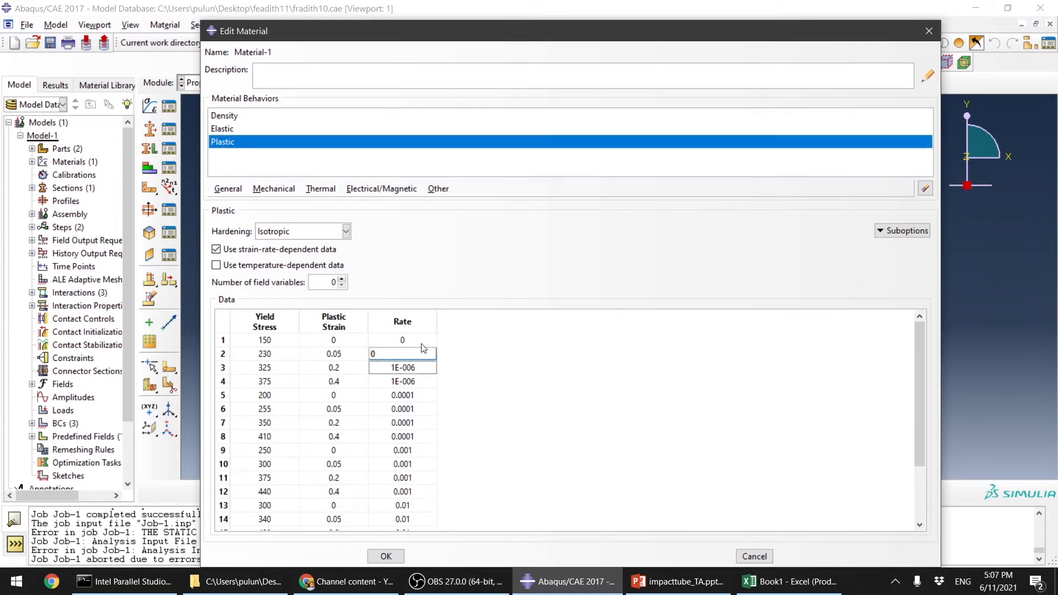
type("0")
key("Down")
type("0")
key("Tab")
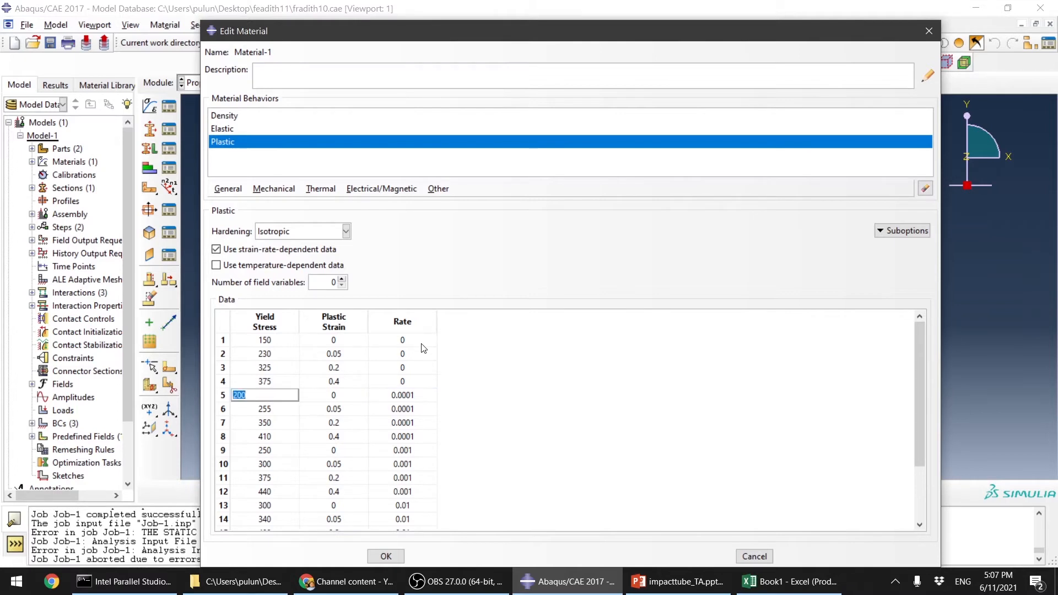
left_click(511, 436)
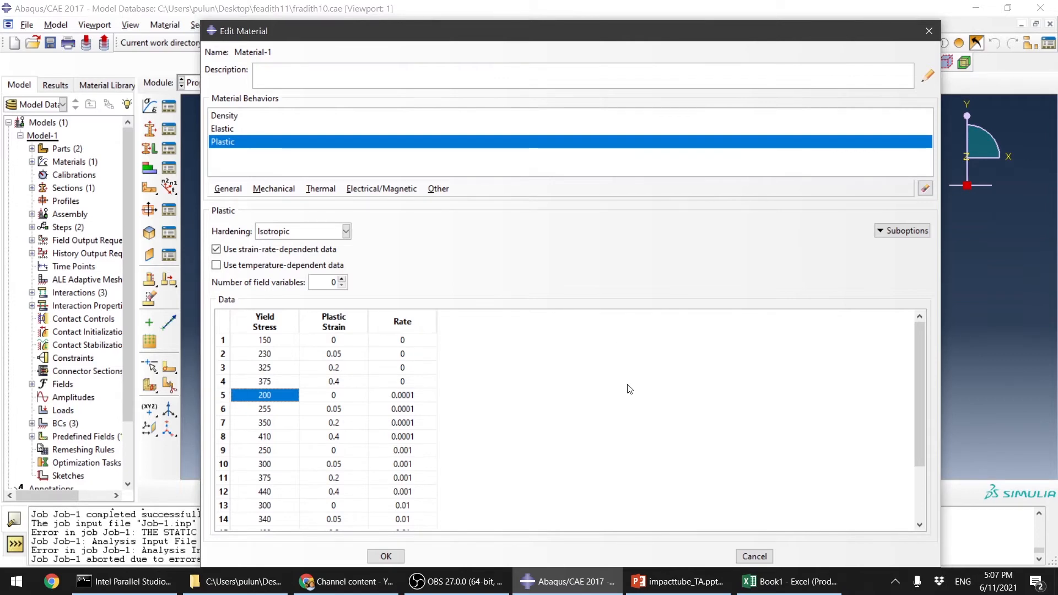
Switch to PowerPoint and draw an arc over the 0.001 /sec curve of the true stress chart, adjusting it to follow the curve.
left_click(677, 589)
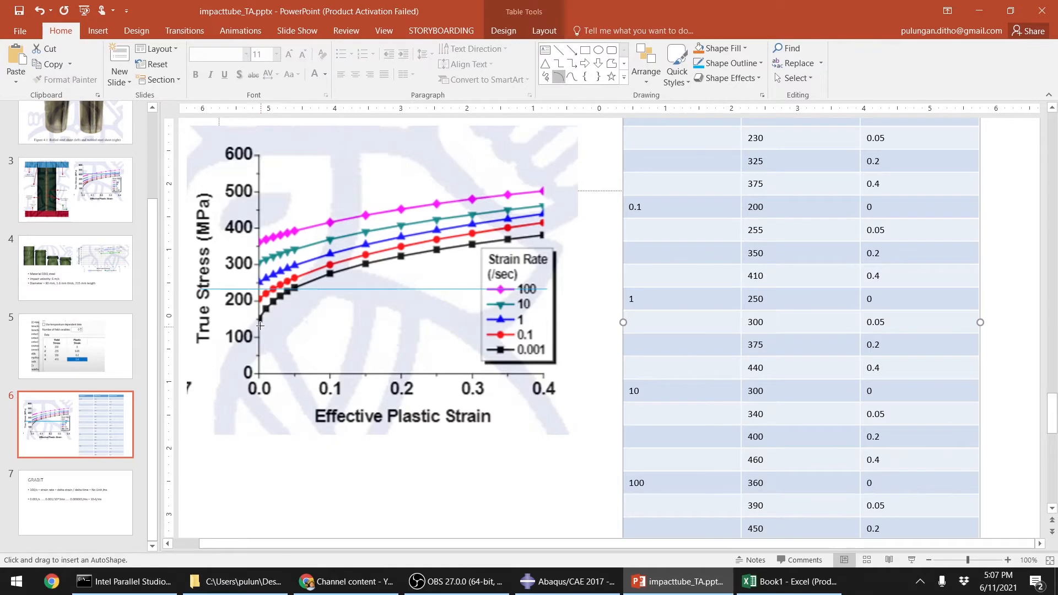
mouse_move(260, 341)
left_mouse_down()
mouse_move(335, 293)
mouse_move(438, 265)
left_mouse_up()
left_click_drag(305, 288, 265, 315)
left_click_drag(351, 243, 311, 283)
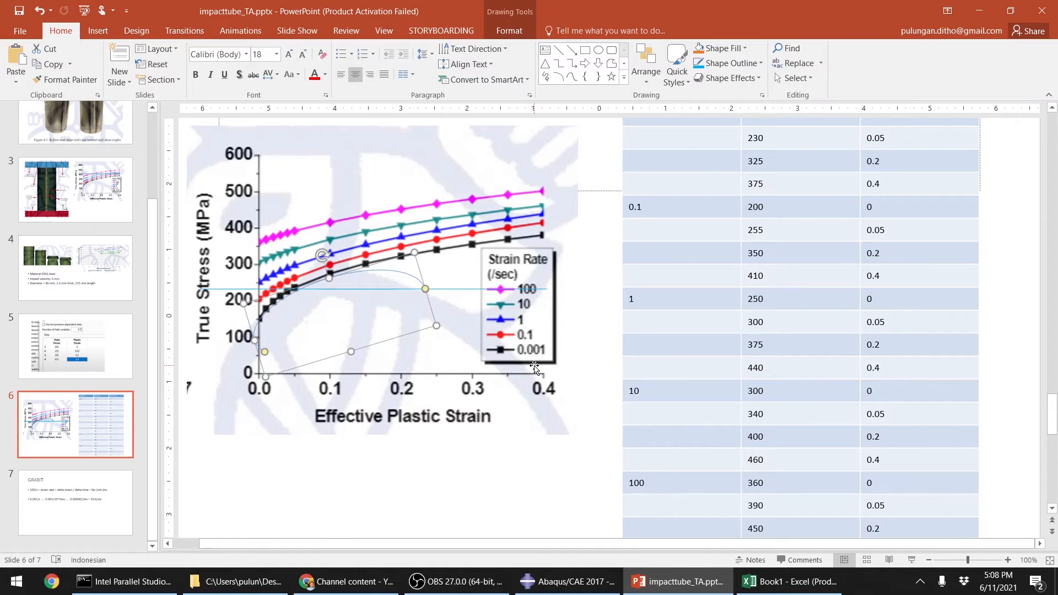
Return to Abaqus, check the remaining plastic data rows and accept the Material-1 edits.
left_click(570, 581)
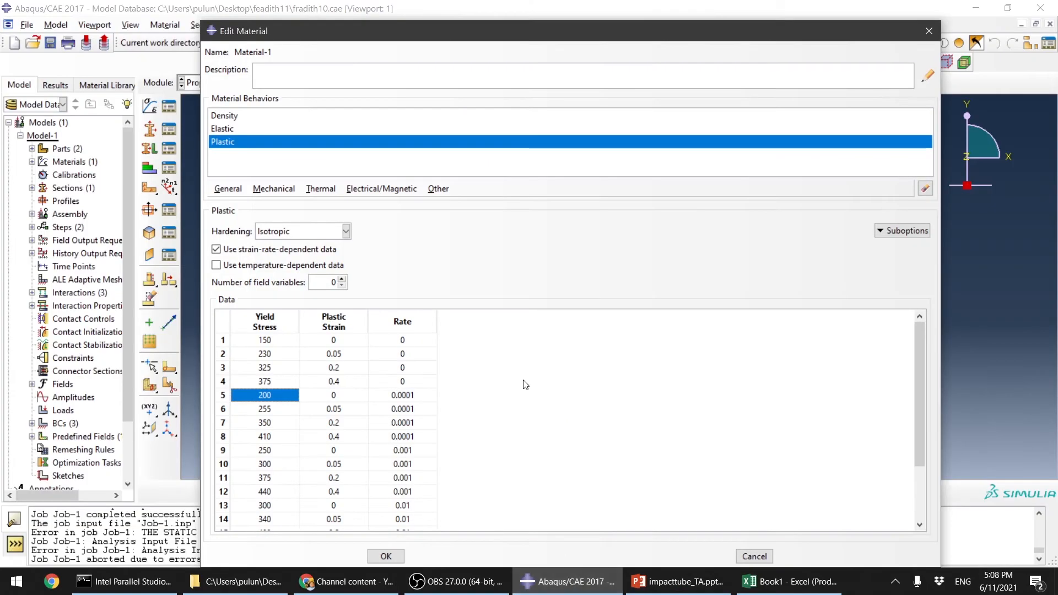
scroll(643, 447, "down", 2)
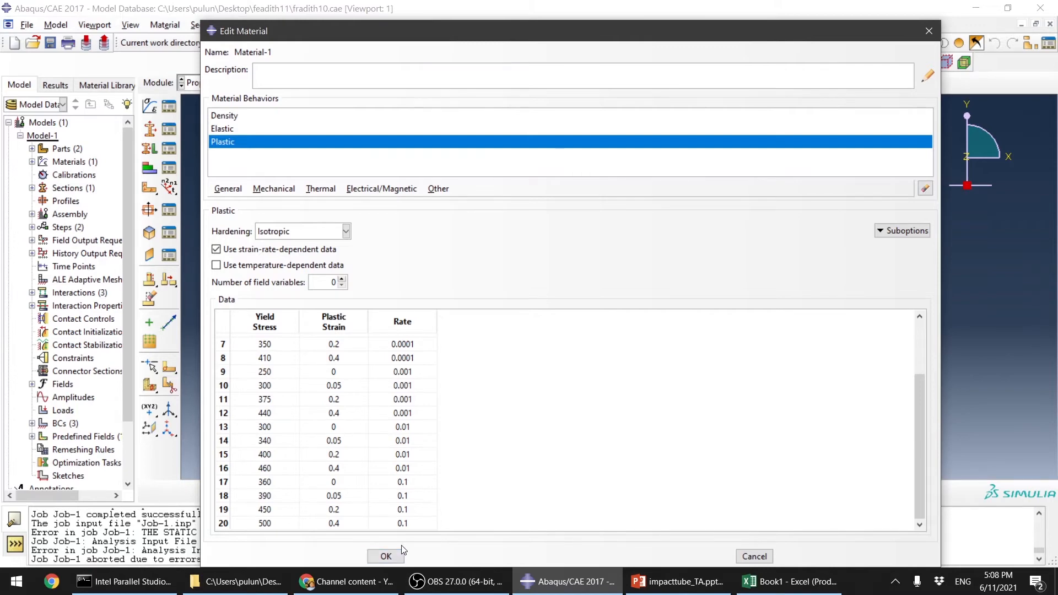
left_click(386, 556)
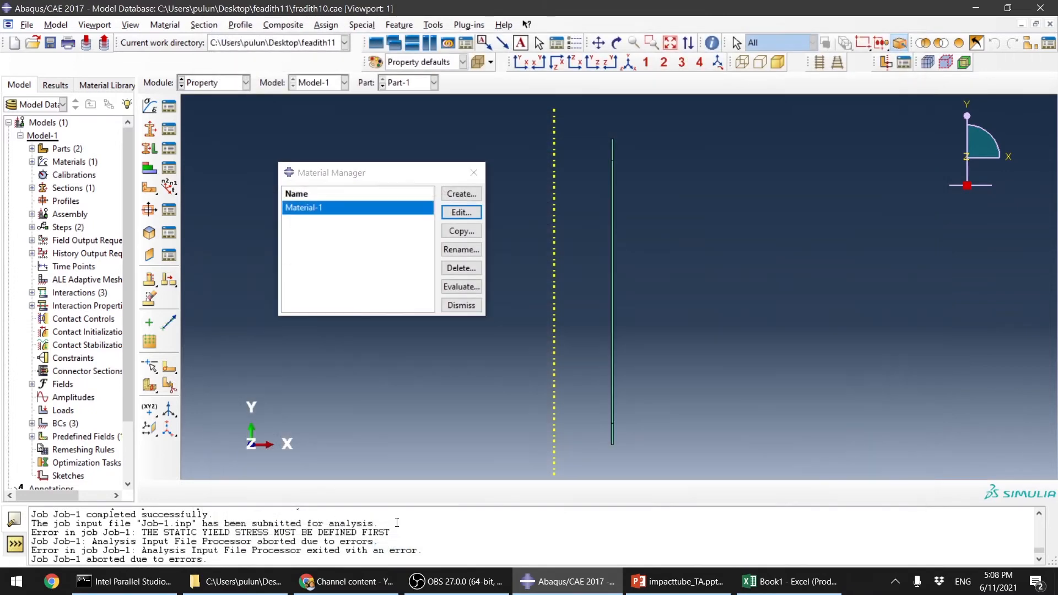
Resubmit Job-1 from the Job Manager with its existing files overwritten, and switch to the stress chart in PowerPoint.
left_click(234, 83)
left_click(218, 203)
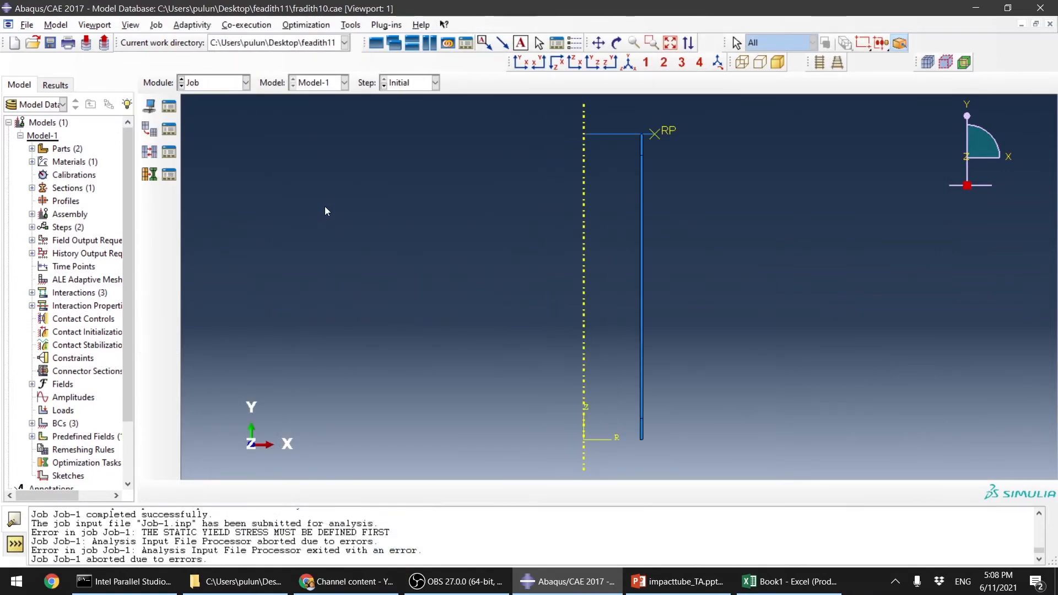
left_click(169, 106)
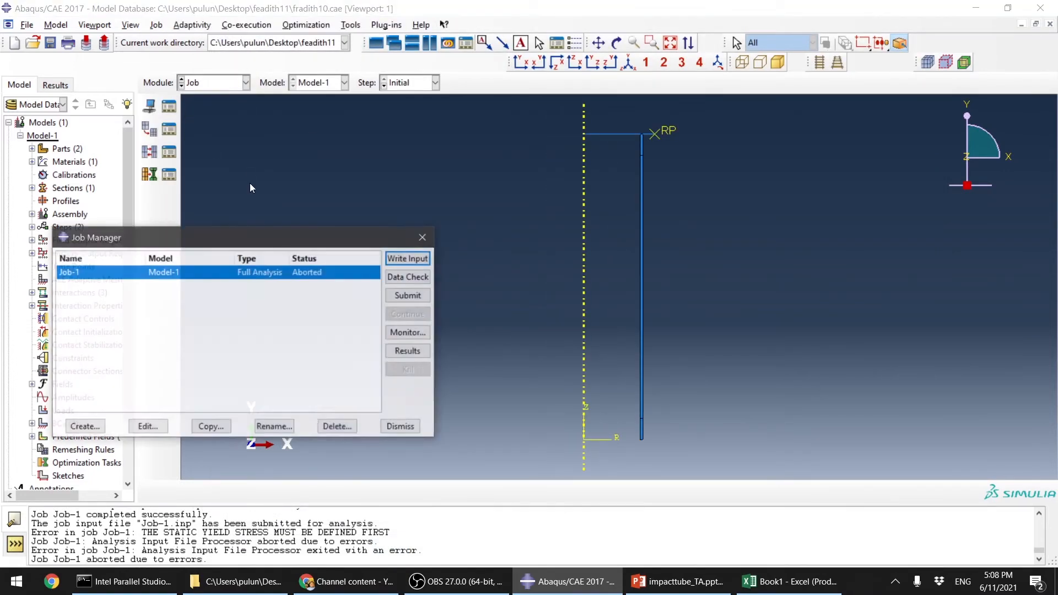
left_click(419, 296)
left_click(729, 347)
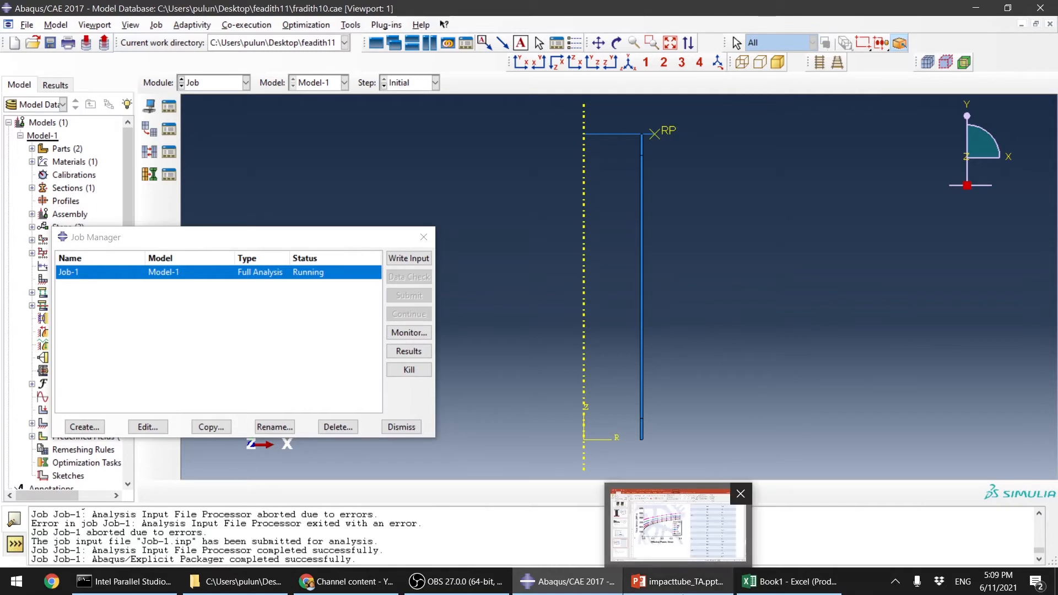
left_click(691, 581)
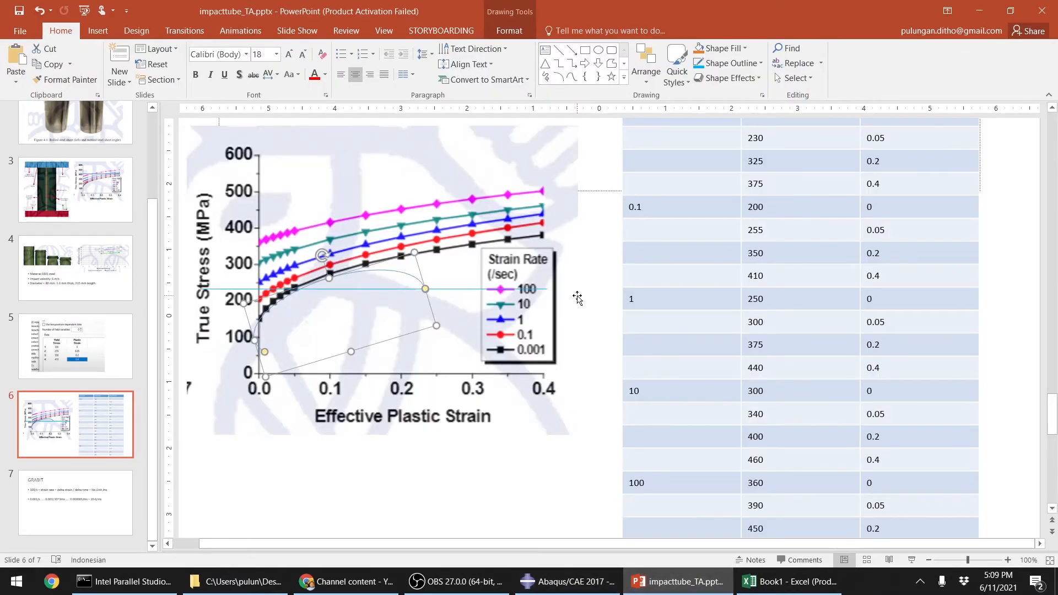
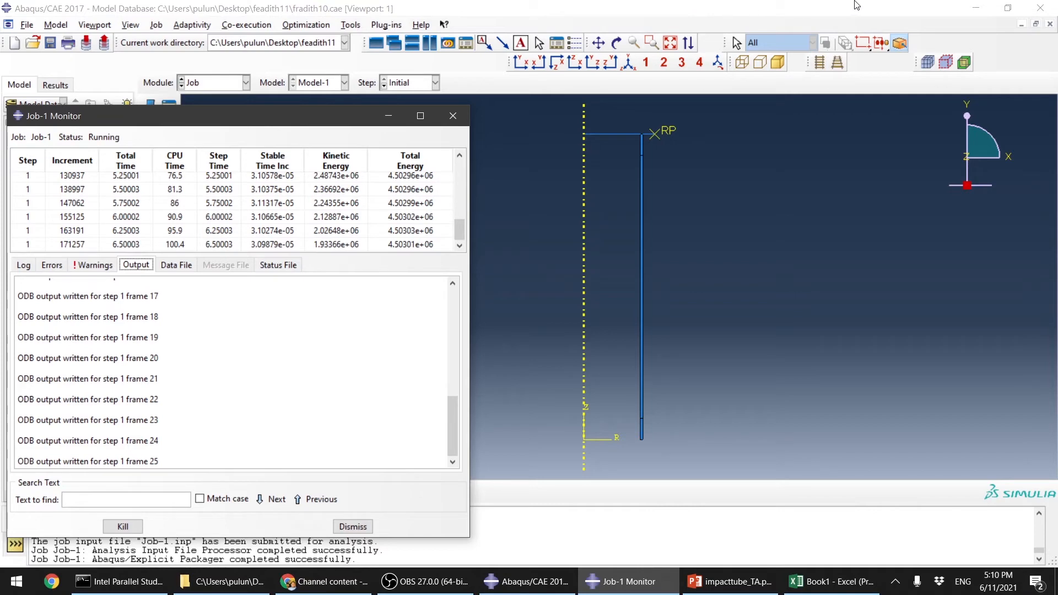
Return to the main Abaqus window, open the output database Job-1.odb from the feadith10 folder and plot contours on the deformed shape.
left_click(53, 67)
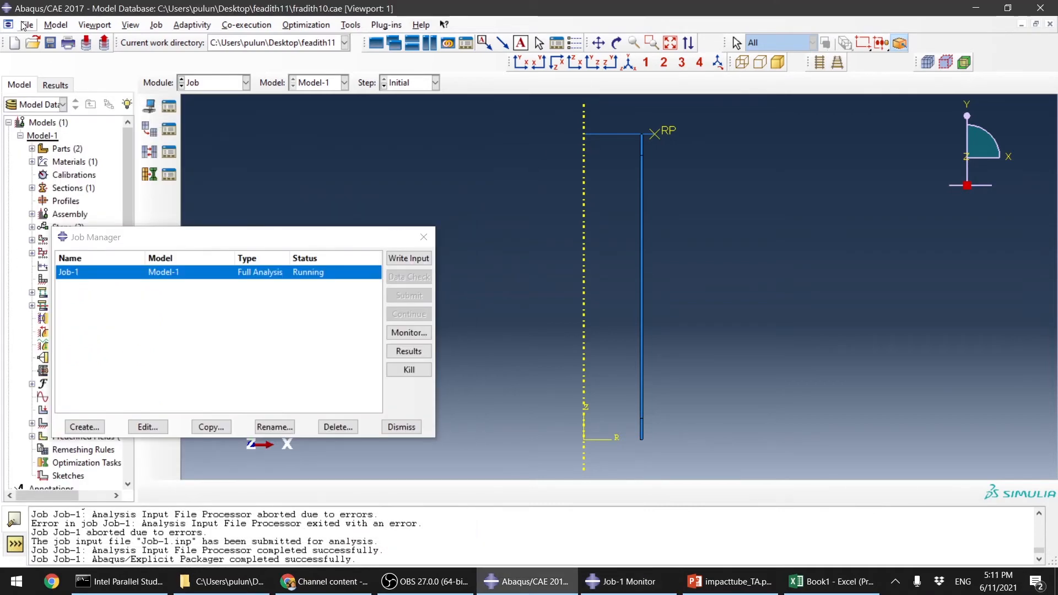
left_click(26, 24)
left_click(40, 53)
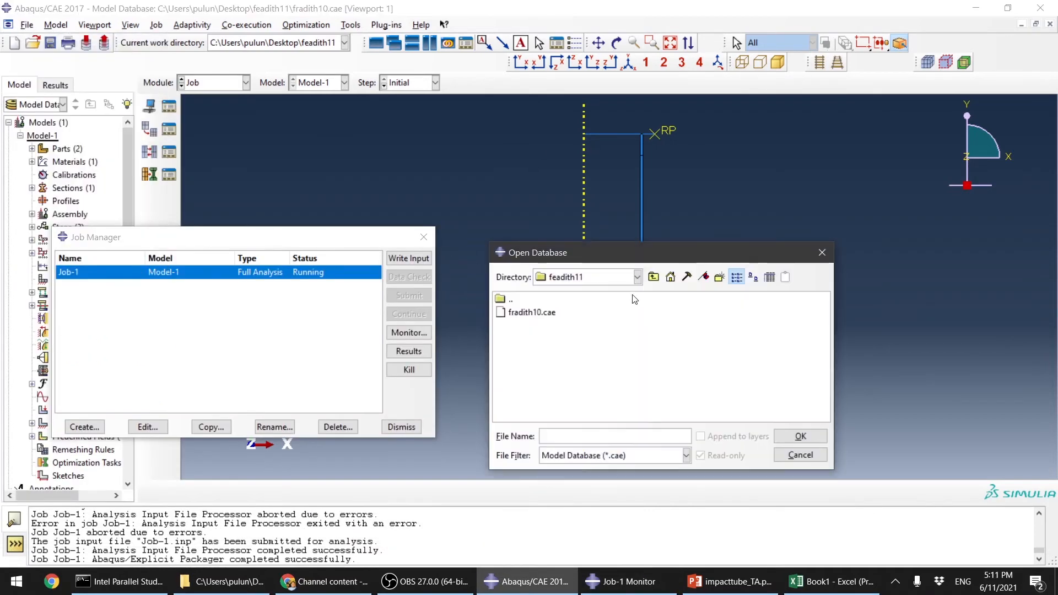
left_click(653, 276)
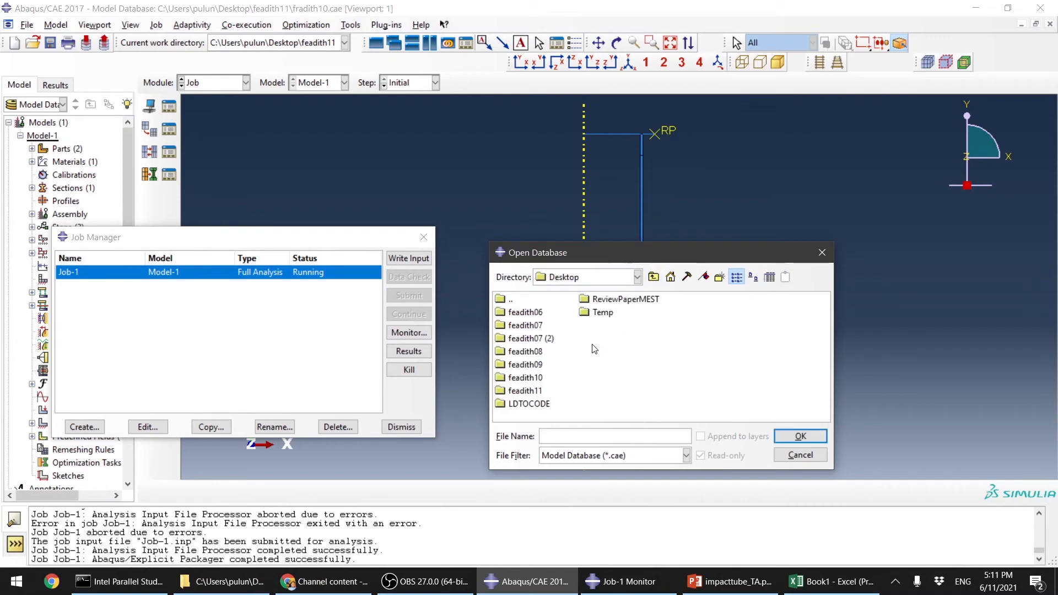
double_click(538, 383)
double_click(540, 313)
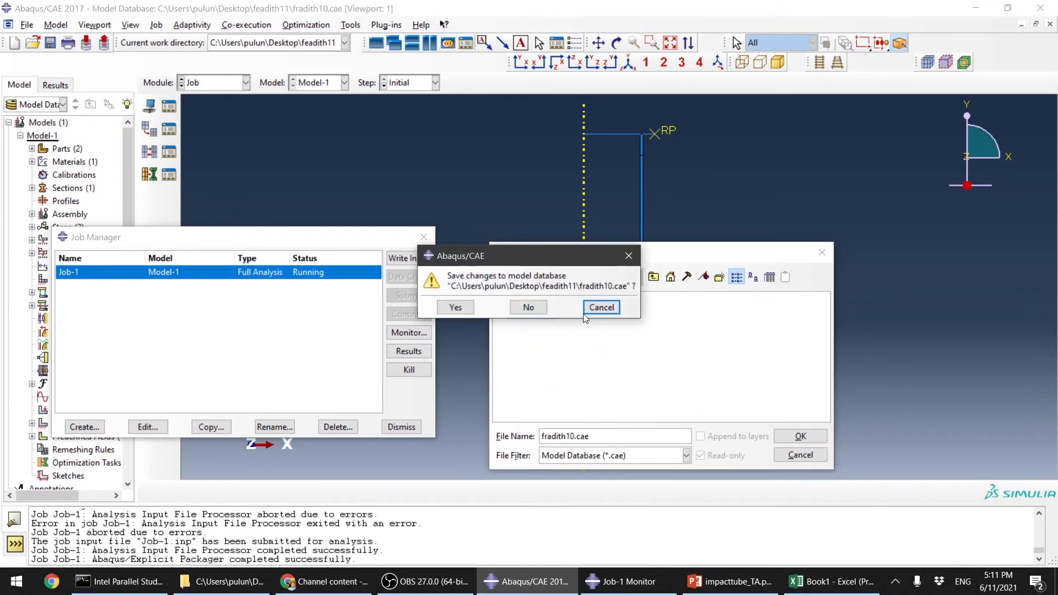
left_click(600, 309)
left_click(640, 455)
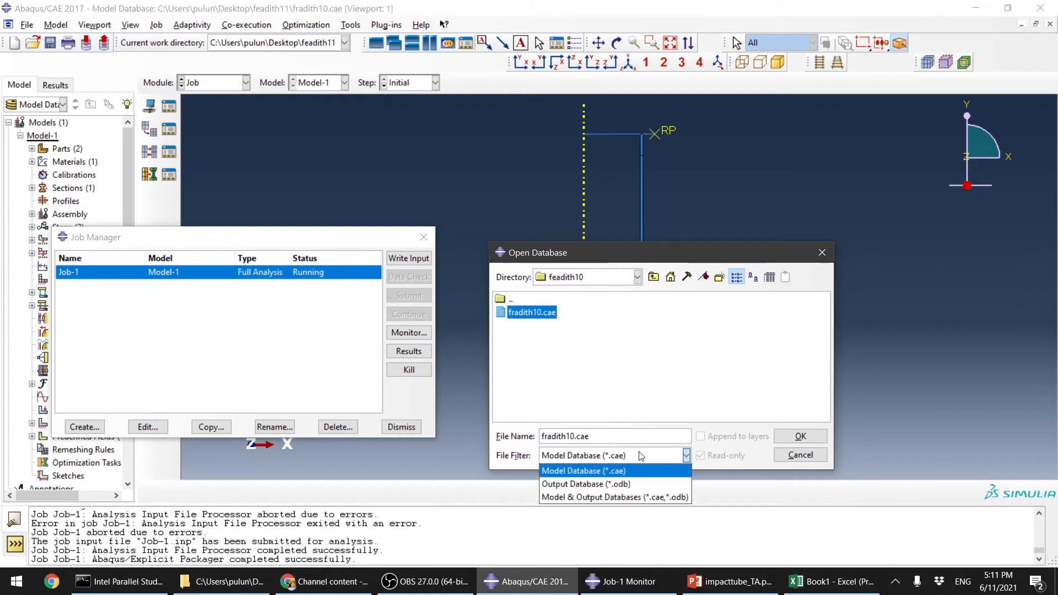
left_click(606, 483)
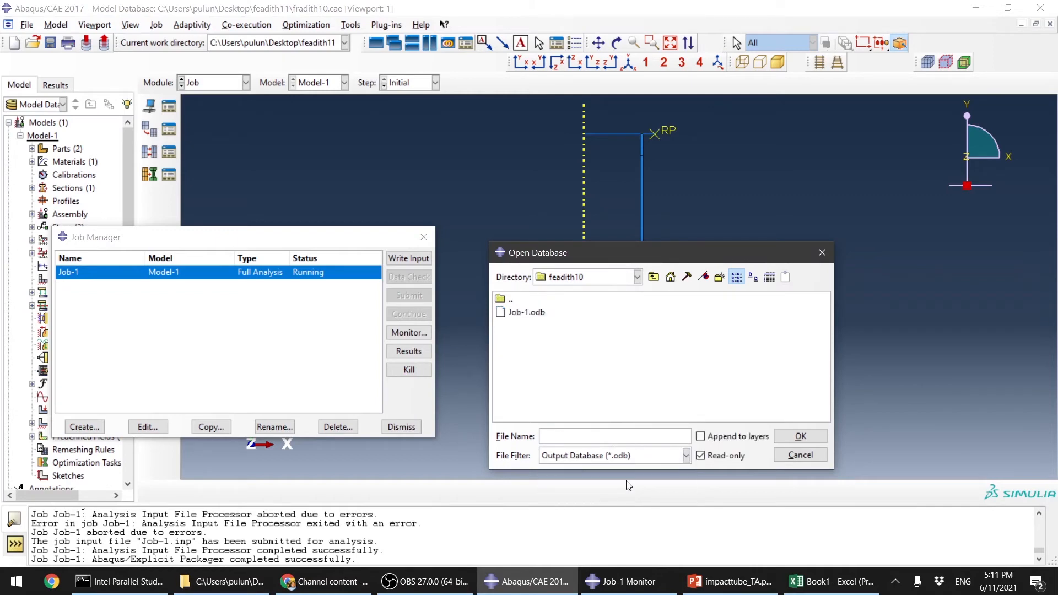
left_click(542, 313)
double_click(542, 313)
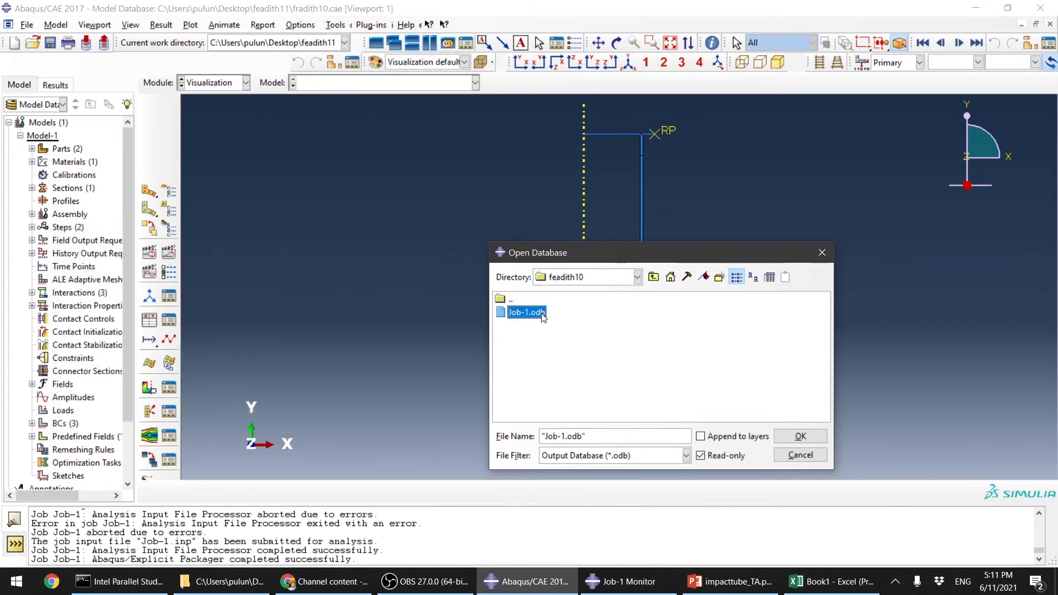
left_click(149, 172)
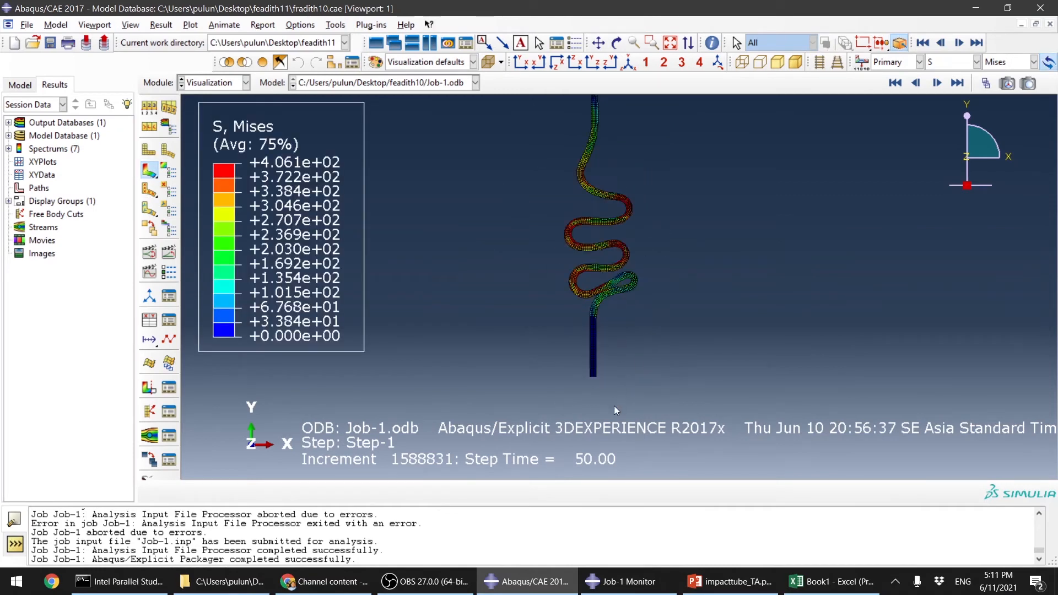
Start creating new XY data with ODB field output as the source.
left_click(168, 320)
left_click_drag(633, 419, 404, 200)
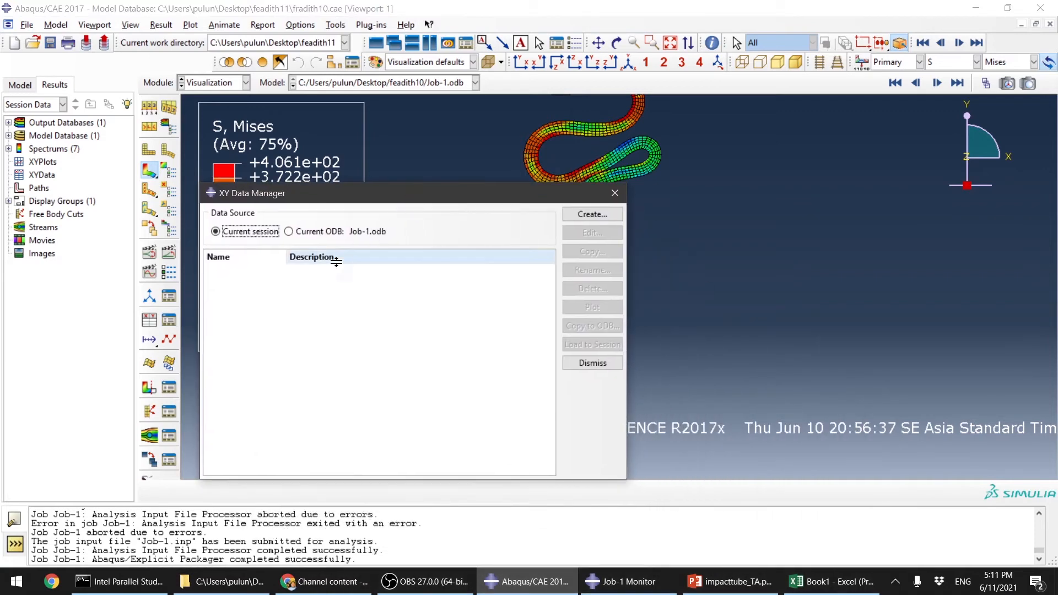
left_click(592, 215)
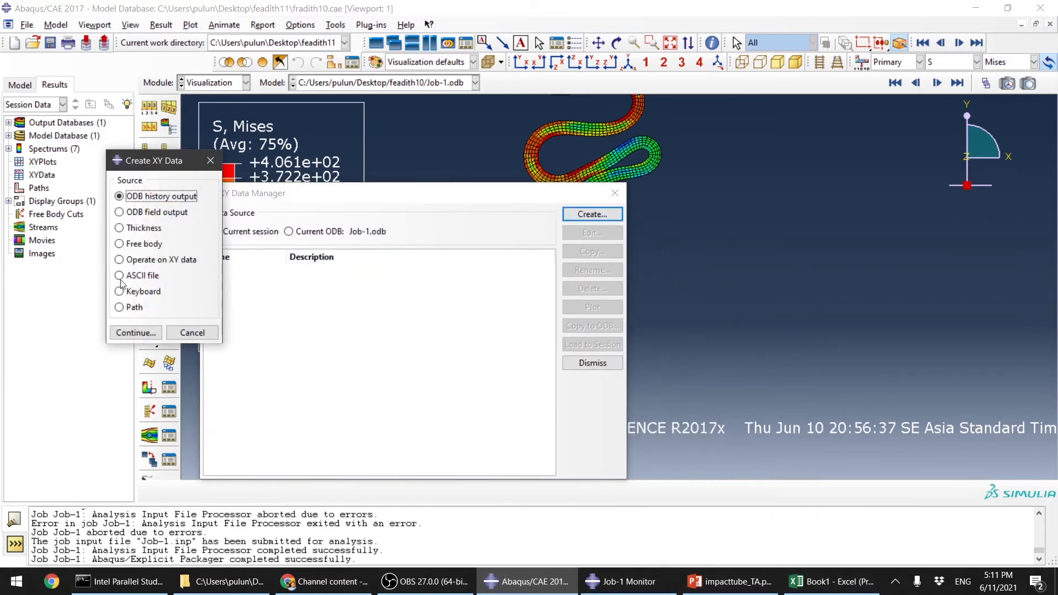
left_click(134, 213)
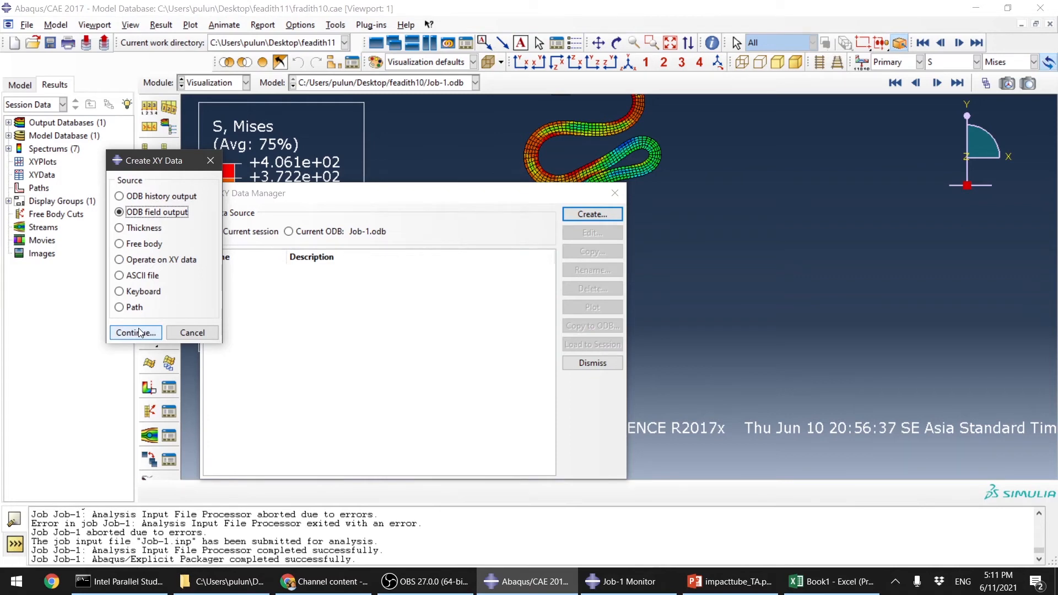
left_click(140, 332)
left_click_drag(399, 415, 168, 103)
Set the output variable position to Unique Nodal and select reaction force component RF2.
left_click(180, 202)
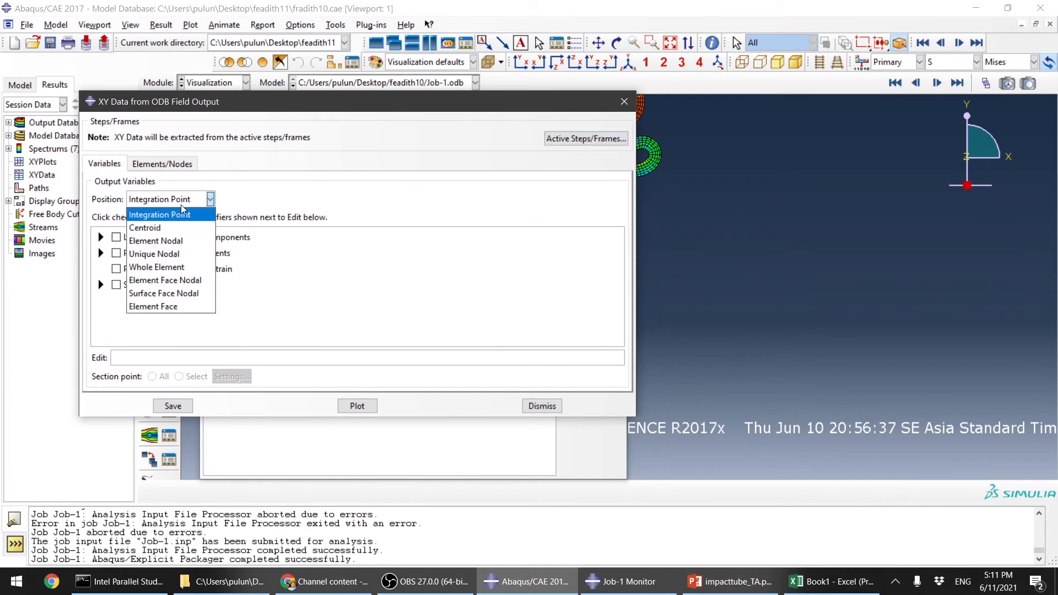
left_click(174, 255)
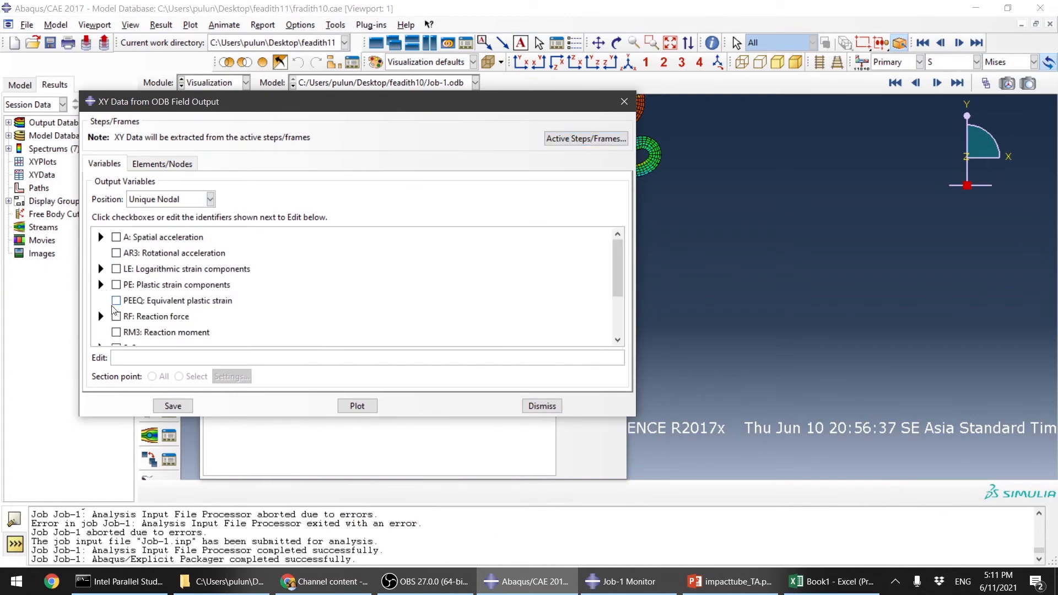
left_click(101, 316)
scroll(138, 319, "down", 1)
scroll(139, 318, "down", 1)
left_click(133, 247)
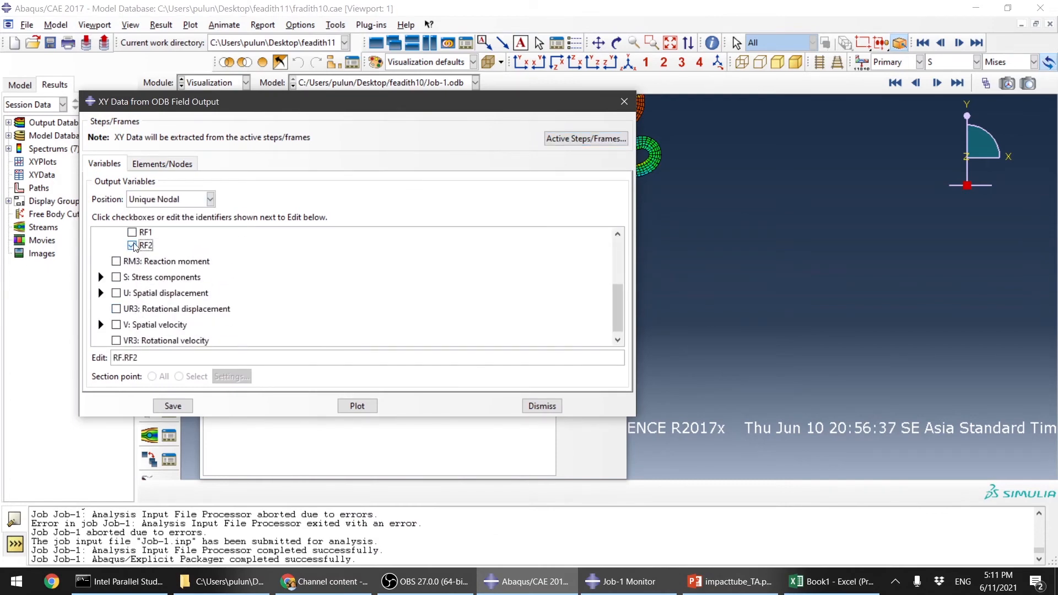
Choose node set SET-1 for the extraction and highlight its nodes in the viewport to check them.
left_click(162, 164)
left_click(152, 244)
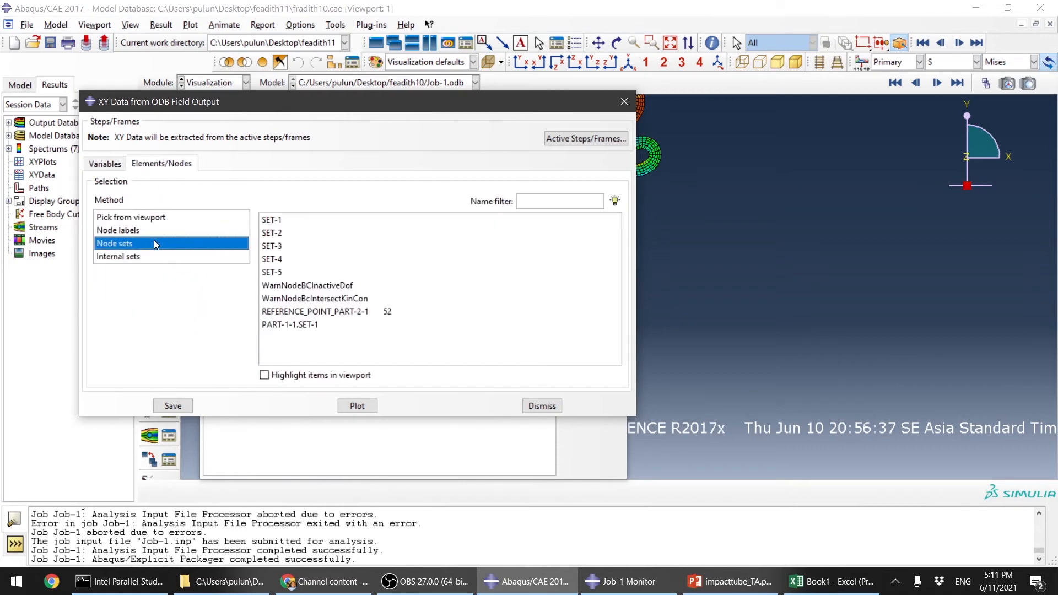
left_click(292, 221)
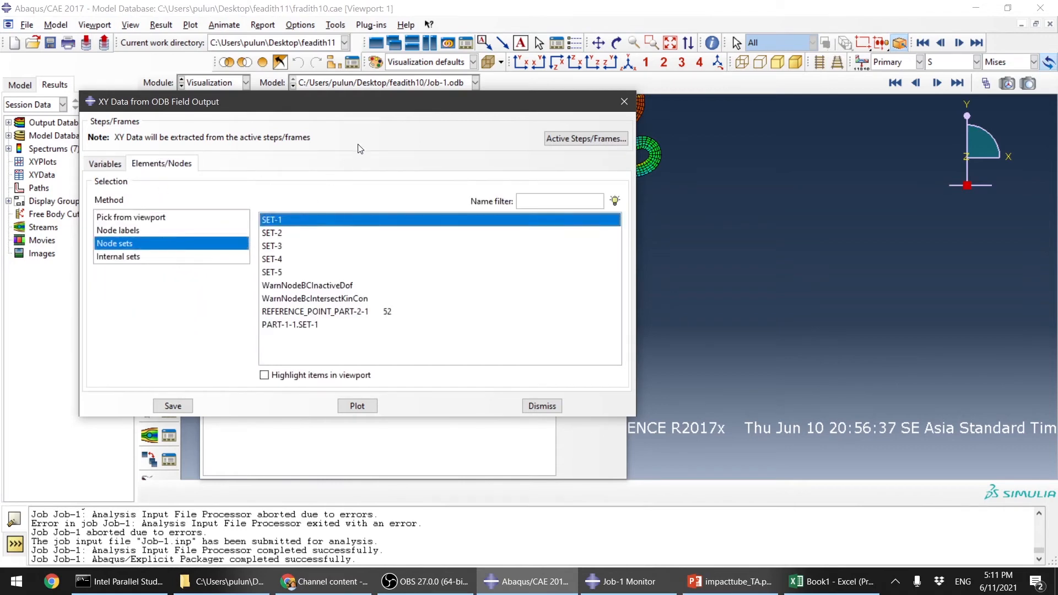
left_click_drag(382, 109, 303, 151)
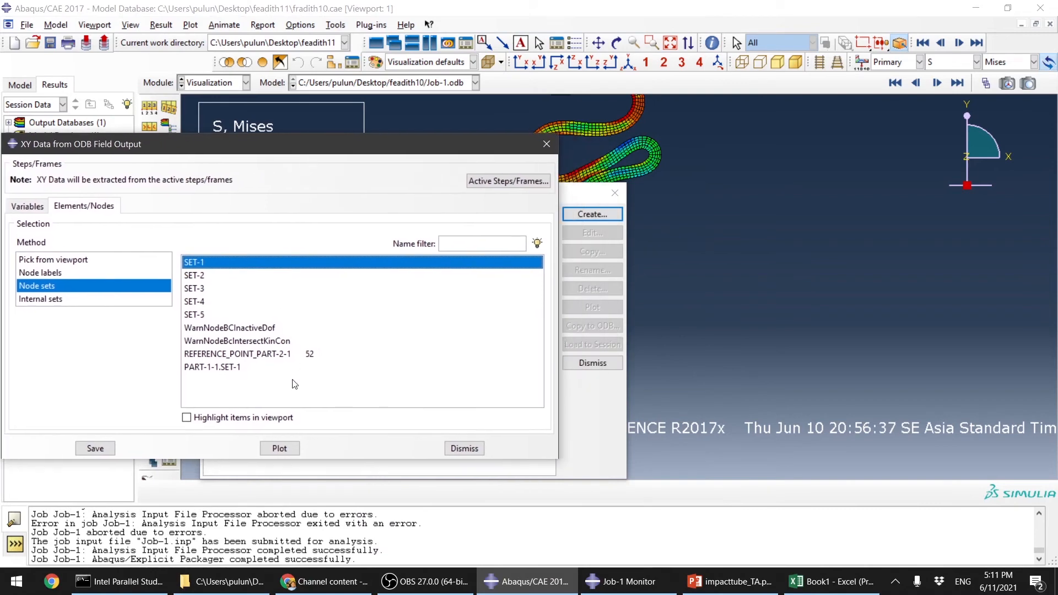
left_click(186, 417)
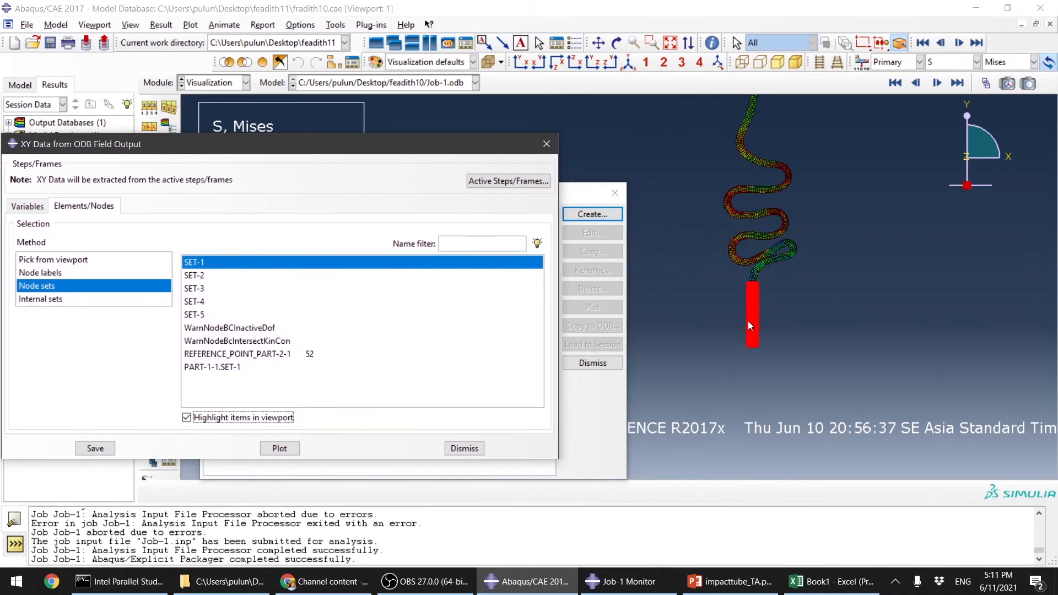
scroll(748, 321, "up", 5)
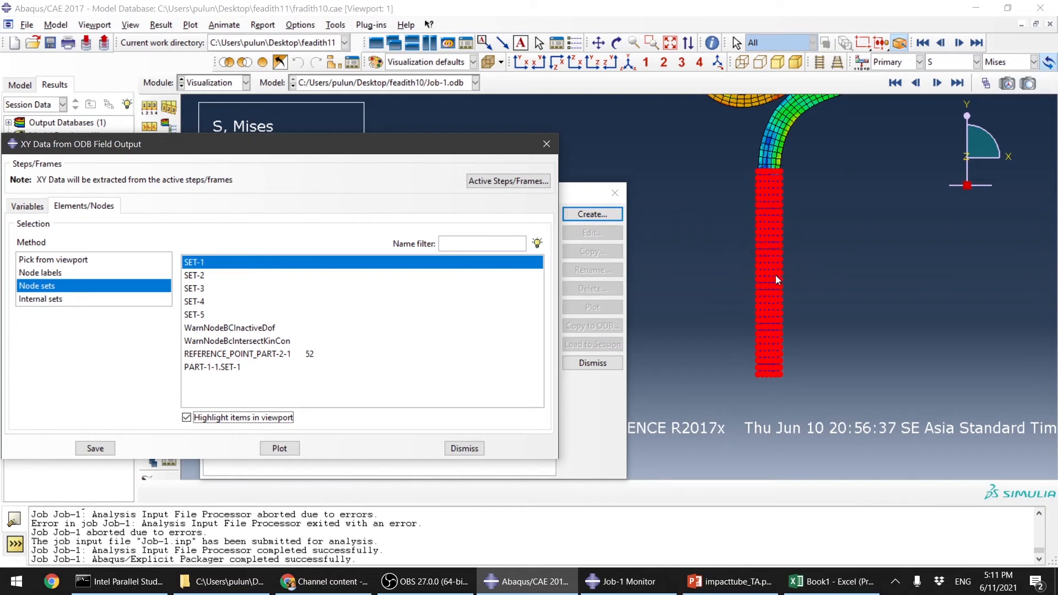
Save the RF2 XY data of the SET-1 nodes under default names and look through the resulting curves.
left_click(95, 448)
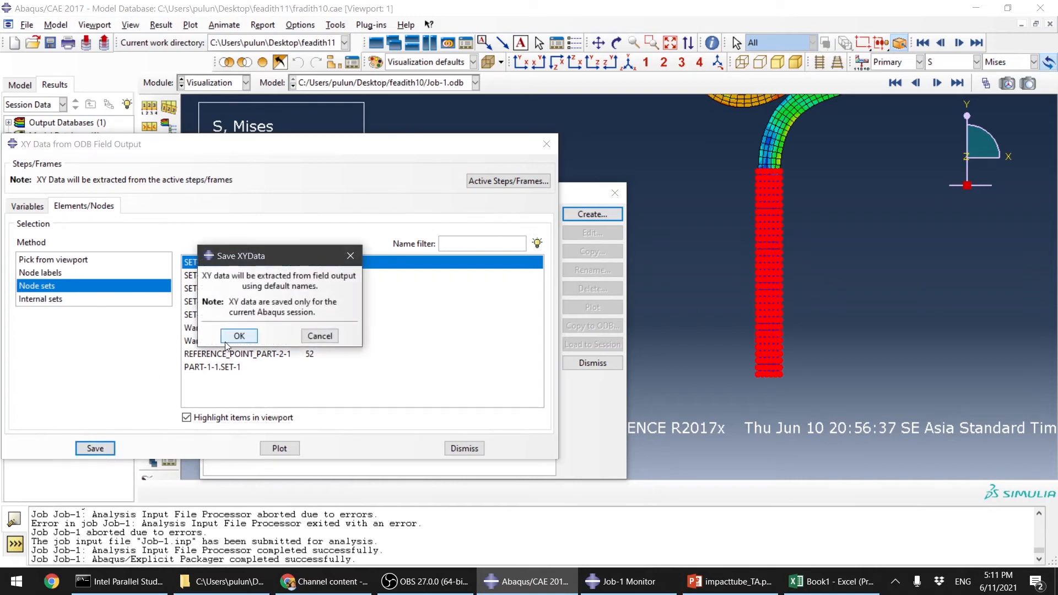
left_click(243, 332)
left_click(609, 428)
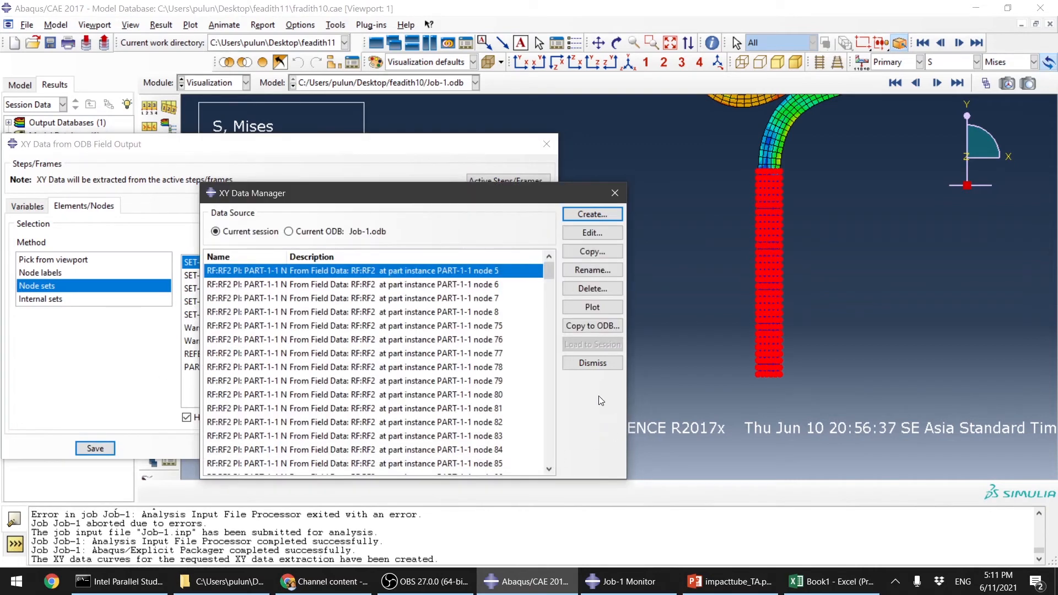
scroll(351, 386, "down", 4)
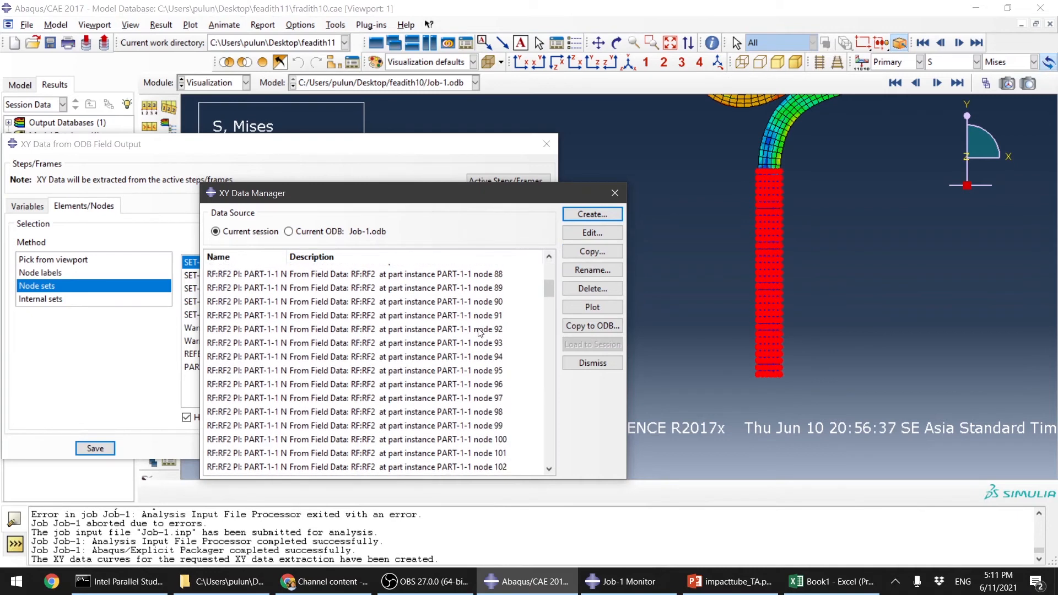
Start an Operate on XY Data expression with an empty sum(()) function.
left_click(573, 217)
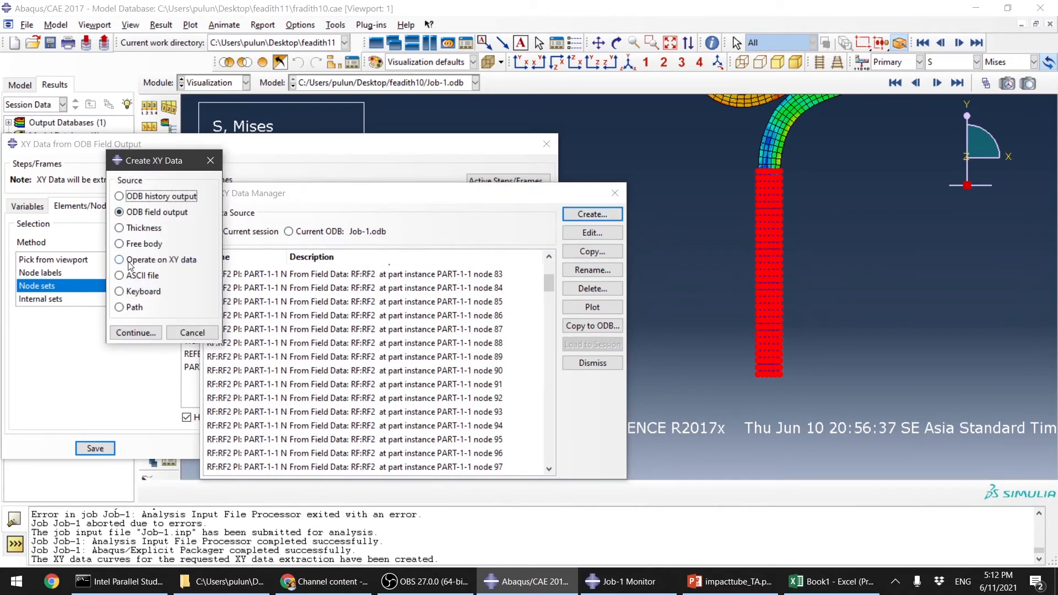
left_click(120, 260)
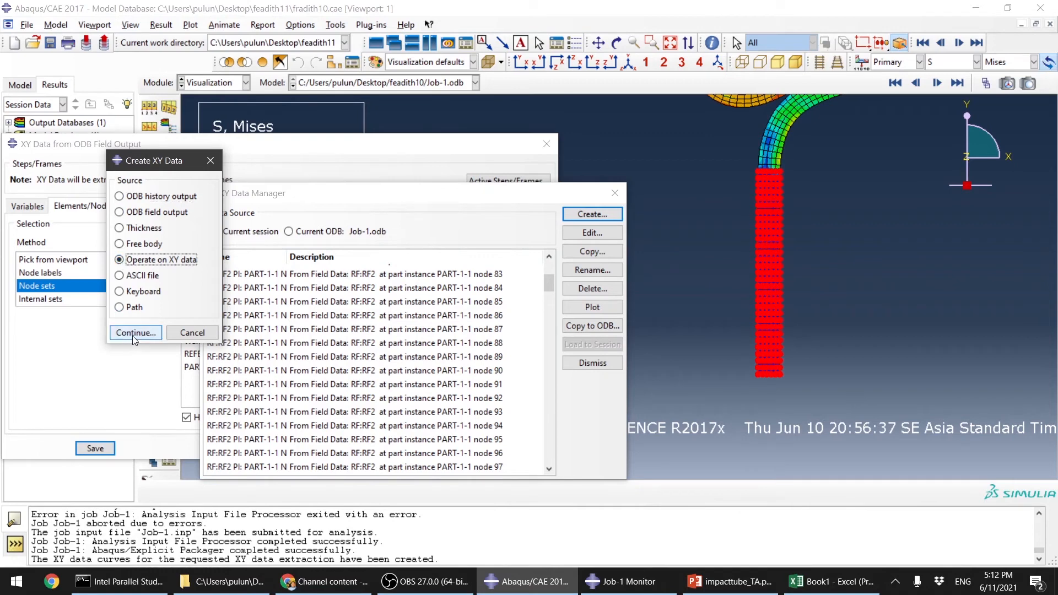
left_click(134, 335)
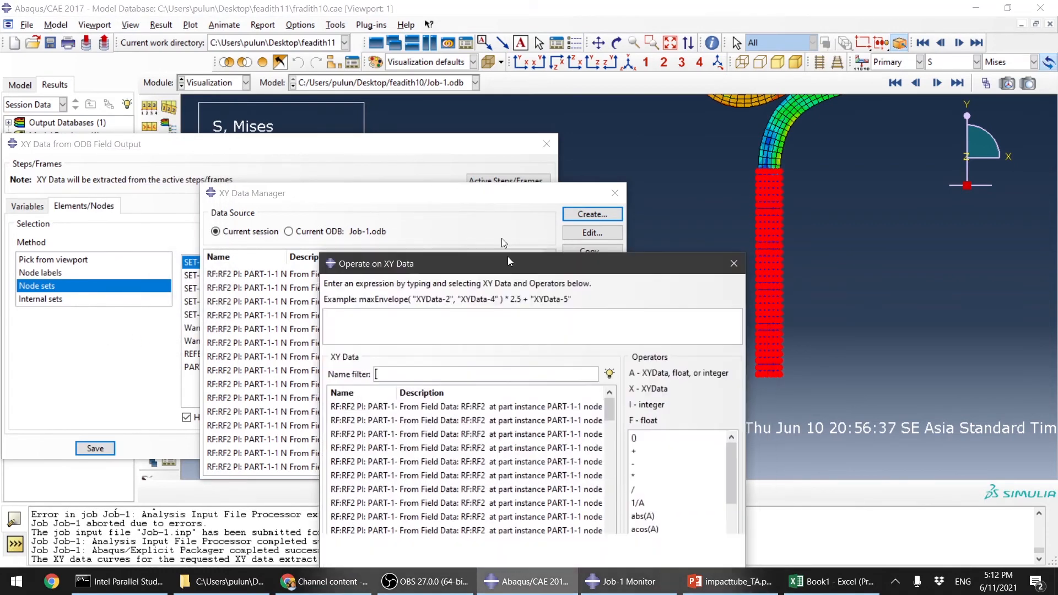
left_click_drag(508, 260, 486, 165)
type("sum((")
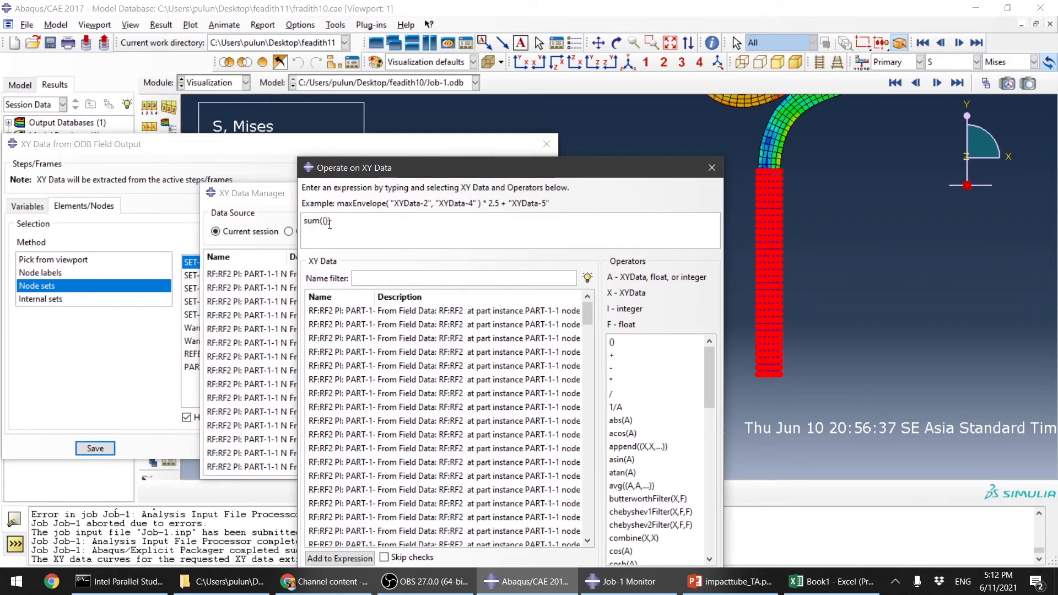
Add all nodal RF2 curves to the sum expression and save the result as XY data under the default name.
left_click(317, 315)
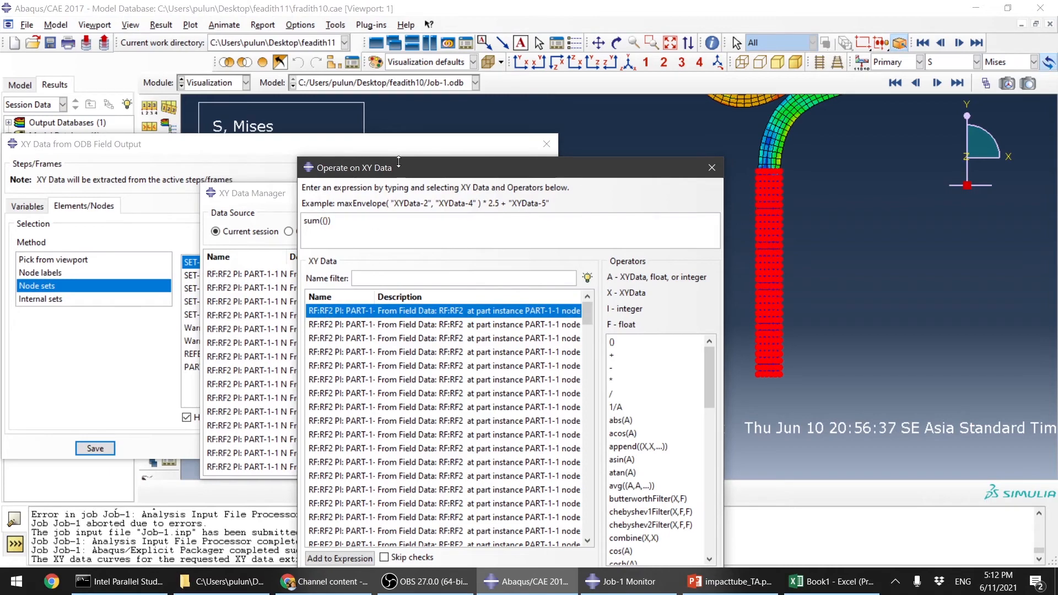
left_click_drag(397, 170, 359, 55)
left_click_drag(548, 201, 549, 410)
left_click(533, 423, "shift")
left_click(301, 442)
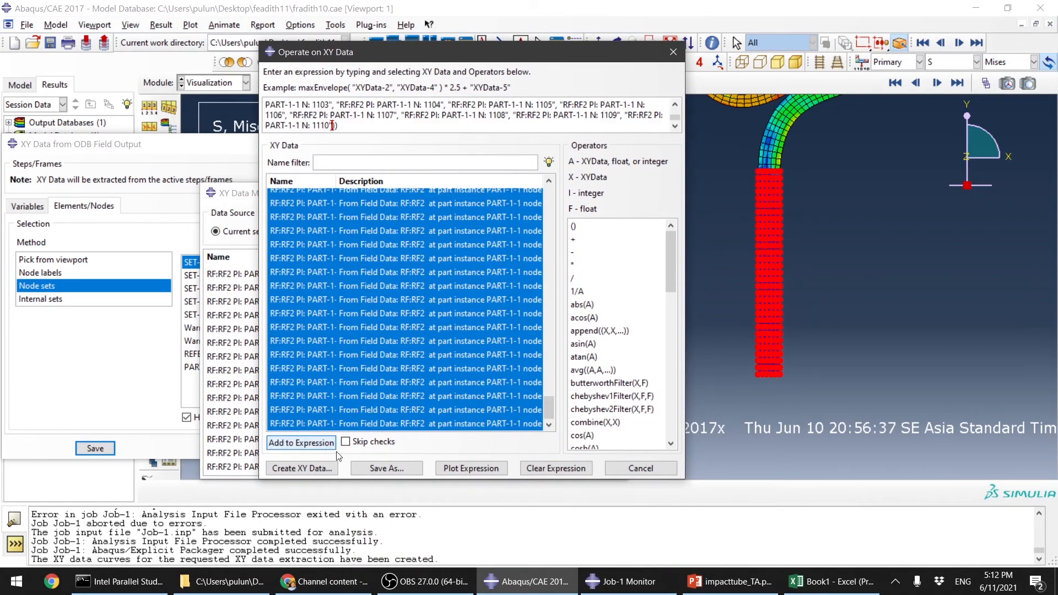
left_click(387, 468)
left_click(422, 306)
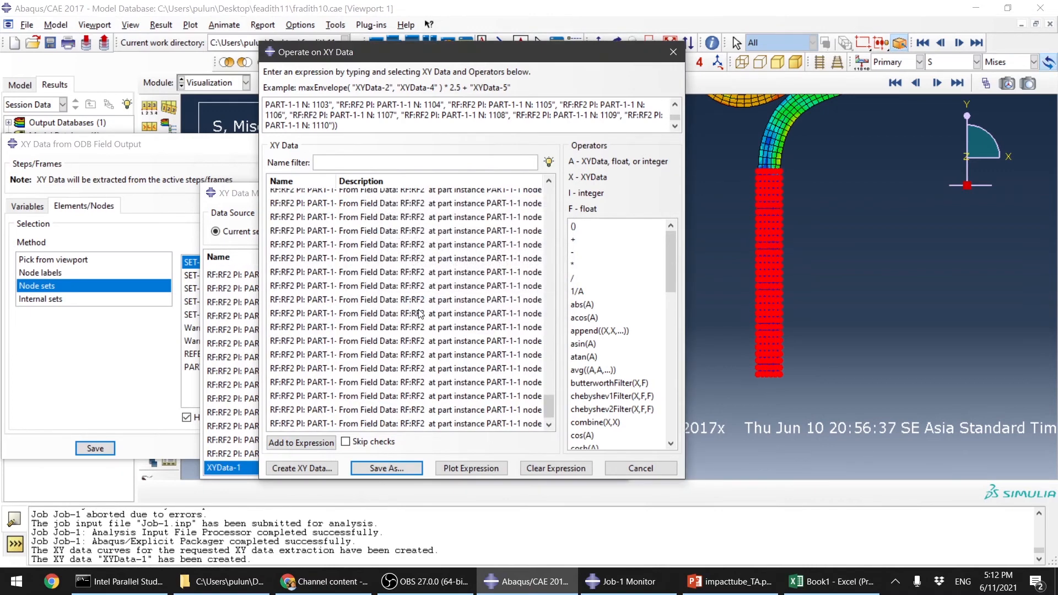
Copy all rows of the summed force curve XYData-1 and paste them into the Excel sheet starting at cell G3.
double_click(234, 469)
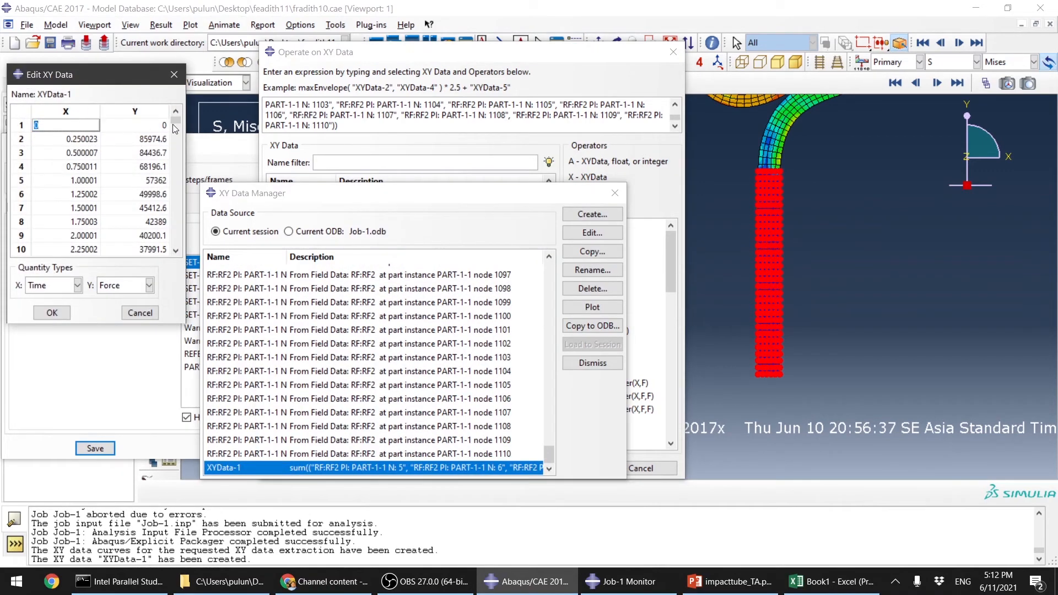
left_click_drag(176, 122, 179, 263)
left_click(160, 250, "shift")
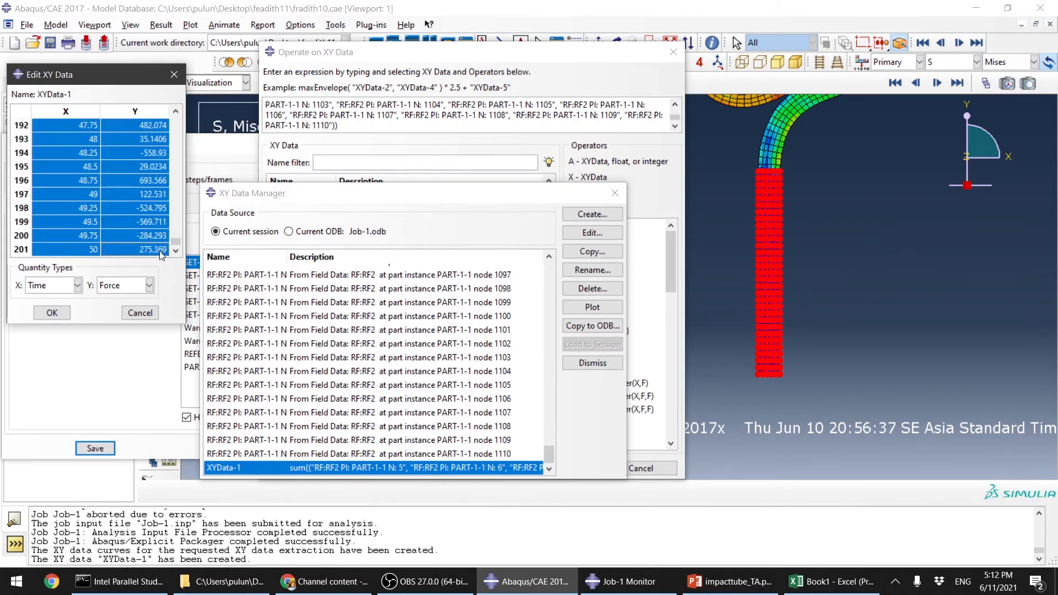
left_click(831, 581)
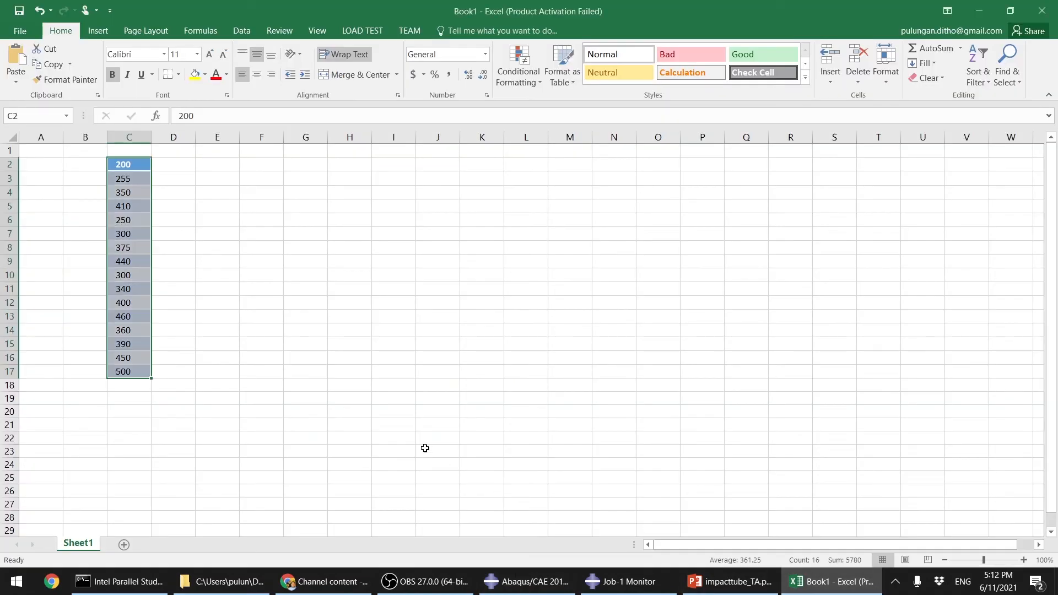
left_click(313, 271)
left_click(304, 181)
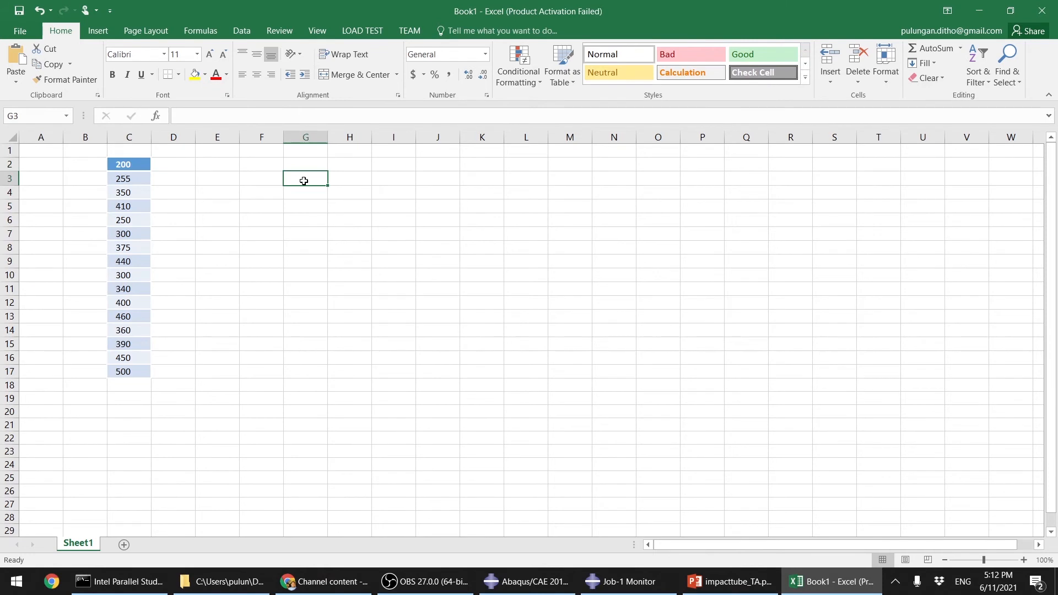
key("ctrl+v")
Label the pasted columns with the headers Time in G2 and "Force - wo strain rate" in H2.
left_click(382, 229)
left_click(308, 171)
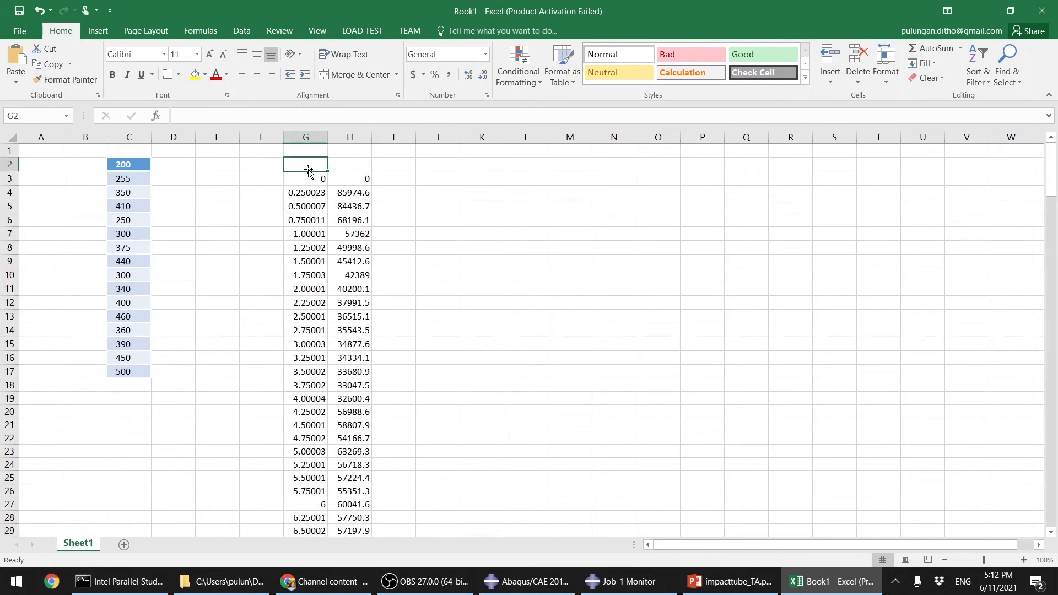
type("Time")
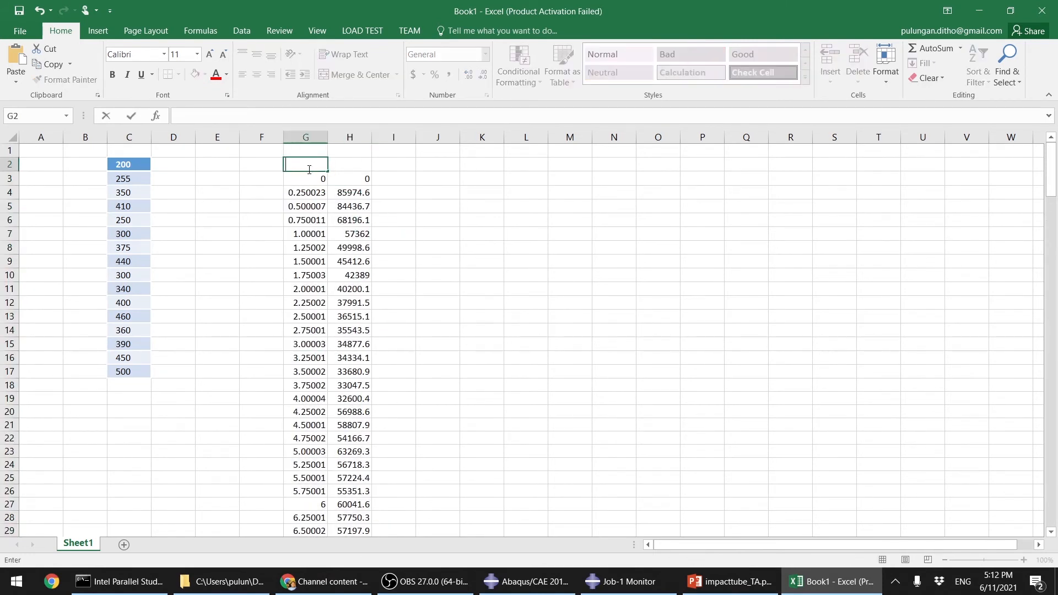
key("Tab")
type("Fo")
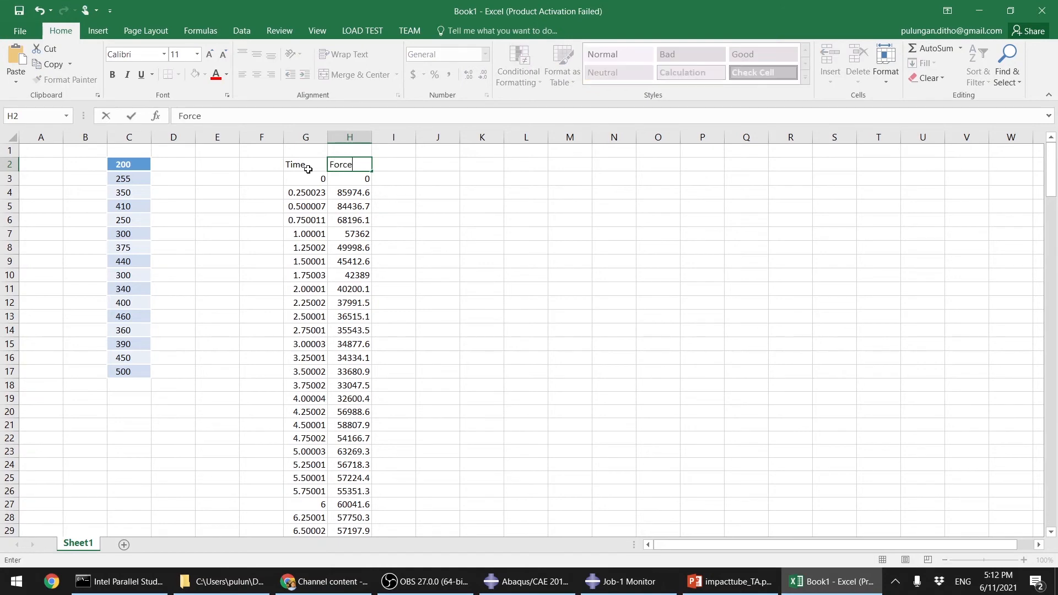
type("rce - wo strain rate")
key("Return")
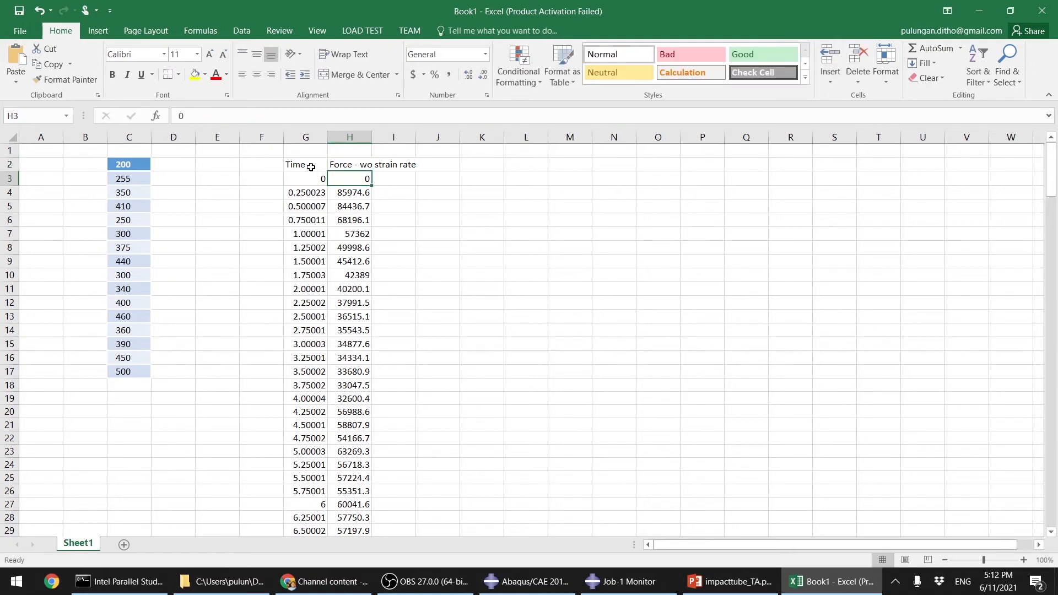
Insert an XY scatter chart with lines and no markers from the complete Time and Force columns, headers included.
left_click(308, 168)
left_click_drag(308, 168, 334, 174)
key("ctrl+shift+Down")
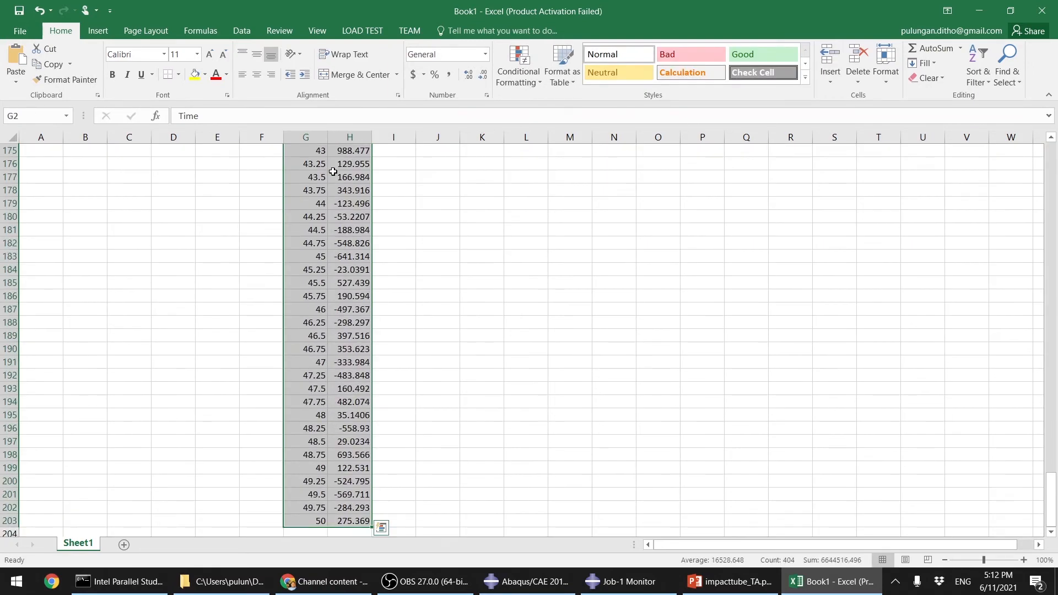
left_click(98, 31)
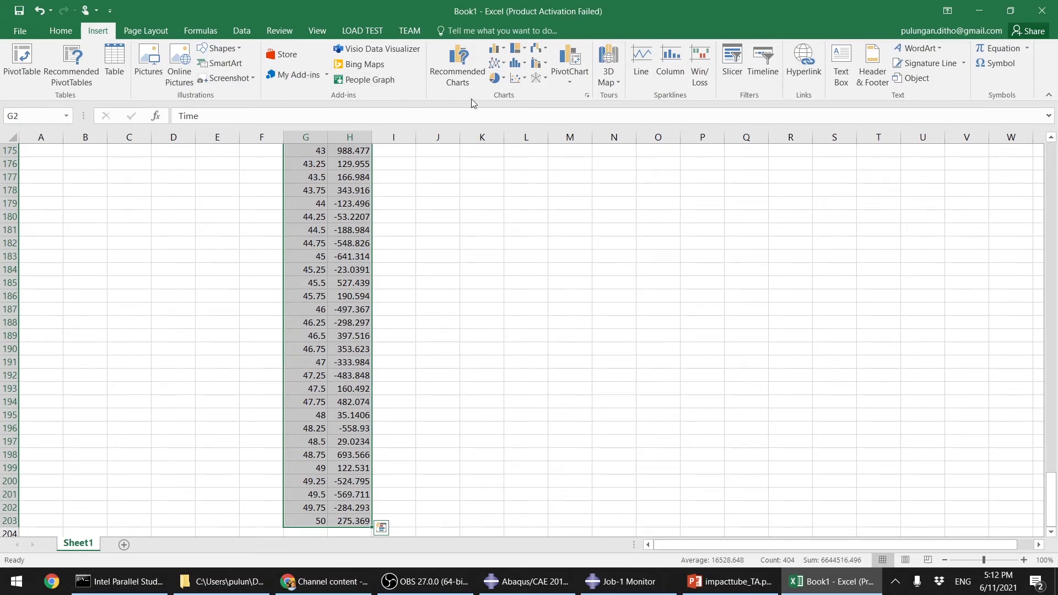
left_click(533, 83)
left_click(570, 159)
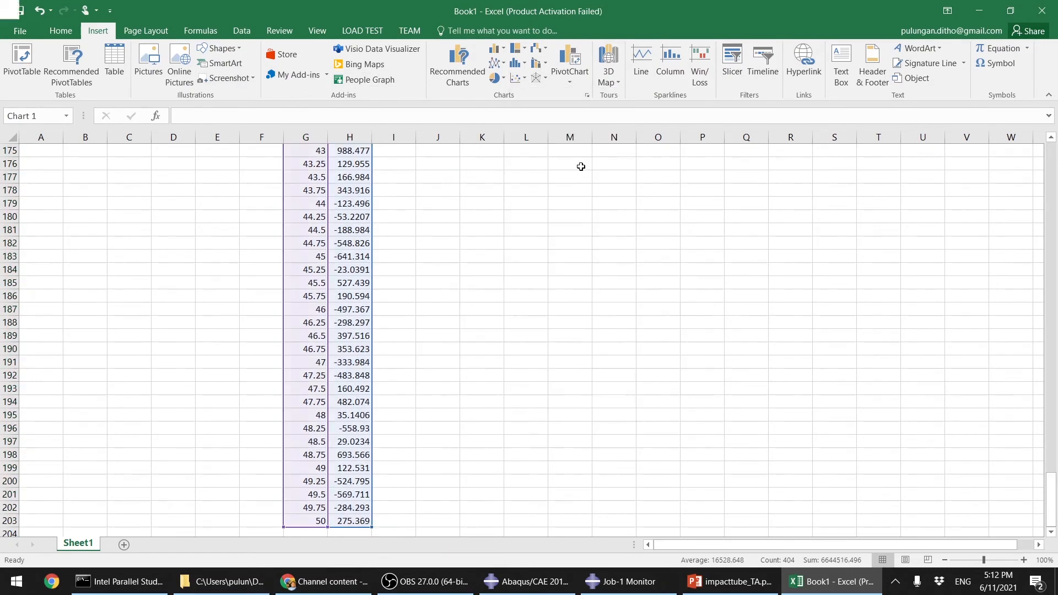
Move the force chart up beside the start of the data, spanning about columns N to U from row 2.
key("Delete")
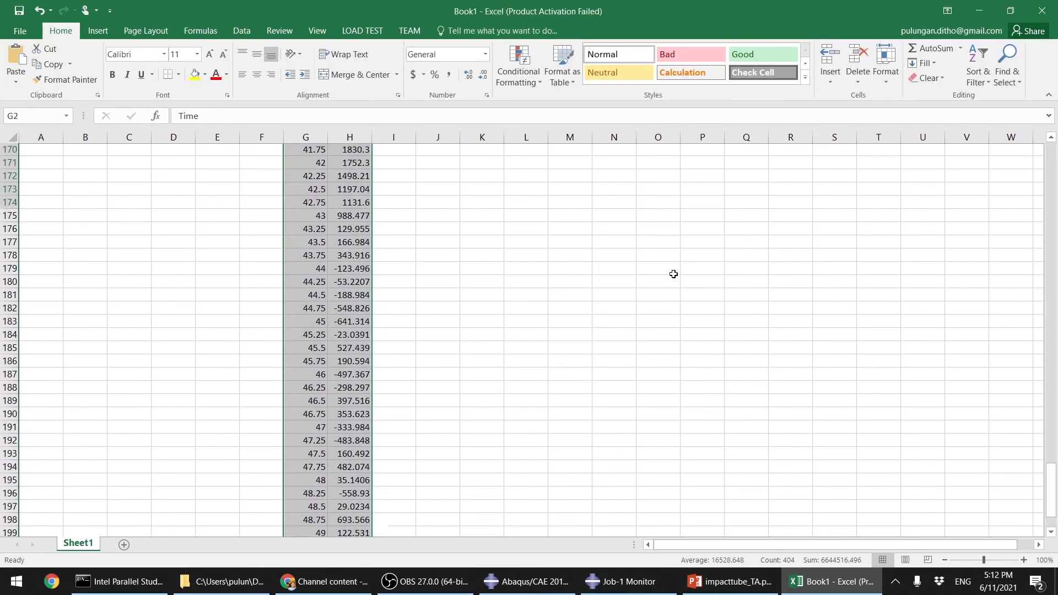
scroll(710, 345, "up", 20)
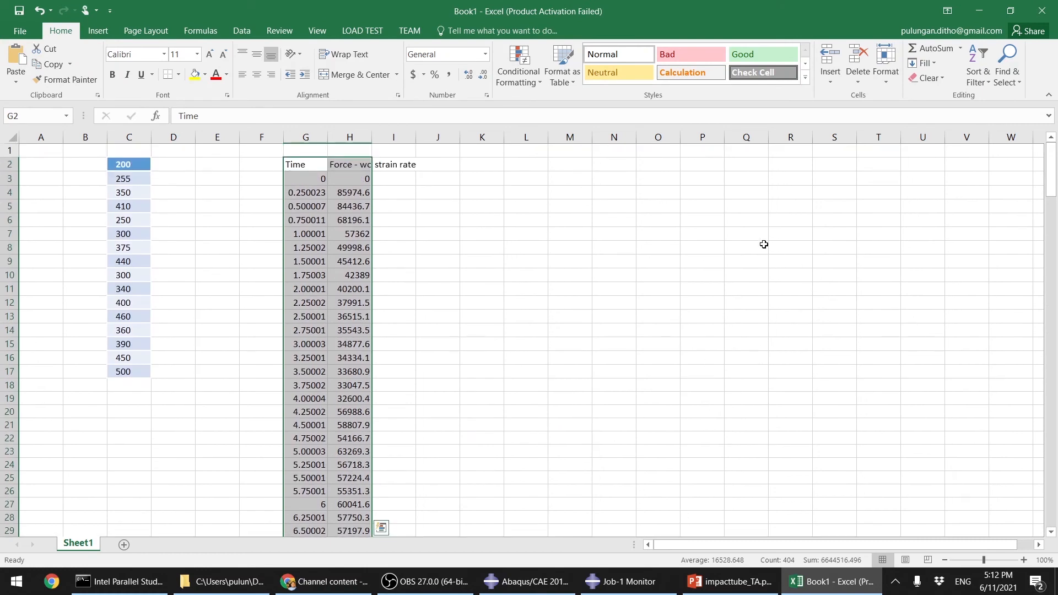
left_click(711, 180)
key("ctrl+z")
left_click_drag(937, 179, 845, 168)
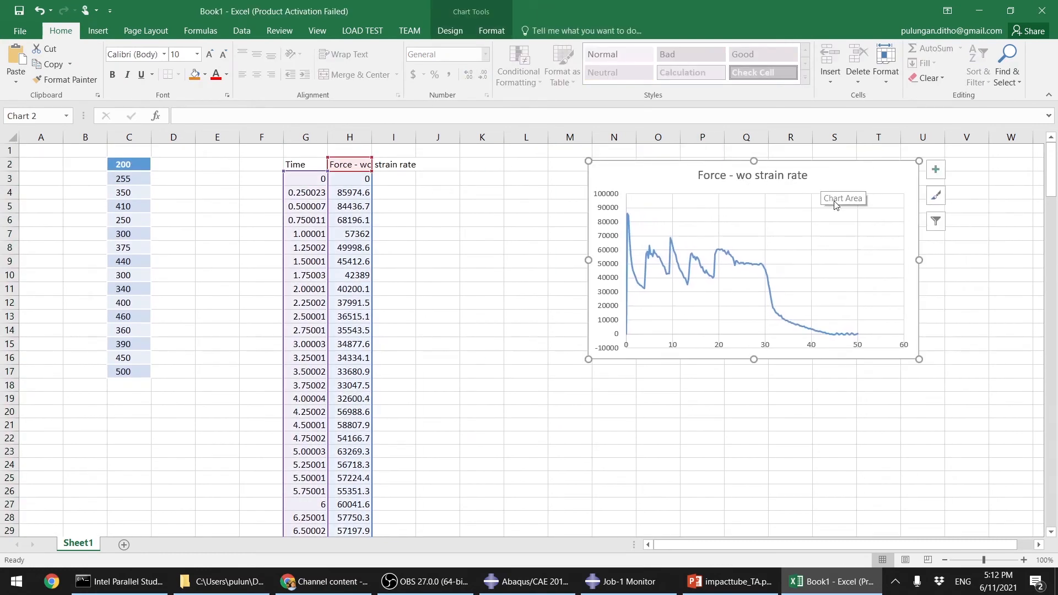
left_click_drag(965, 321, 980, 326)
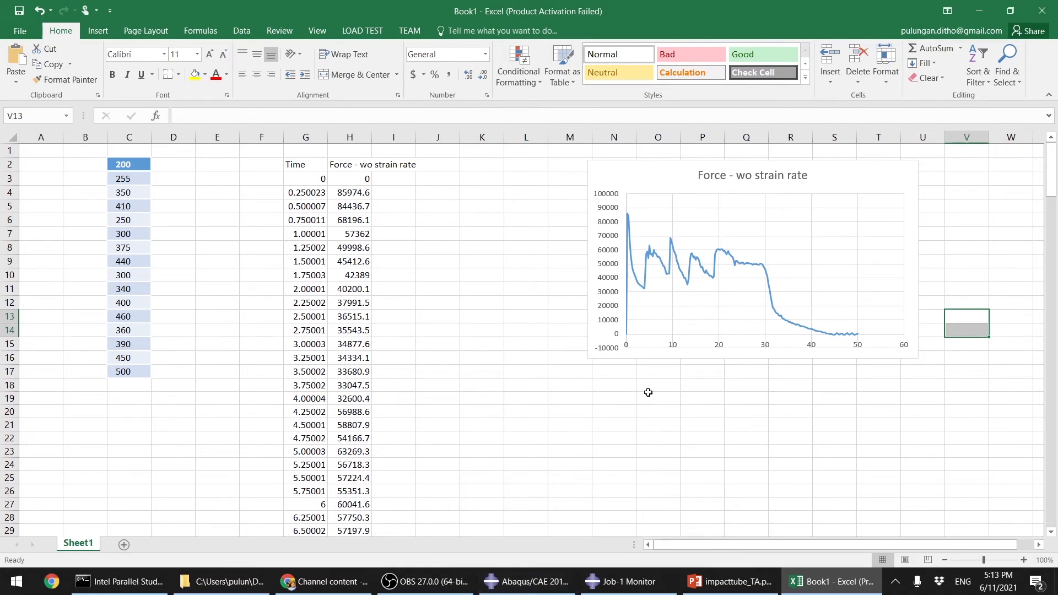
Inspect the peak of the force curve and check Job-1's warnings and output progress in the Abaqus job monitor.
mouse_move(647, 285)
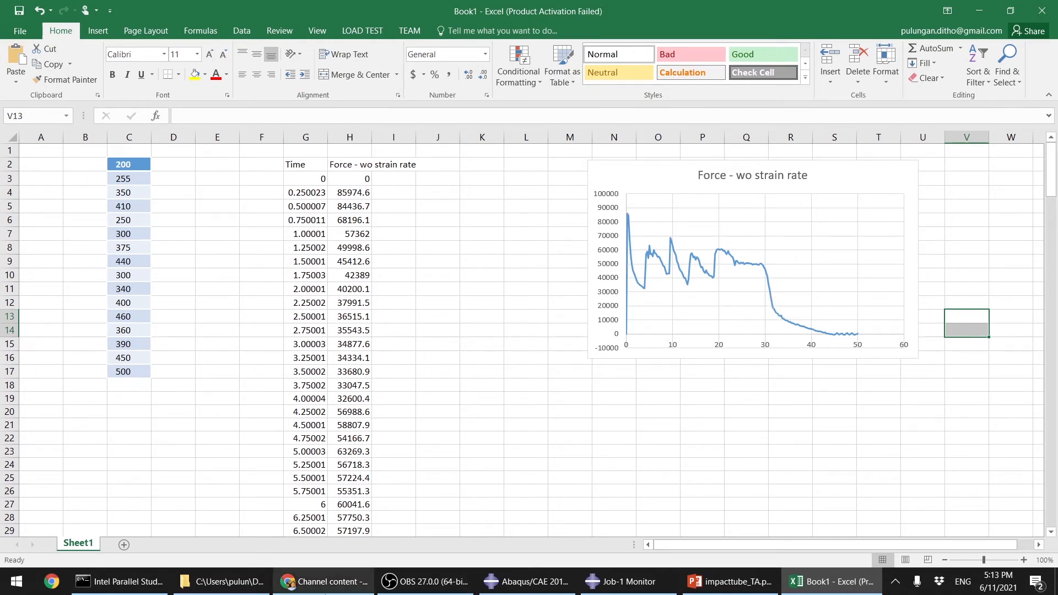
mouse_move(627, 581)
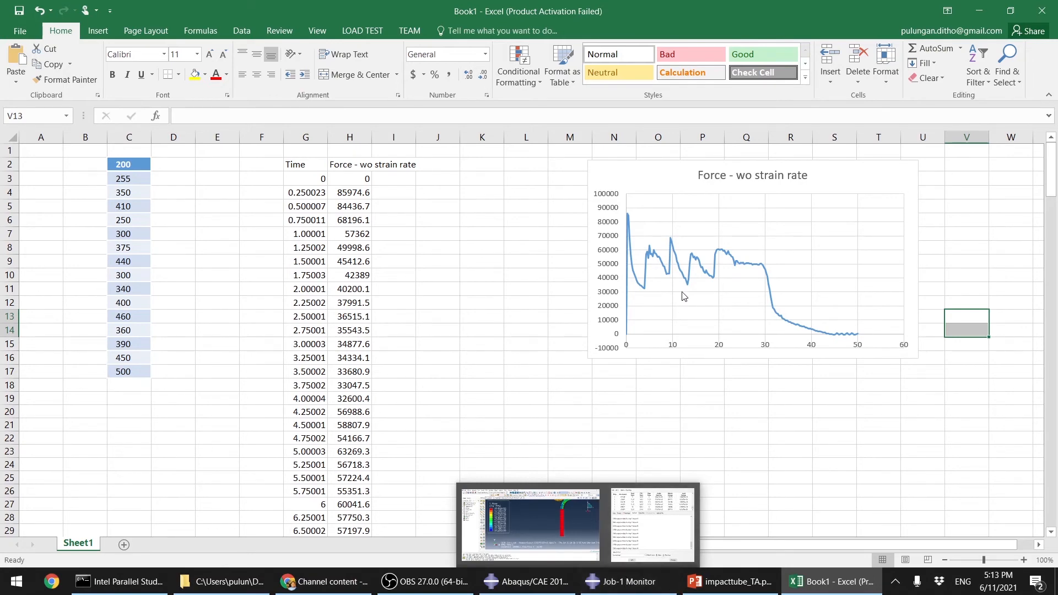
mouse_move(626, 219)
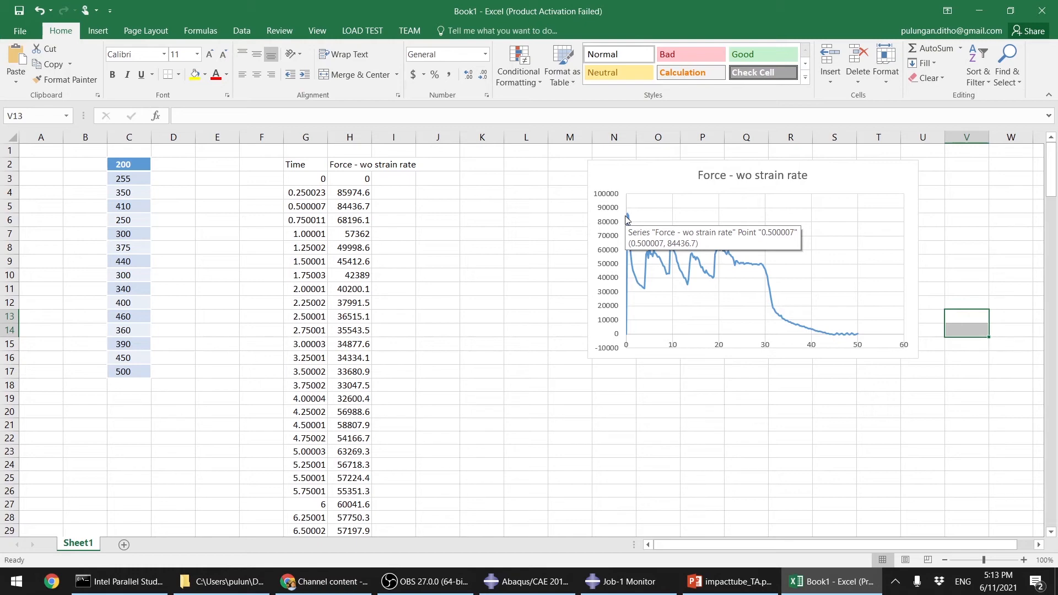
left_click(625, 581)
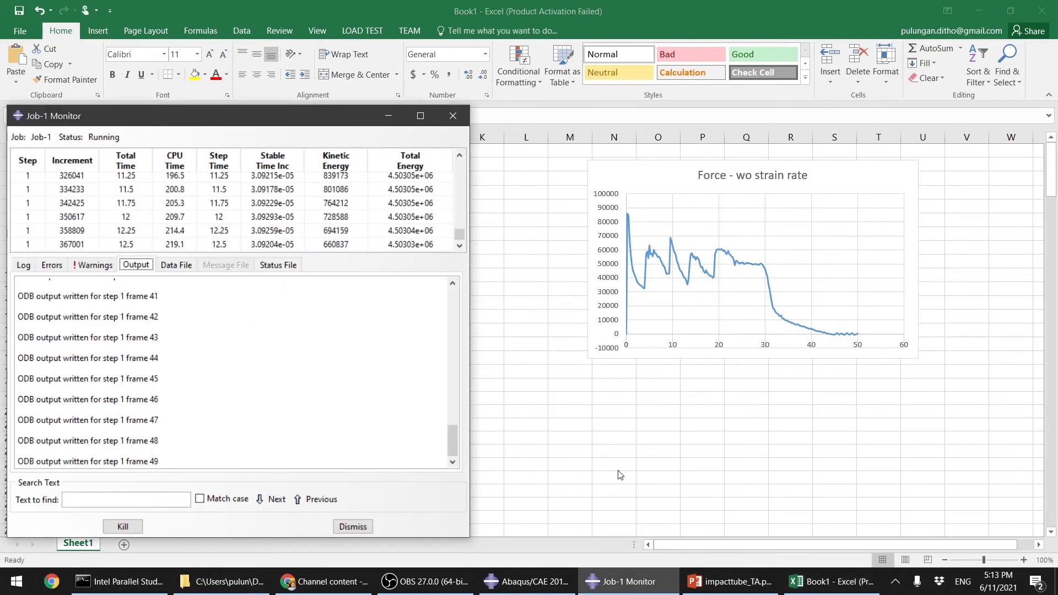
left_click(93, 265)
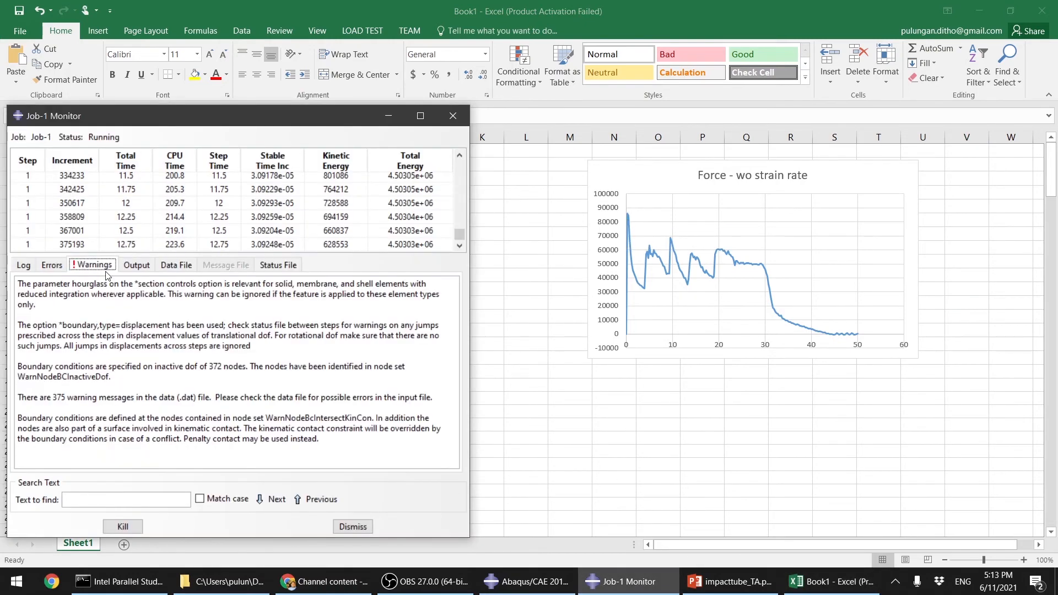
left_click(136, 265)
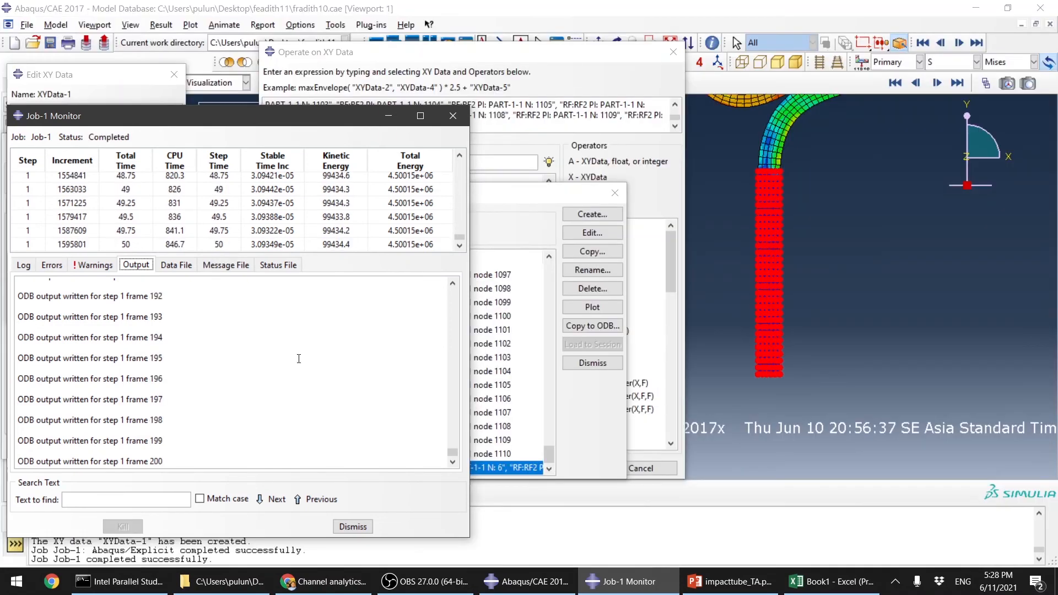
Close the Job-1 monitor and all open XY data dialogs without saving further changes.
left_click(364, 528)
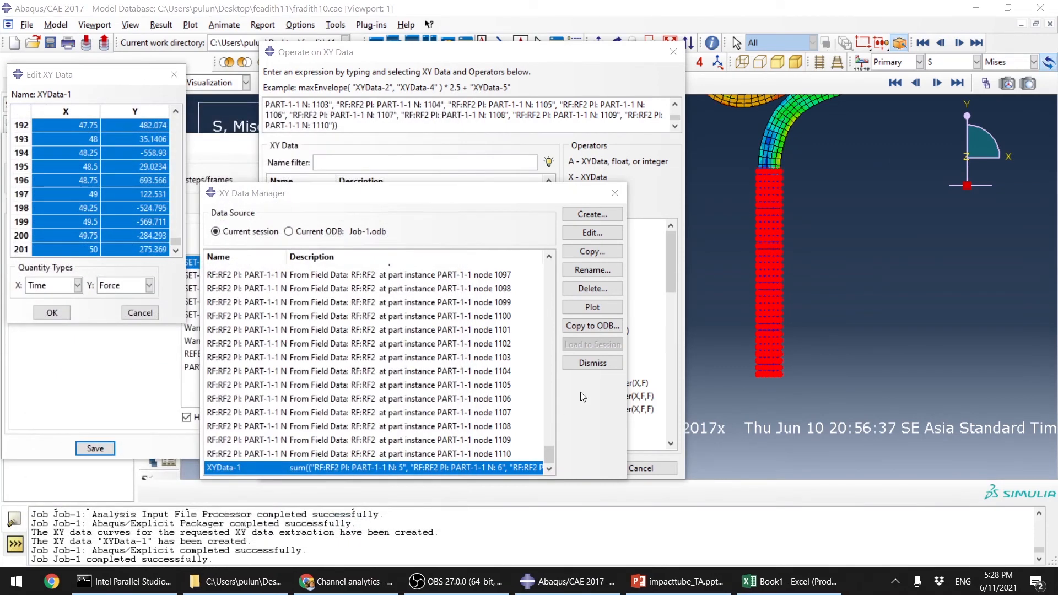
left_click(592, 362)
left_click(140, 312)
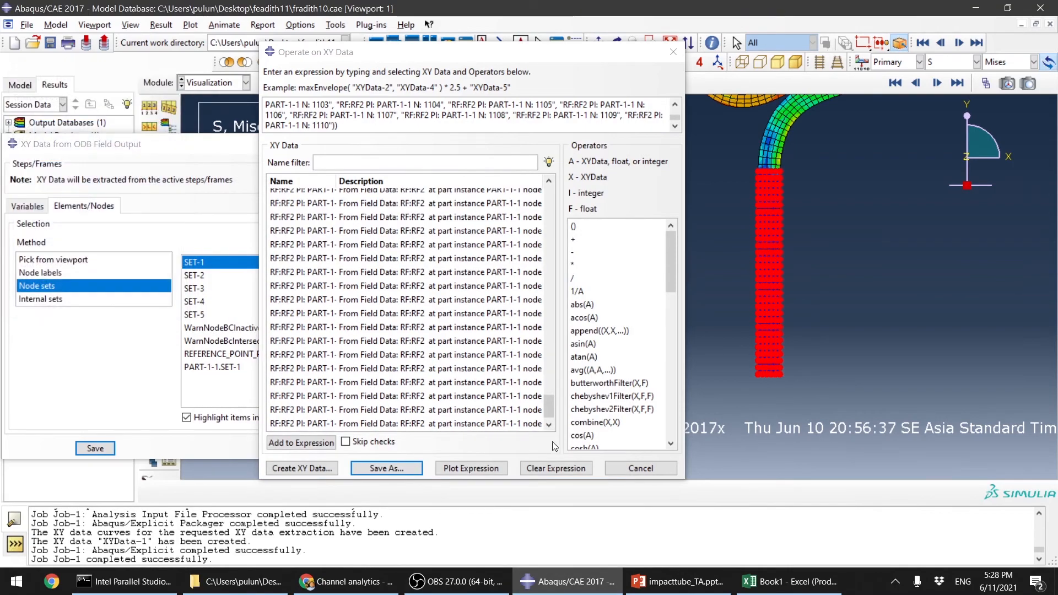
left_click(638, 468)
left_click(548, 145)
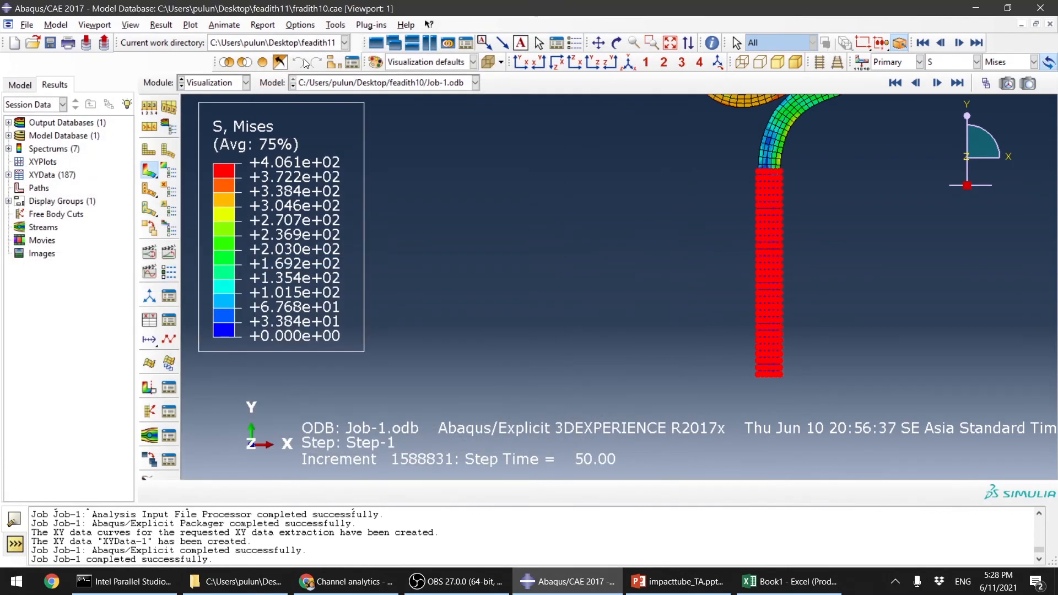
Close the feadith10 Job-1.odb output database and open the results of the completed Job-1 from the Job module.
left_click(30, 26)
left_click(54, 81)
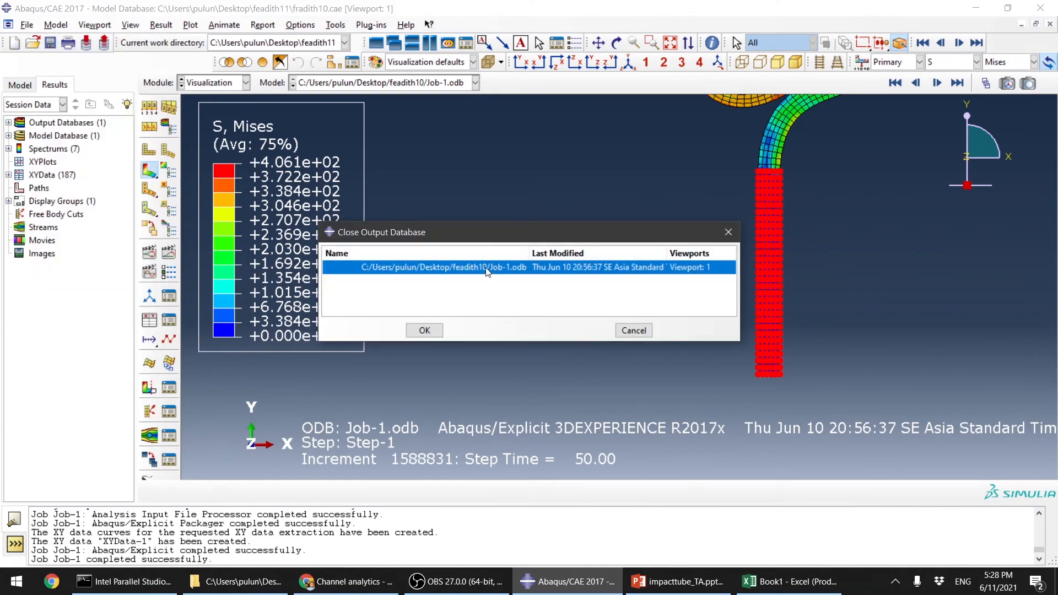
left_click(424, 333)
left_click(245, 83)
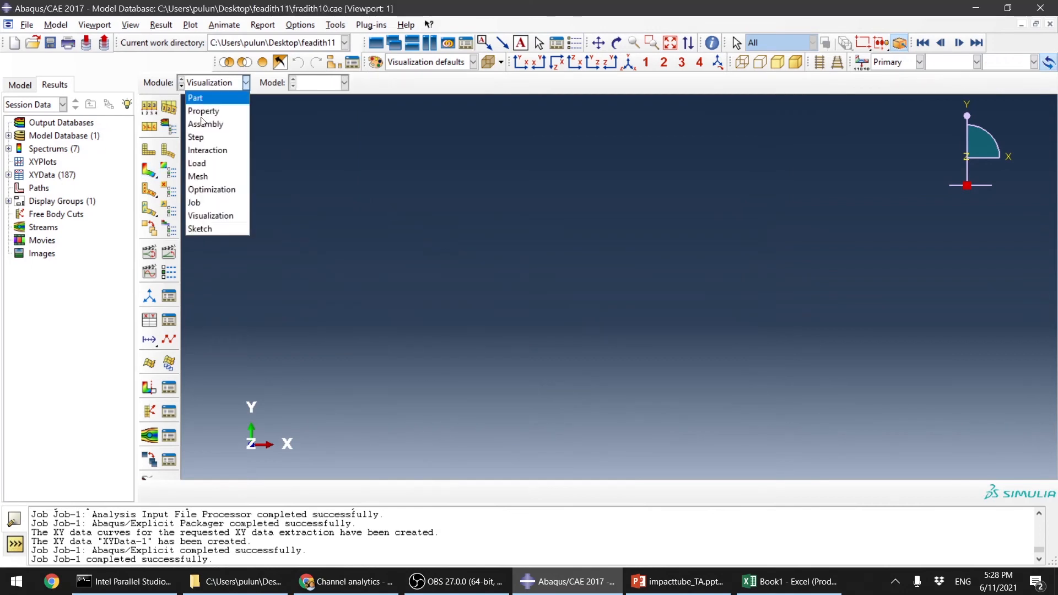
left_click(216, 213)
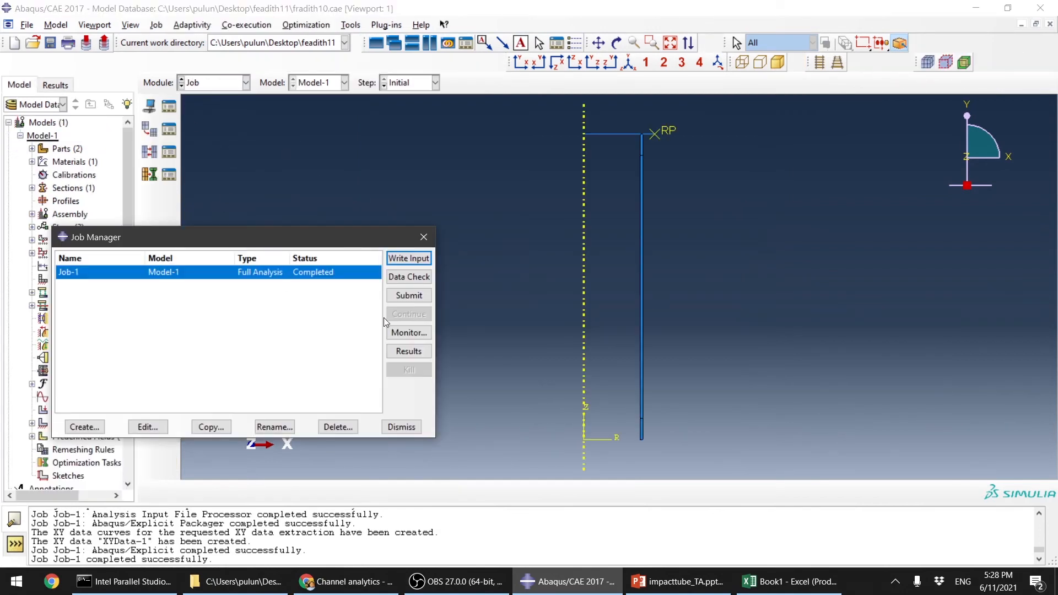
left_click(410, 353)
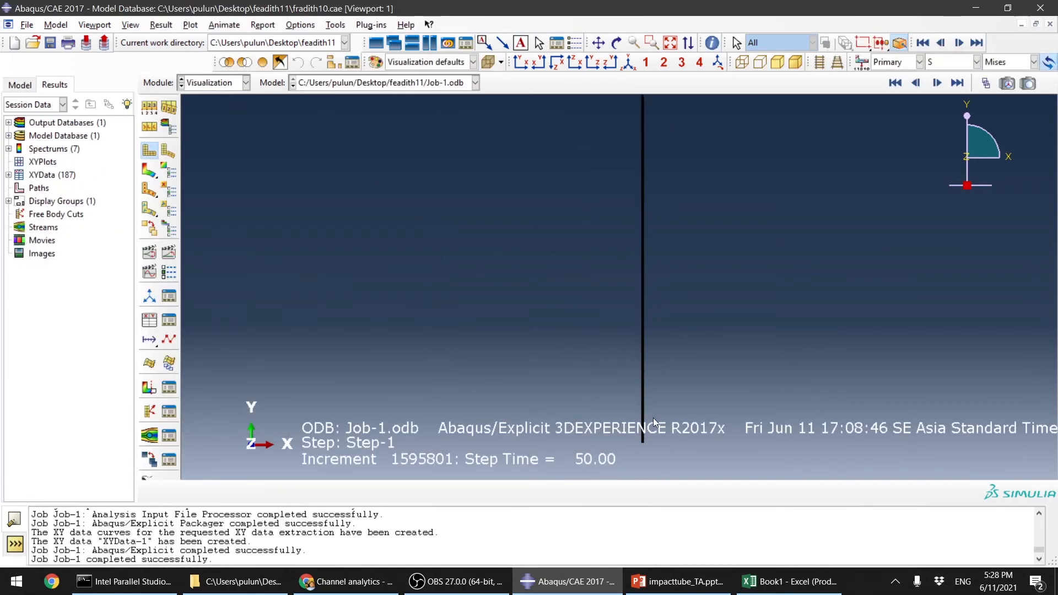
Play and pause the time-history animation of the folding tube, and display Mises stress contours on the deformed shape.
left_click(170, 253)
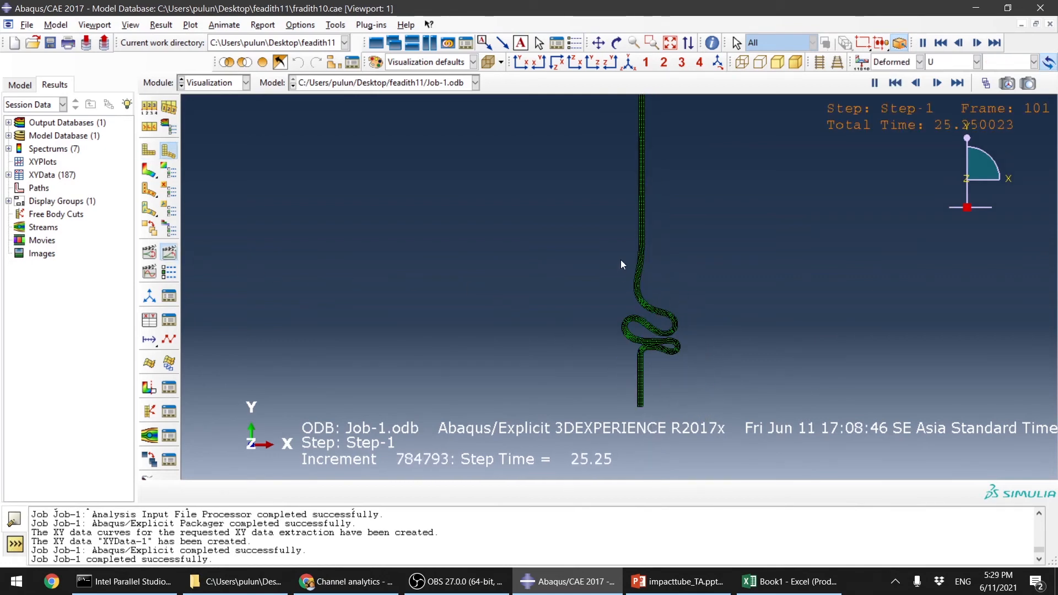
scroll(801, 165, "up", 2)
left_click(874, 83)
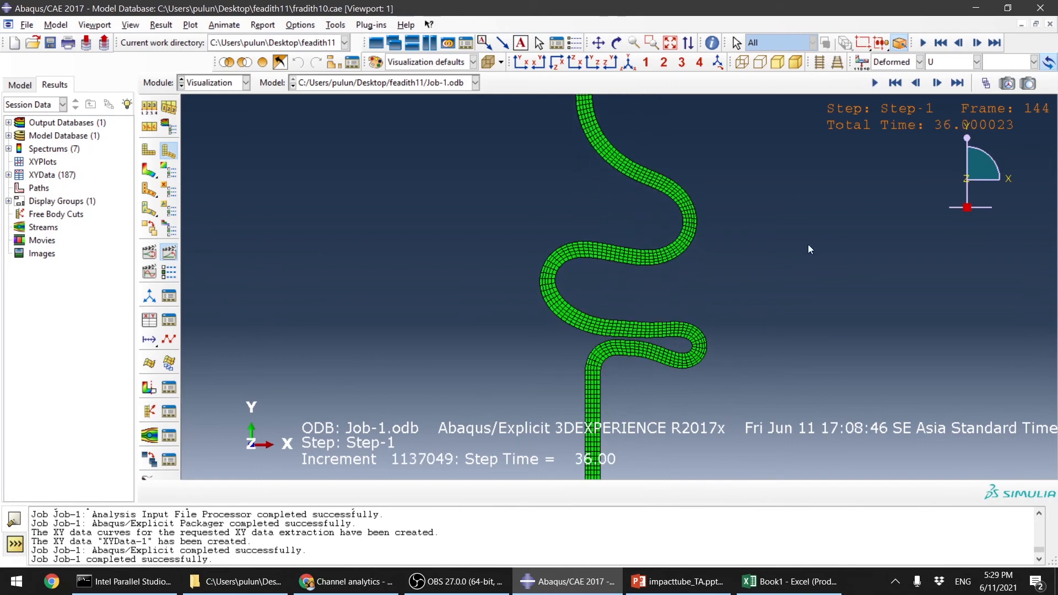
left_click(875, 84)
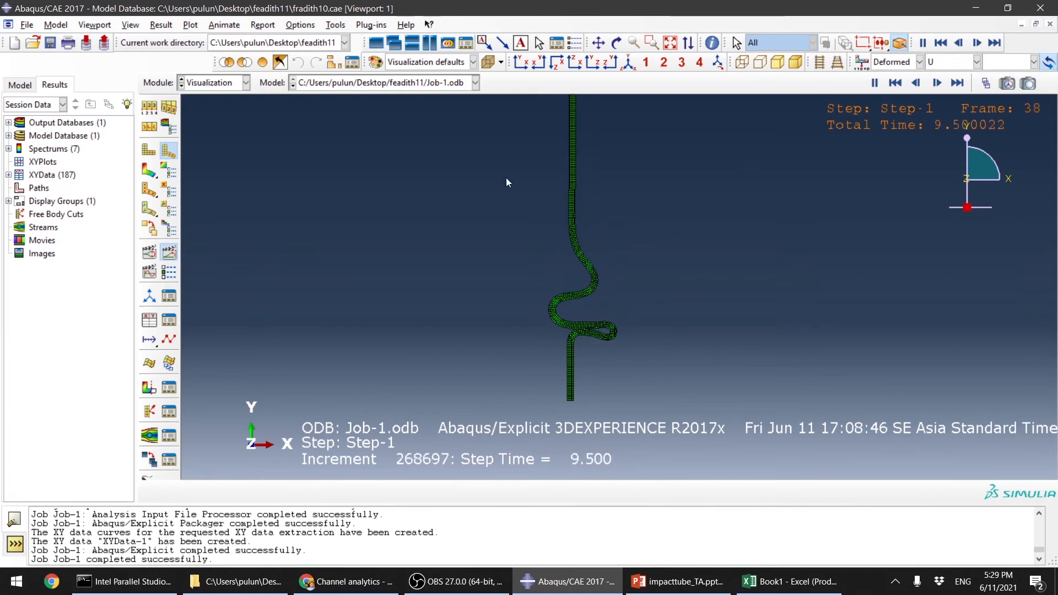
left_click(874, 83)
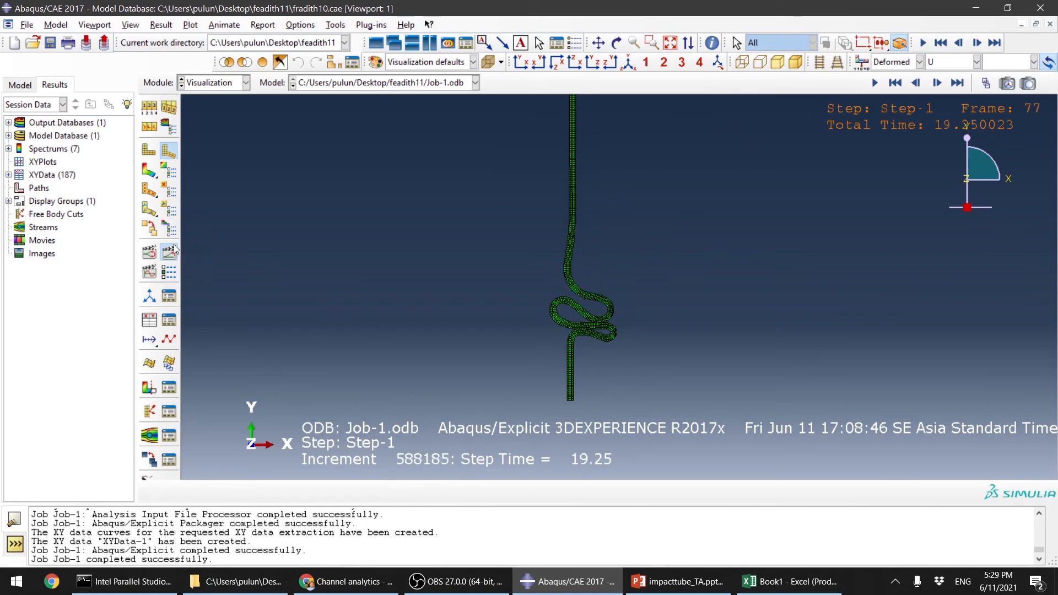
left_click(147, 170)
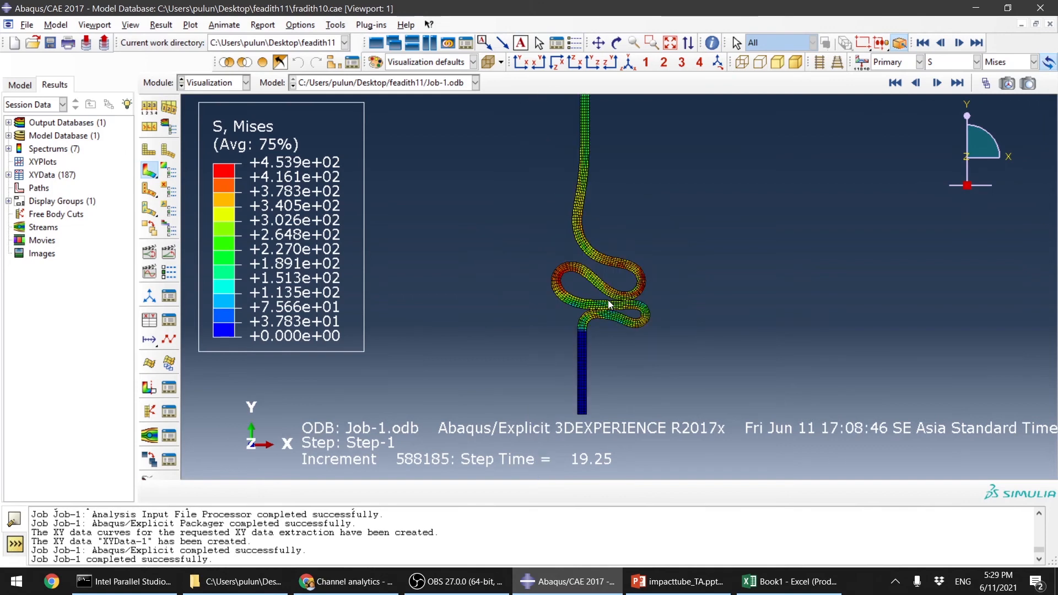
Start creating XY data from ODB field output and show the options for choosing its elements or nodes.
left_click(153, 325)
left_click(142, 214)
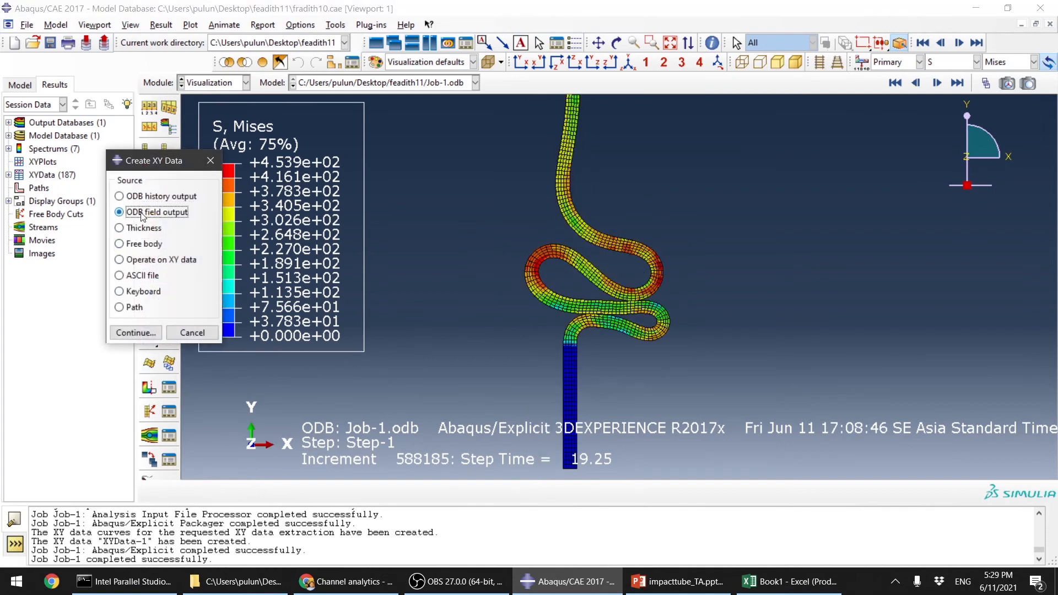
left_click(138, 333)
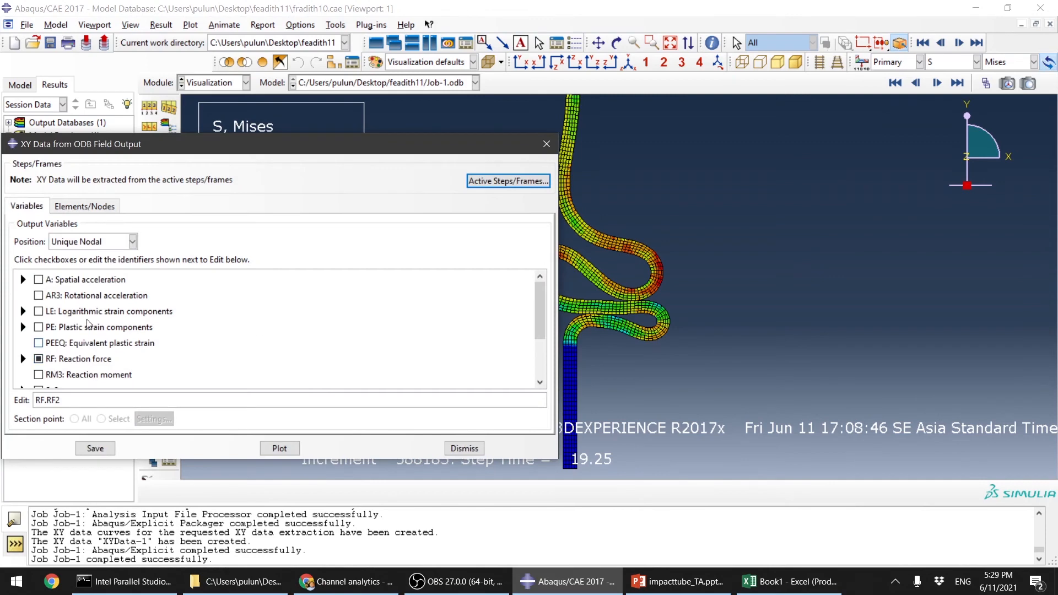
left_click(97, 209)
left_click_drag(118, 145, 459, 161)
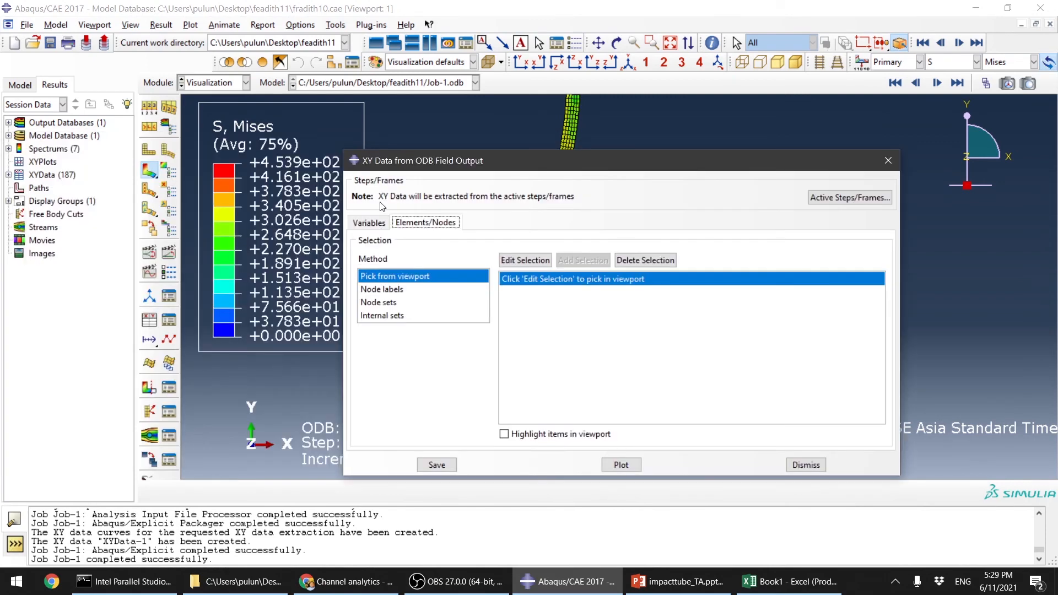
Delete all existing RF2 curves and XYData-1 from the current session's XY data.
left_click(169, 319)
scroll(480, 325, "up", 5)
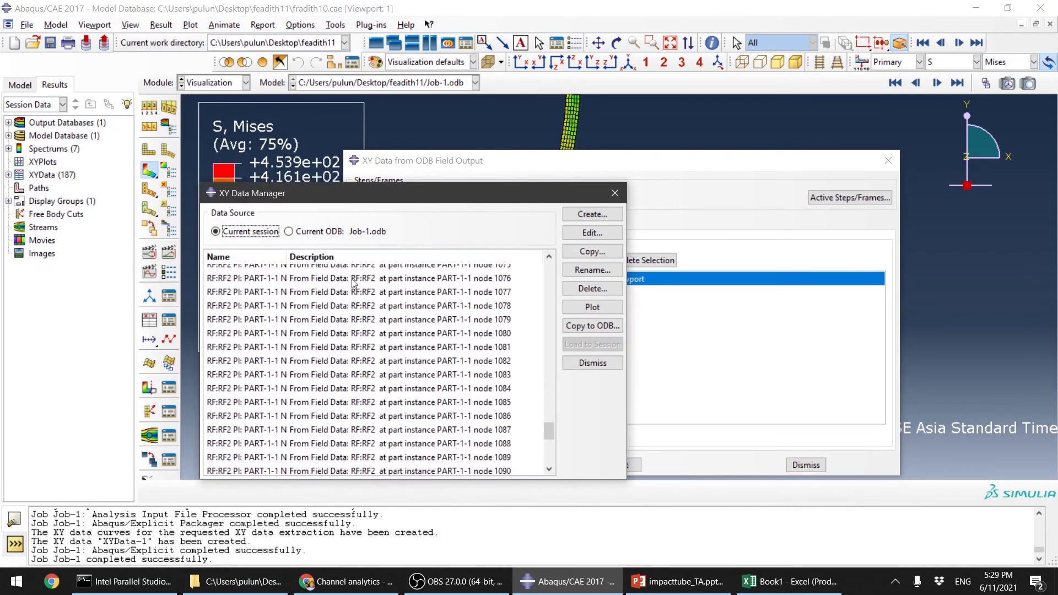
left_click_drag(543, 373, 572, 461)
left_click(509, 275)
left_click(497, 468, "shift")
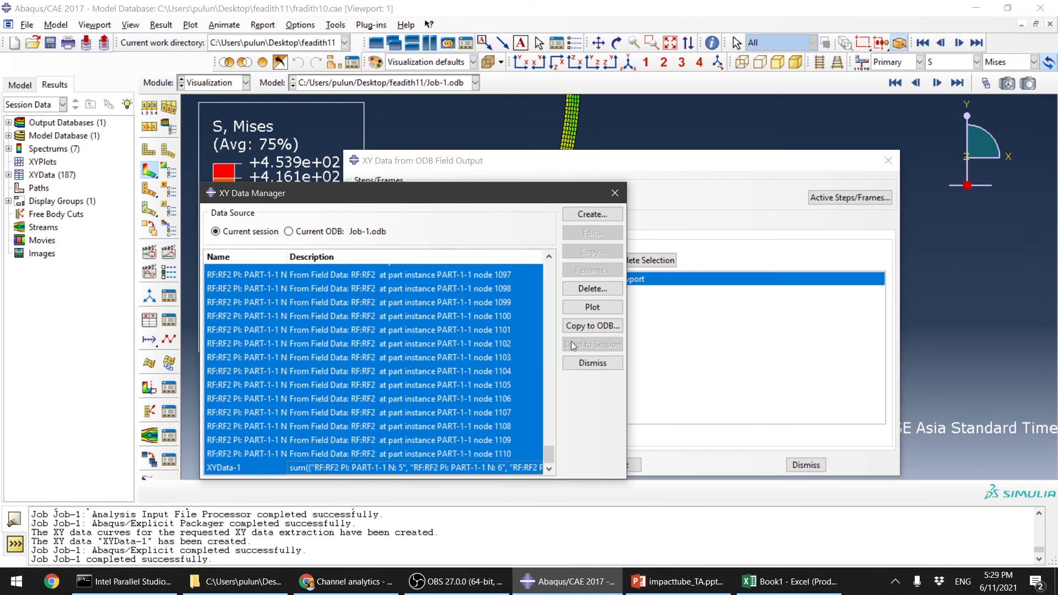
left_click(616, 289)
left_click(492, 306)
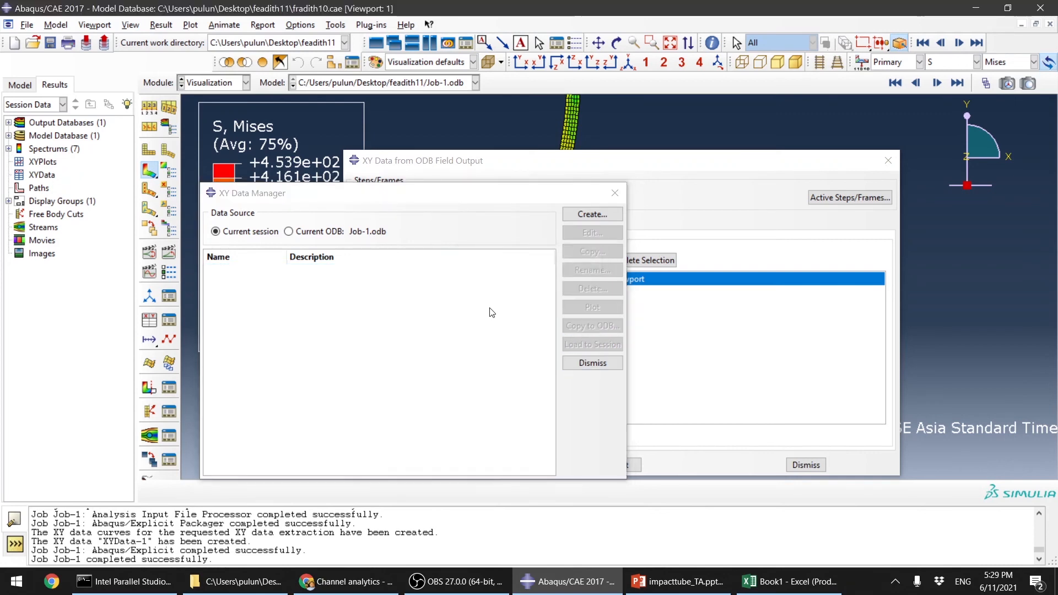
Extract RF2 field output for the node set SET-1, highlighting it in the viewport, and save the curves under default names.
left_click(615, 194)
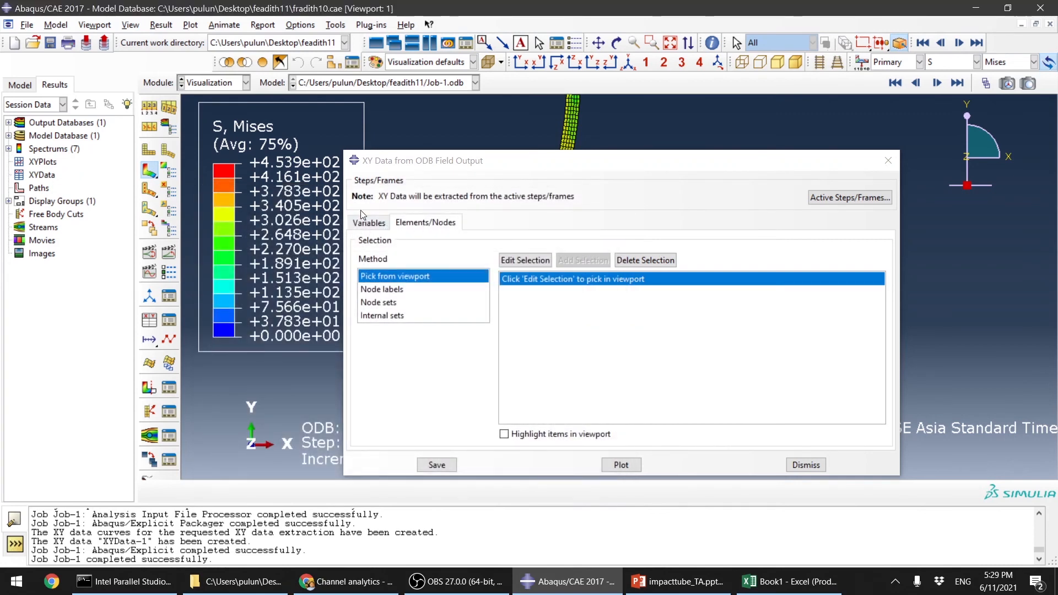
left_click(377, 302)
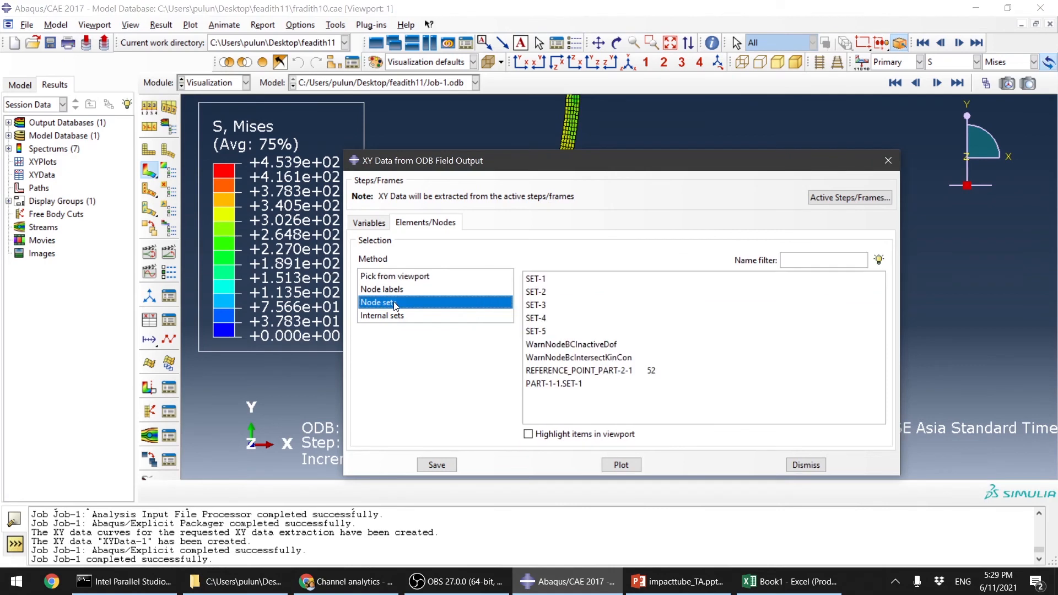
left_click(555, 281)
left_click(528, 434)
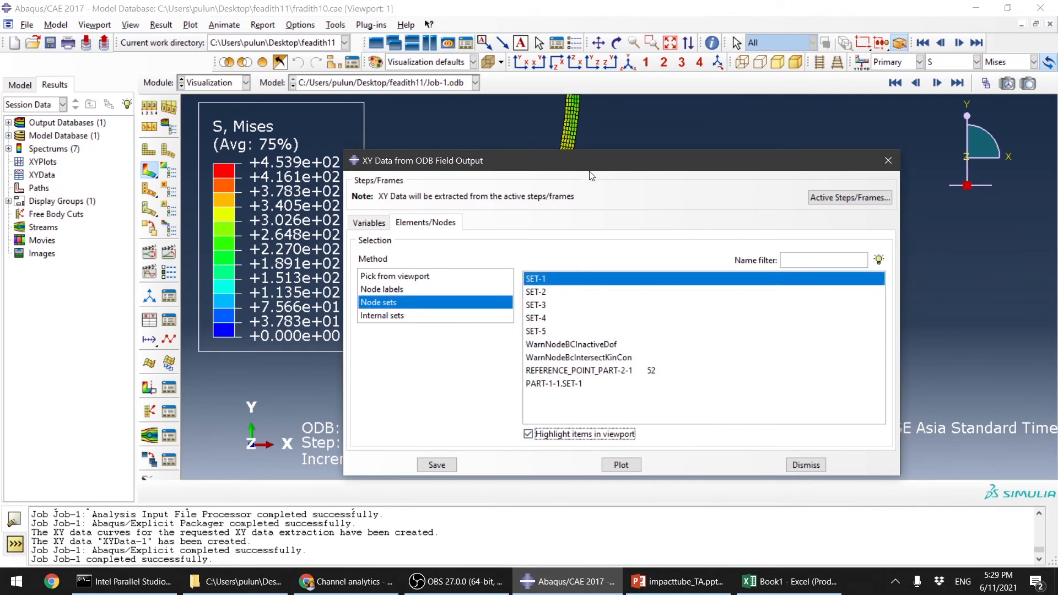
left_click_drag(596, 164, 576, 64)
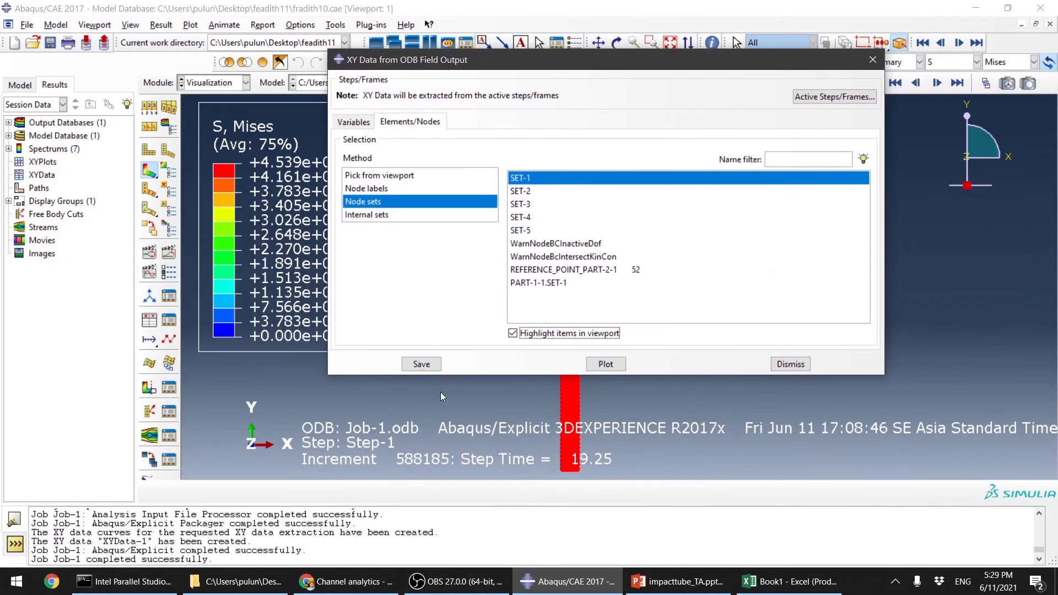
left_click(432, 365)
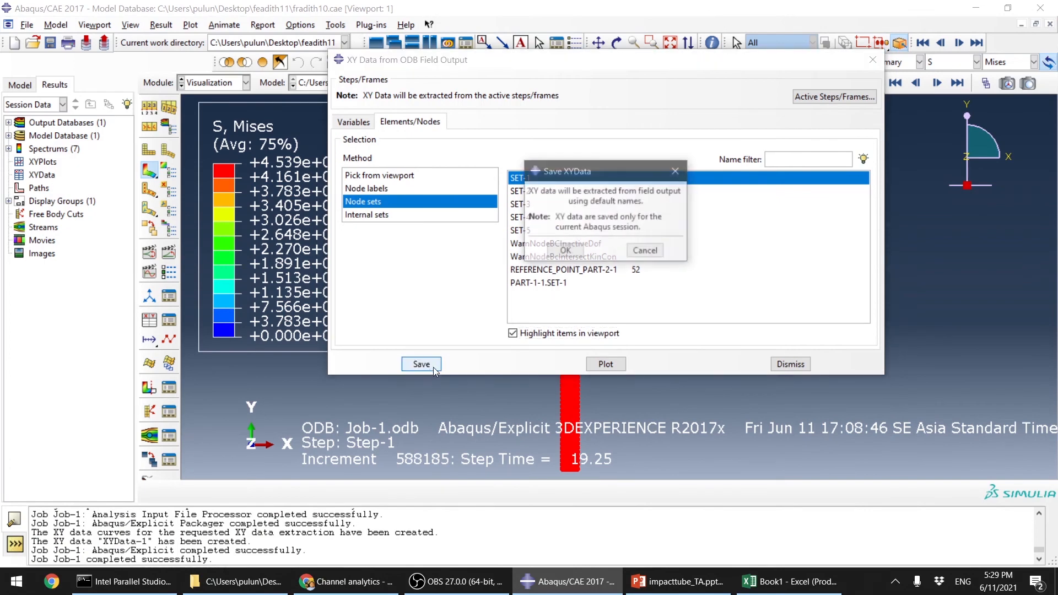
left_click(564, 252)
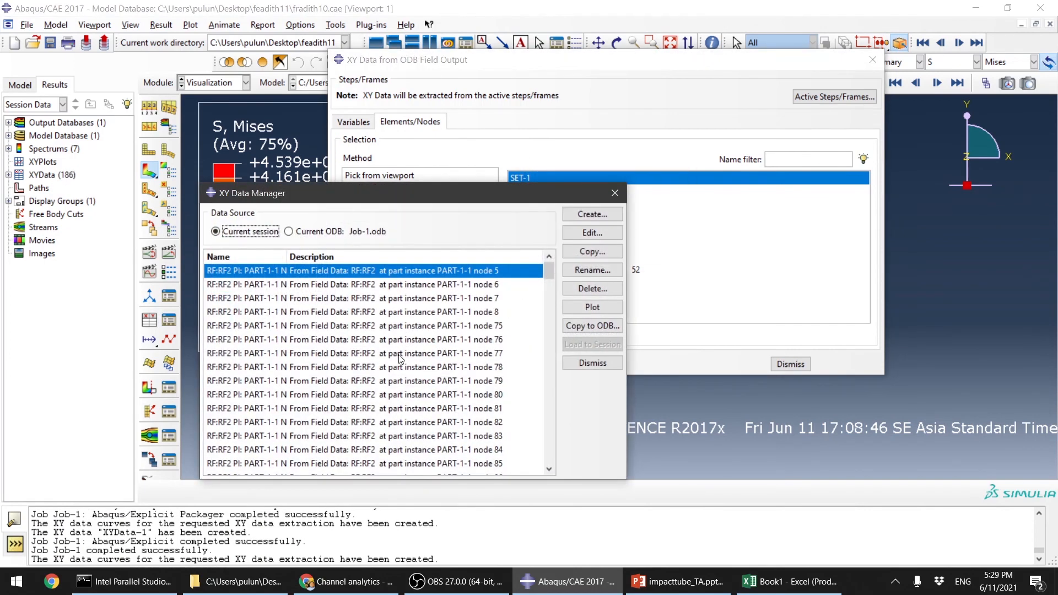
Create new XY data by operating on XY data, starting the expression with the sum((A,A,...)) operator.
left_click_drag(550, 267, 532, 238)
left_click(570, 217)
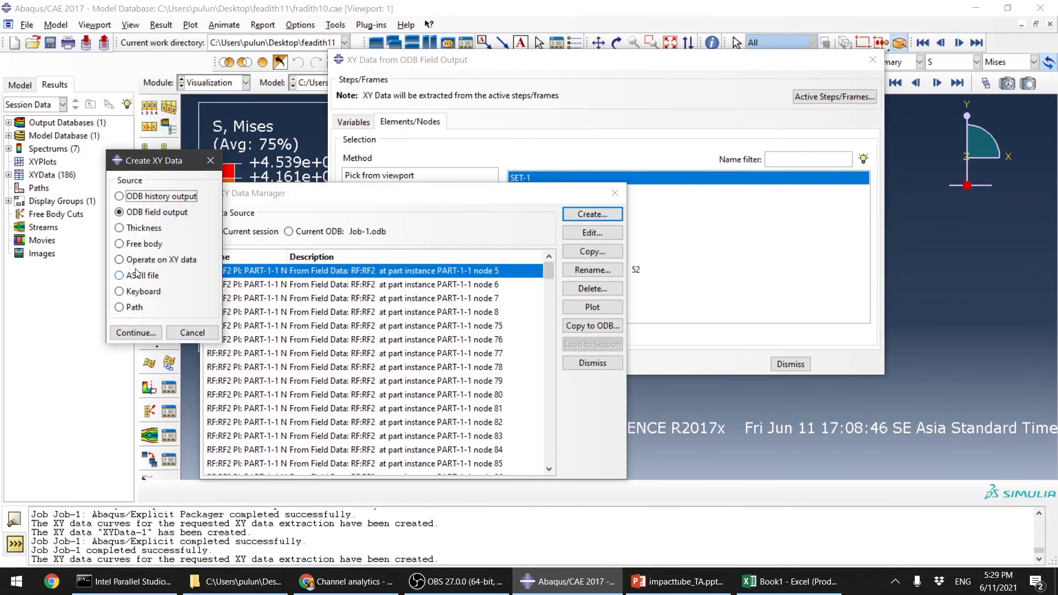
left_click(148, 261)
left_click(135, 333)
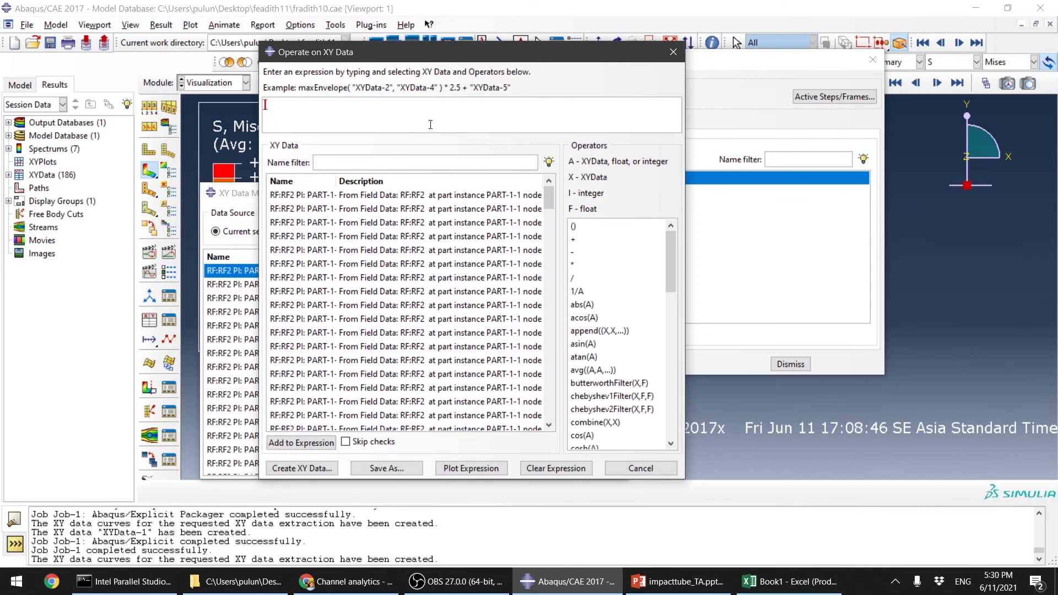
left_click_drag(673, 271, 632, 432)
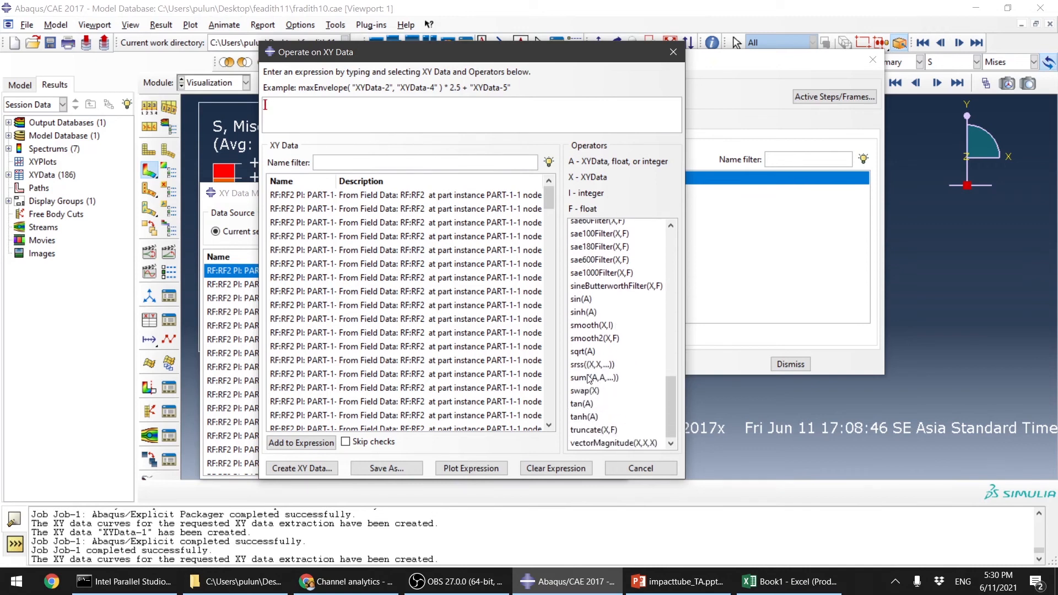
left_click(590, 379)
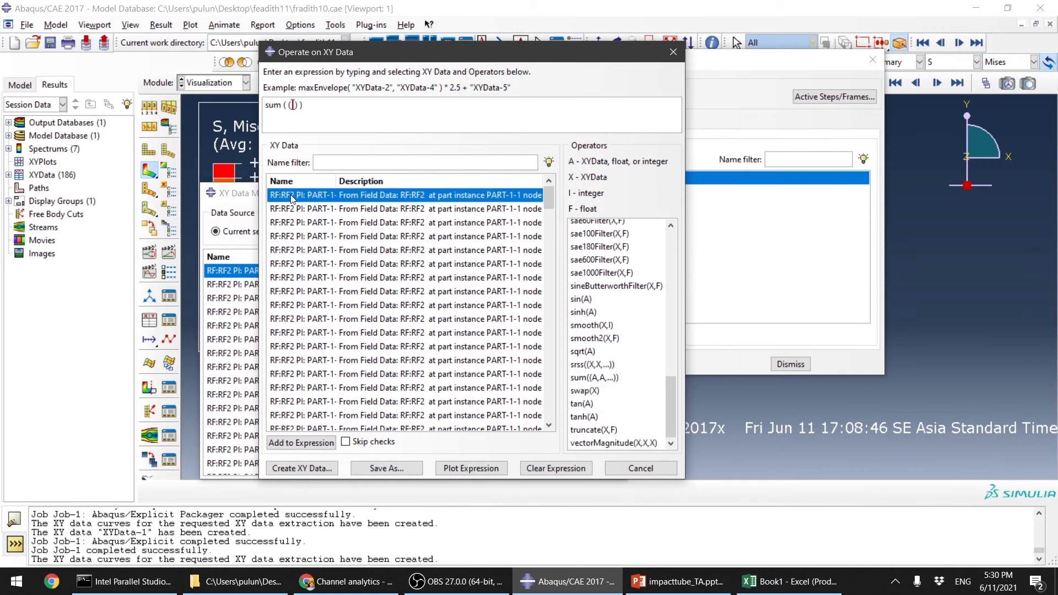
Add all RF2 node curves to the sum expression and save the resulting curve under the default name.
left_click_drag(548, 202, 563, 421)
left_click(515, 423, "shift")
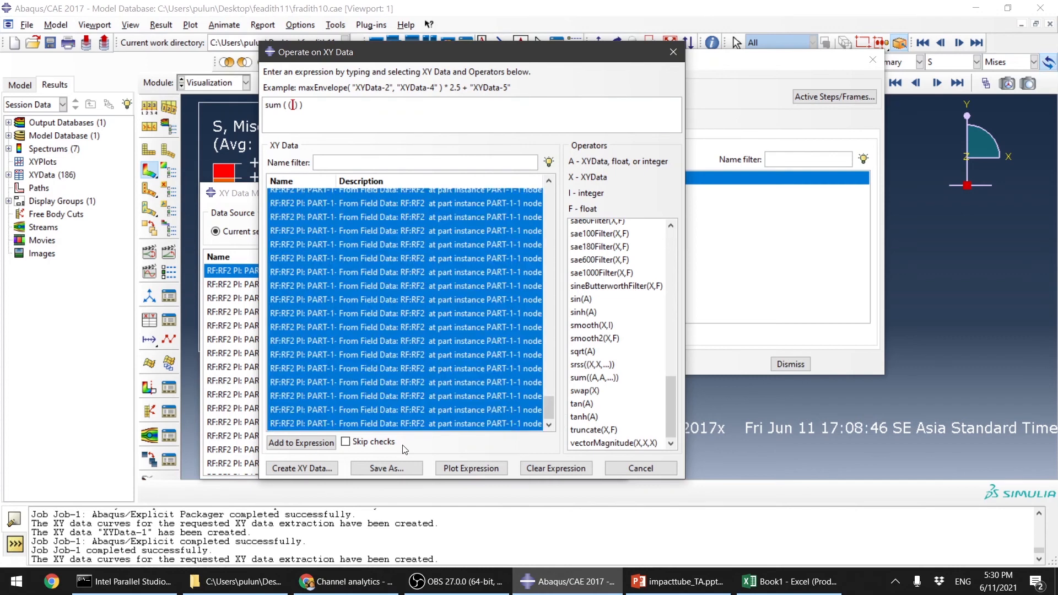
left_click(301, 443)
left_click(381, 469)
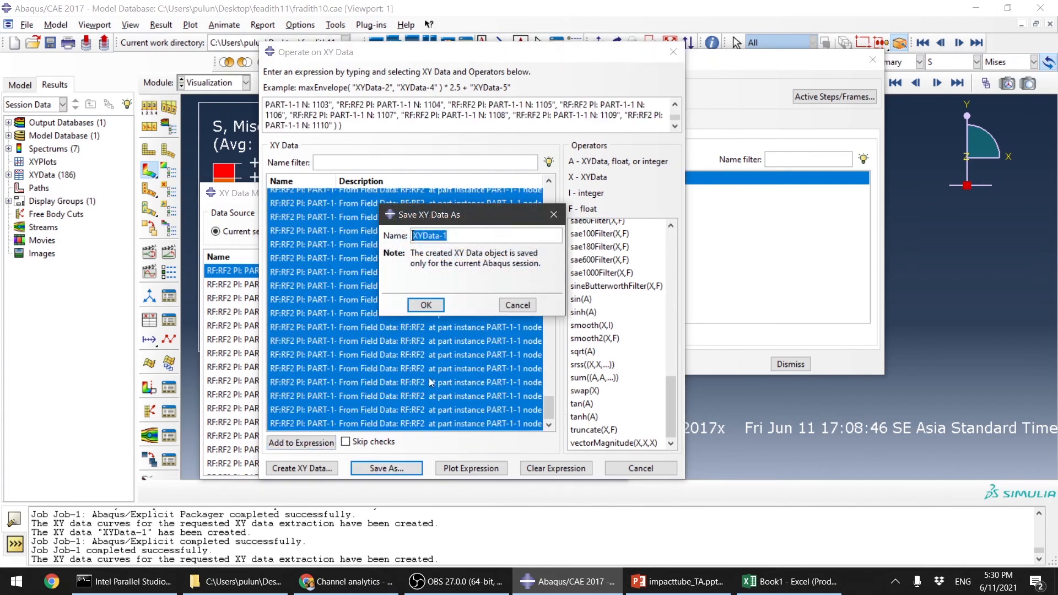
left_click(433, 308)
Open the summed force curve XYData-1 for editing and copy all its time and force rows.
left_click(243, 439)
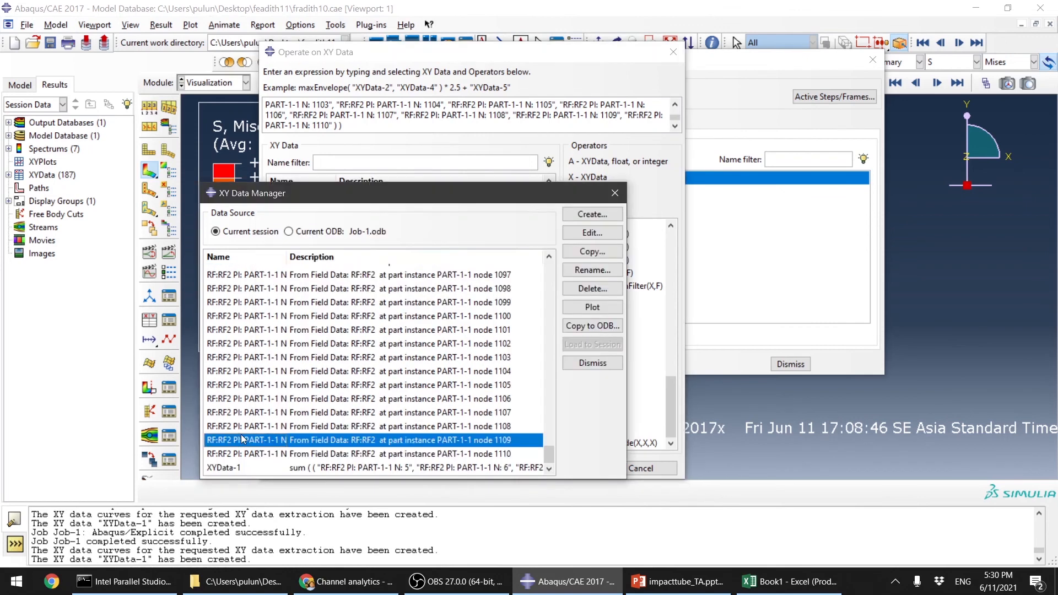
double_click(258, 468)
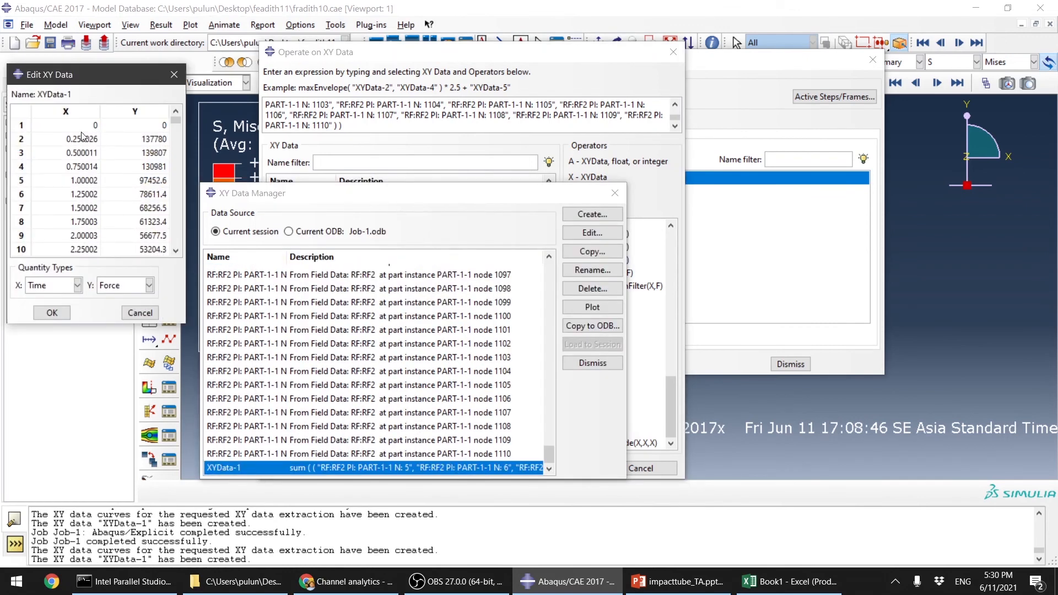
left_click(71, 125)
left_click_drag(175, 120, 180, 283)
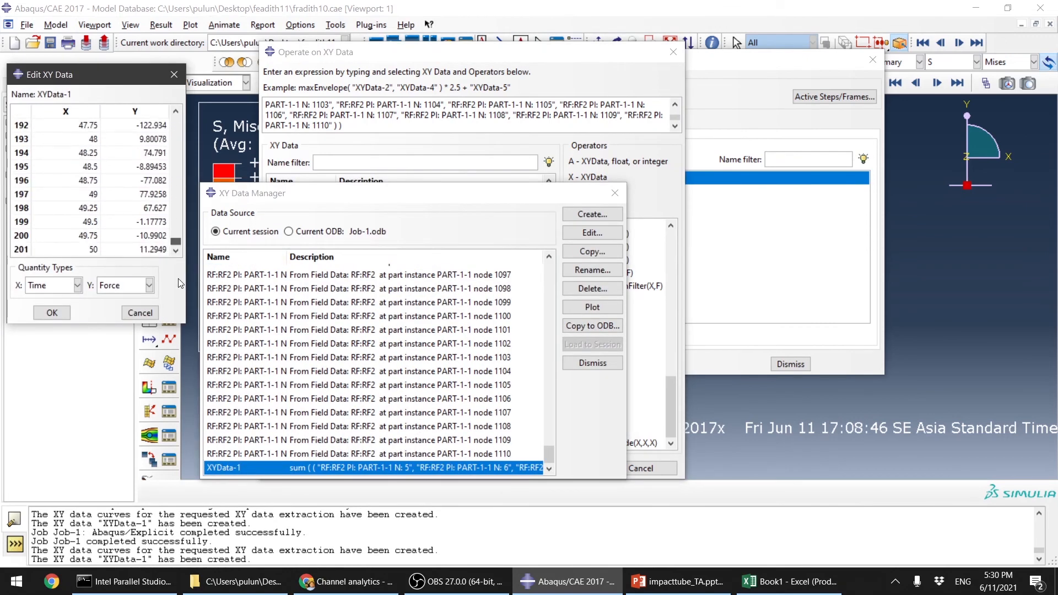
left_click(155, 250, "shift")
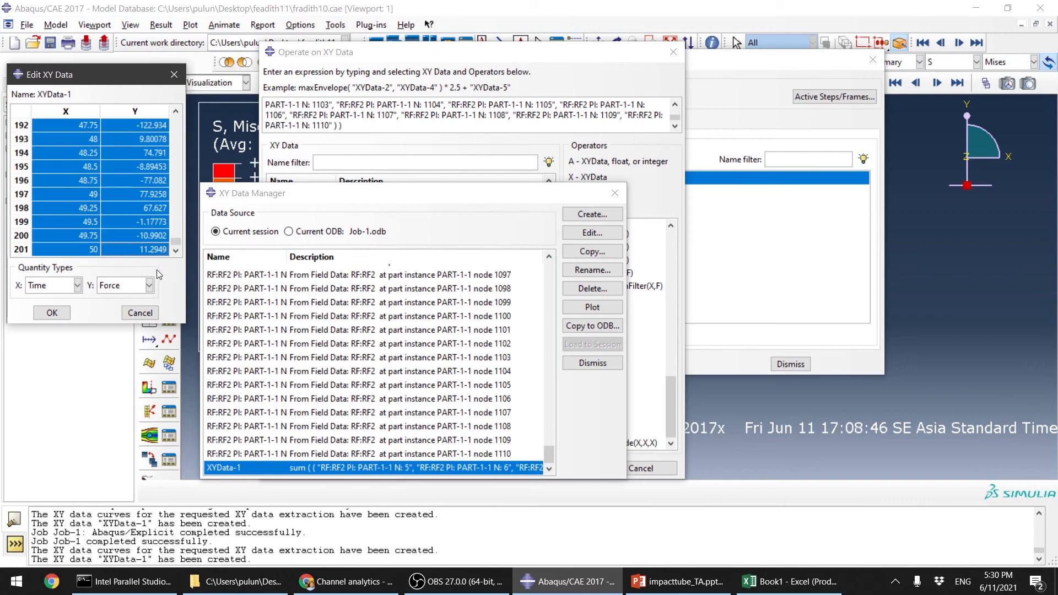
Switch to the Book1 workbook in Excel, widen column H, and paste the copied time-force data starting at I3.
left_click(789, 581)
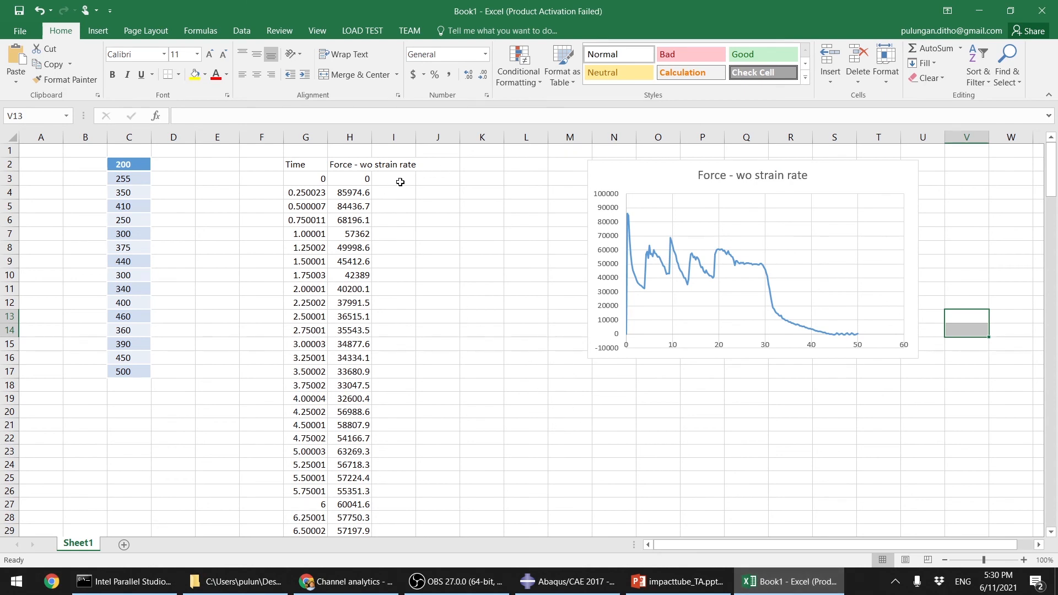
left_click_drag(370, 137, 449, 134)
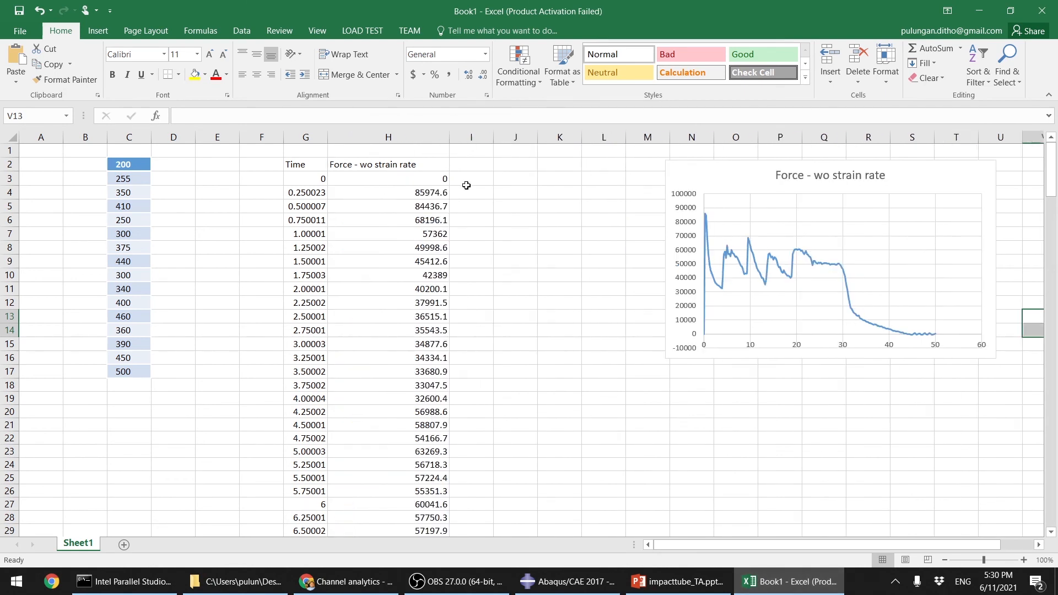
left_click(477, 184)
key("ctrl+v")
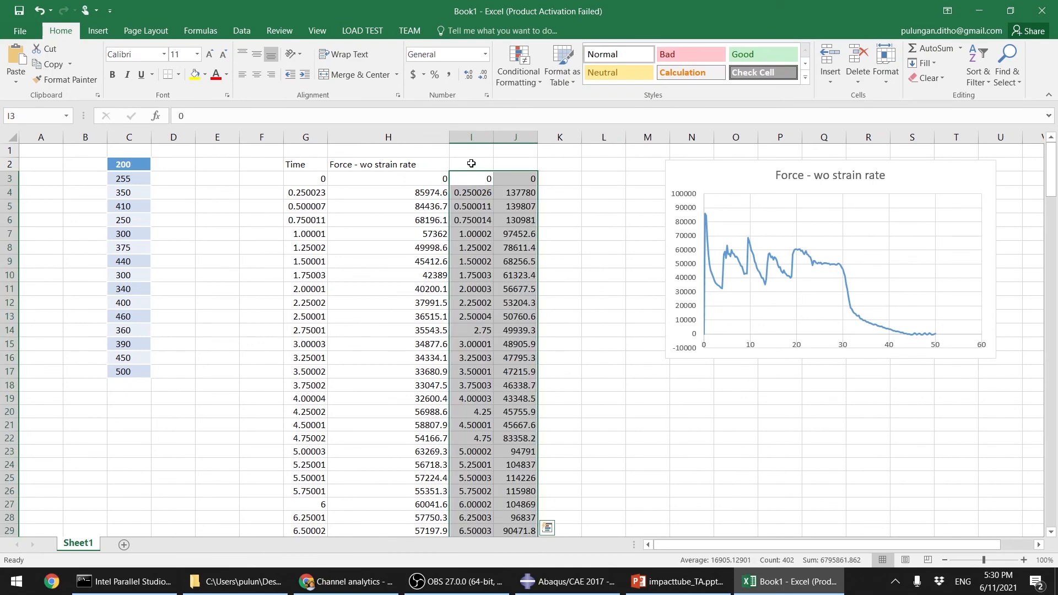
Copy the headings from G2:H2 to I2:J2 and change the heading in J2 to "Force - w strain rate".
left_click(319, 165)
left_click_drag(318, 165, 385, 165)
key("ctrl+c")
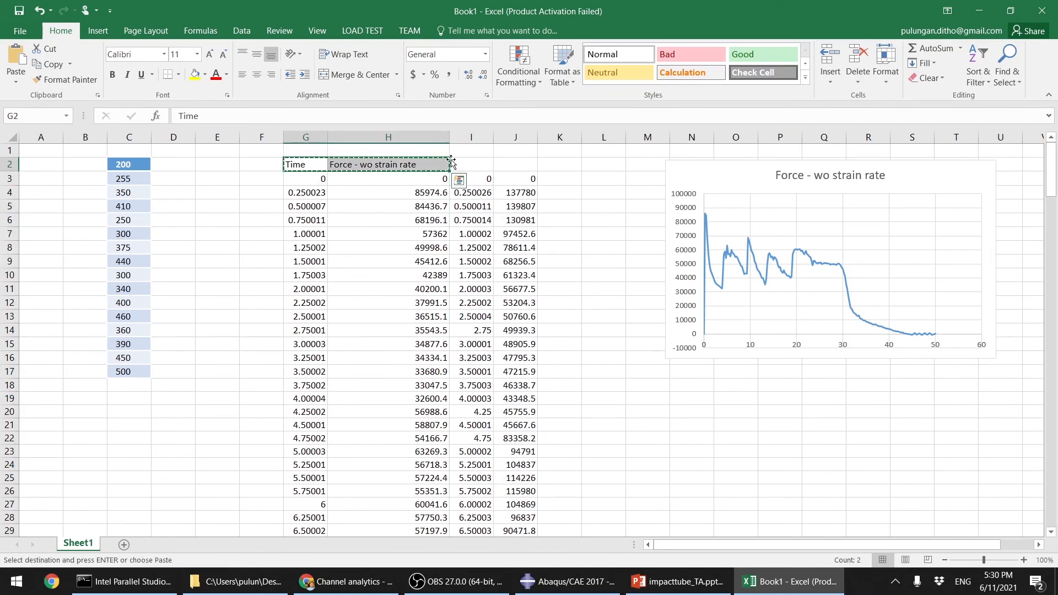
left_click(469, 166)
key("ctrl+v")
left_click(515, 165)
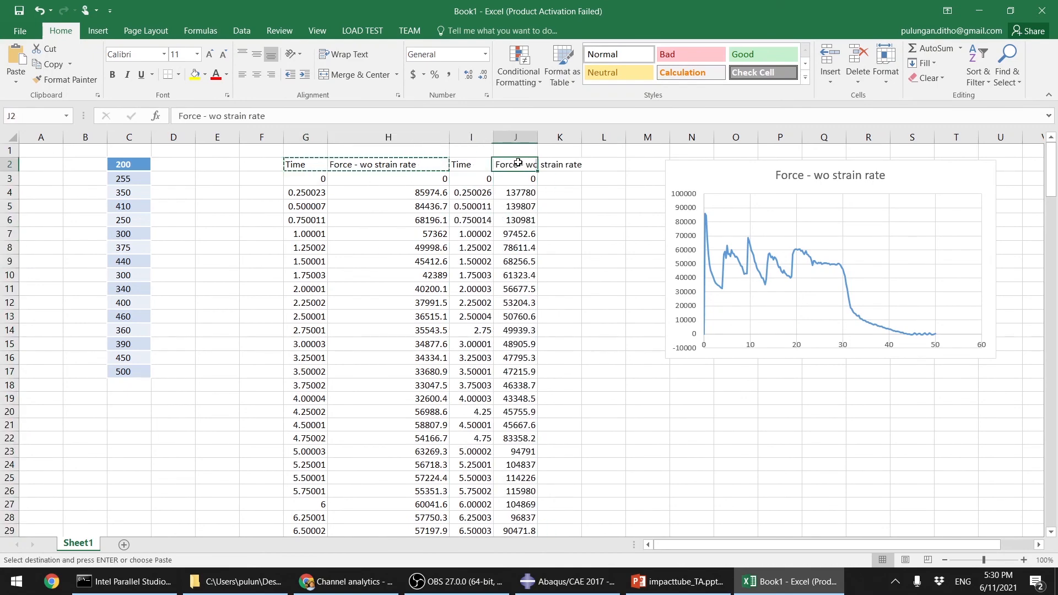
left_click(223, 118)
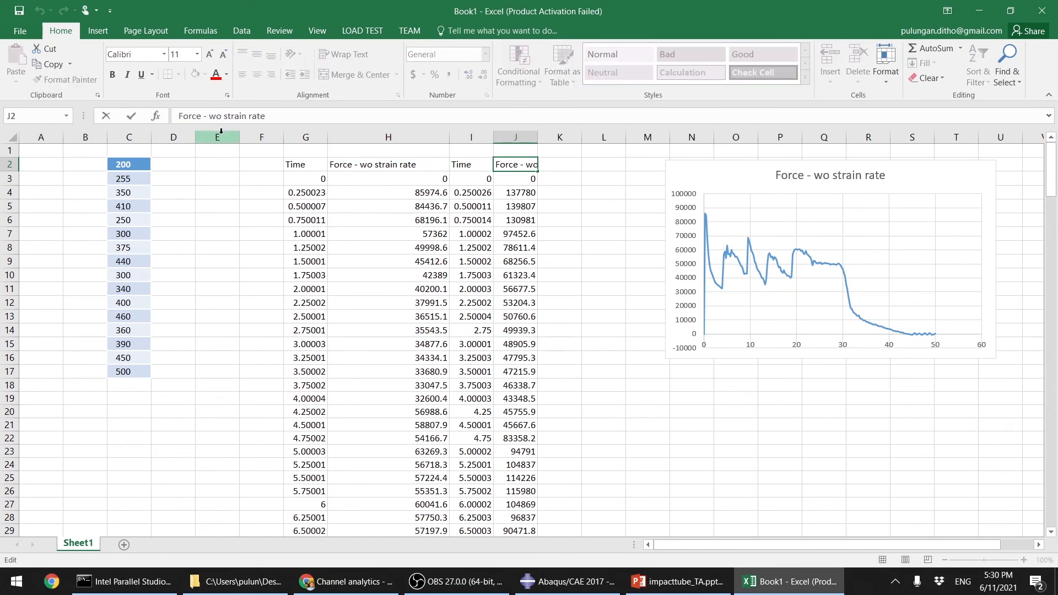
key("BackSpace")
key("Return")
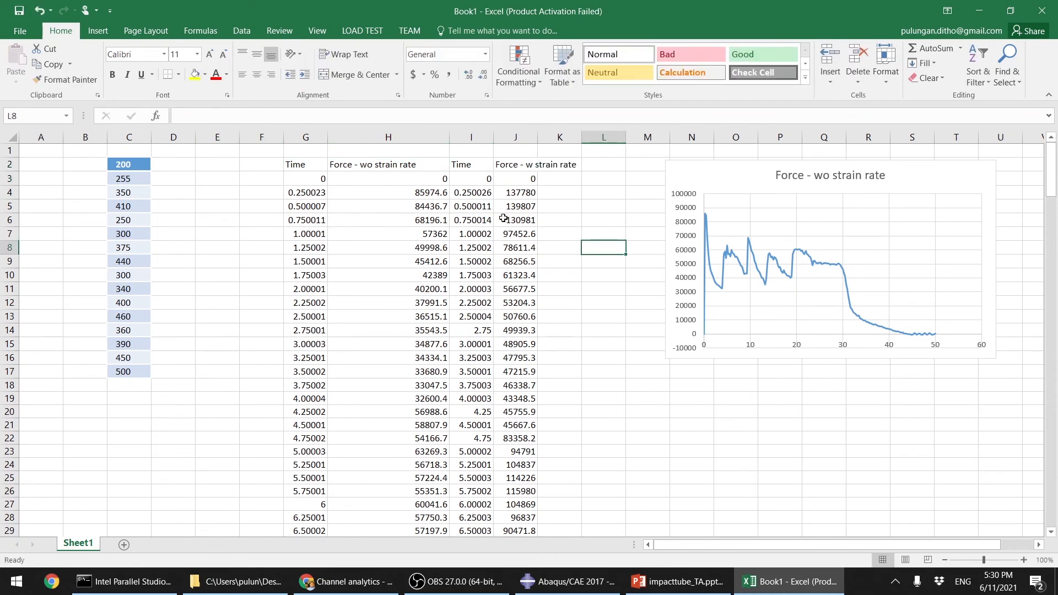
Insert a scatter line chart from the Time and Force - w strain rate data in I2:J203.
mouse_move(471, 137)
left_mouse_down()
mouse_move(515, 145)
mouse_move(472, 168)
mouse_move(505, 165)
left_mouse_up()
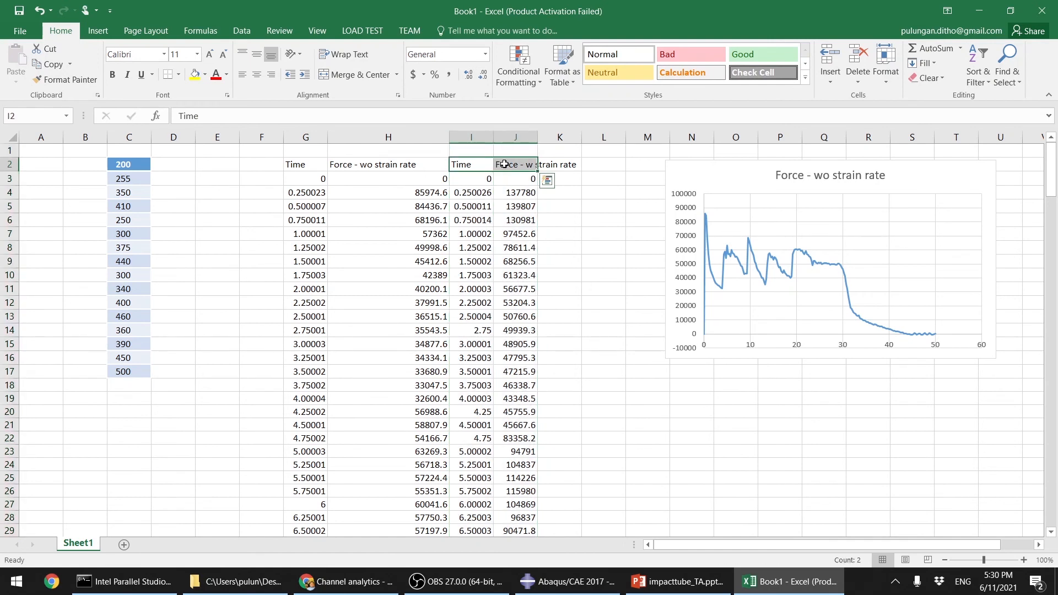
key("ctrl+shift+Down")
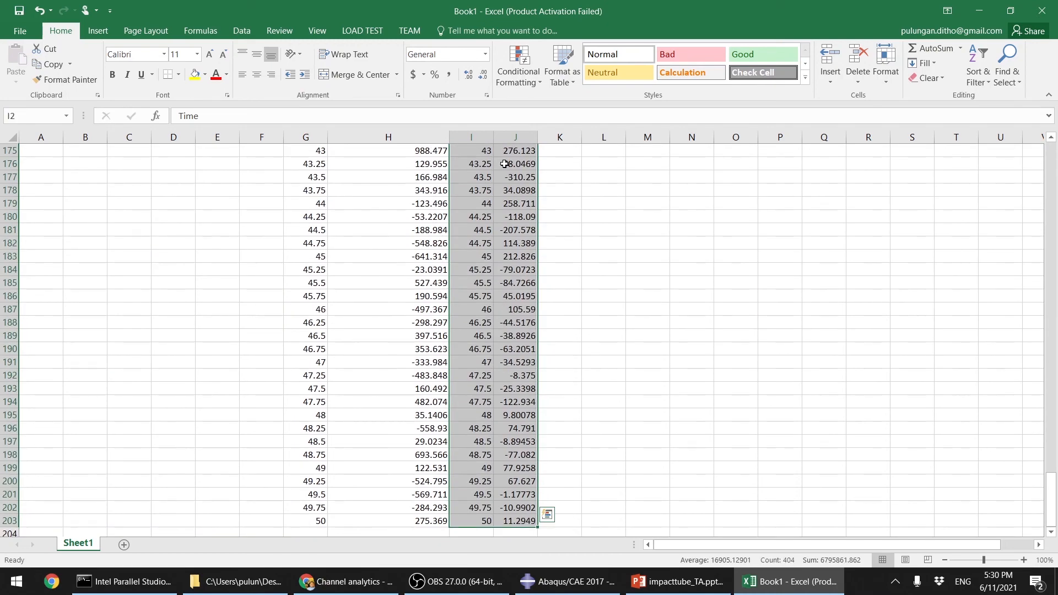
left_click(102, 30)
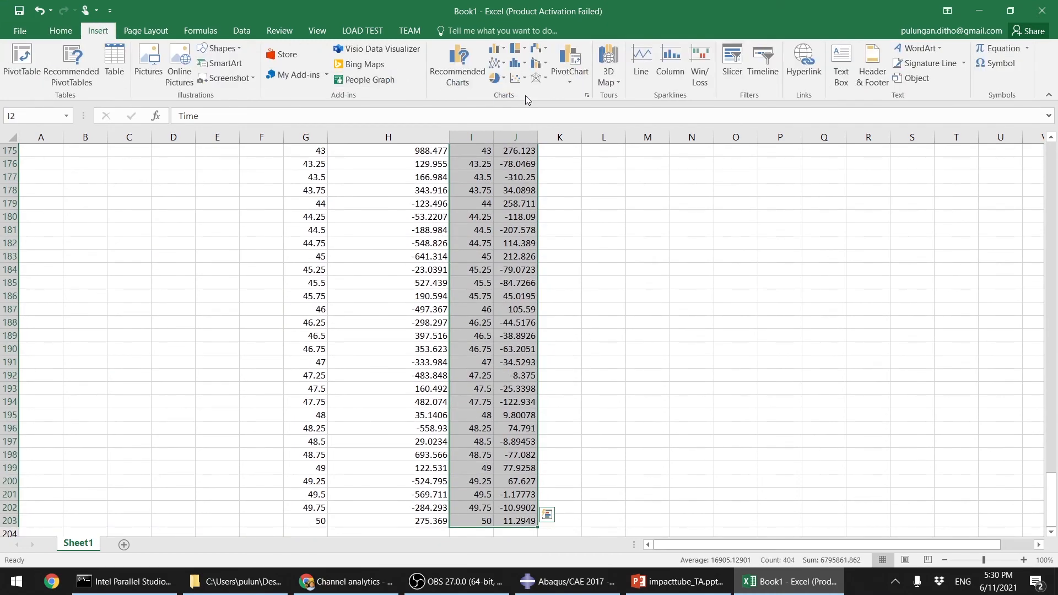
left_click(518, 77)
left_click(560, 132)
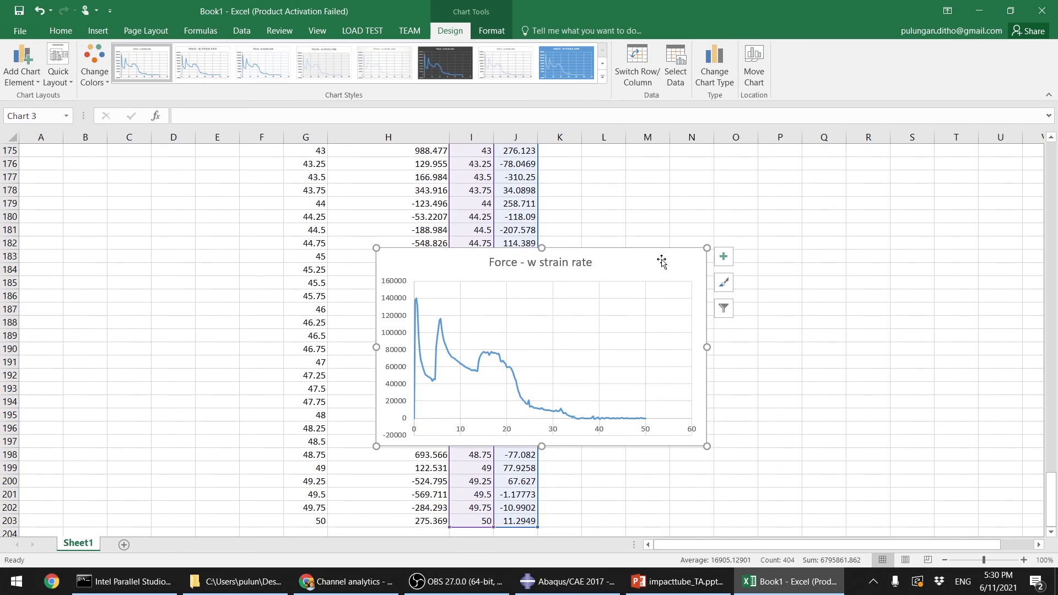
Cut the new strain-rate chart and paste its curve into the existing Force - wo strain rate chart.
key("ctrl+x")
left_click_drag(1050, 492, 1052, 150)
left_click(977, 179)
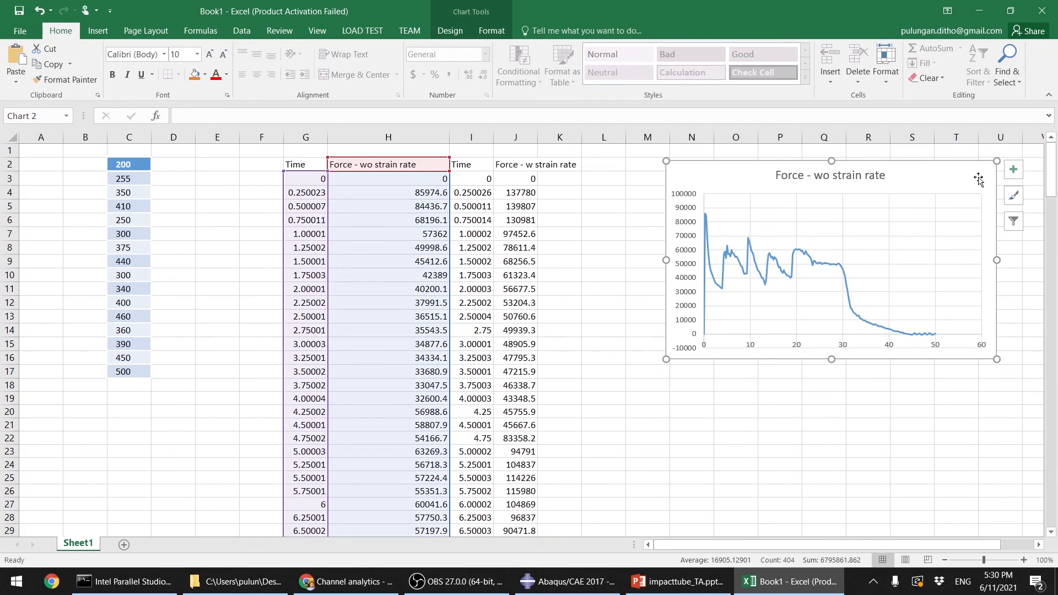
key("ctrl+v")
Move the combined force chart over the data and enlarge it to span about columns G to T.
left_click_drag(977, 179, 860, 205)
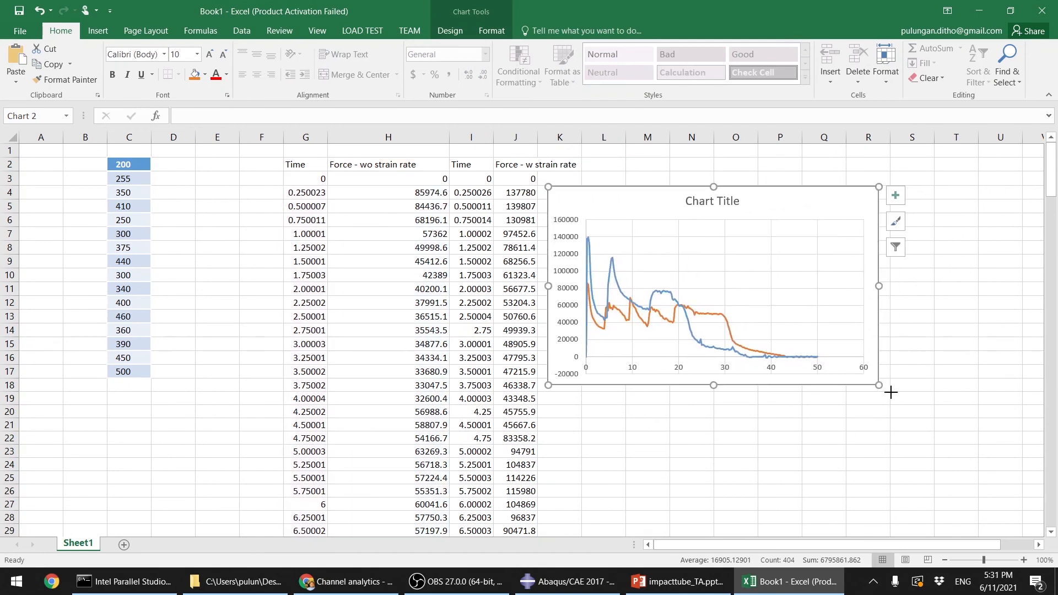
left_click_drag(879, 386, 984, 464)
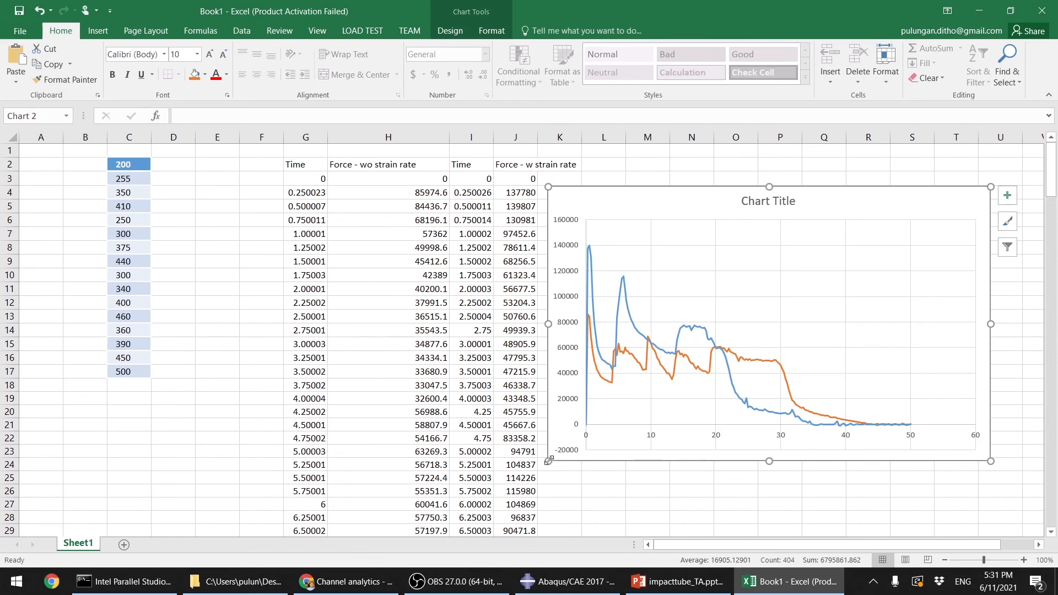
left_click_drag(549, 460, 308, 499)
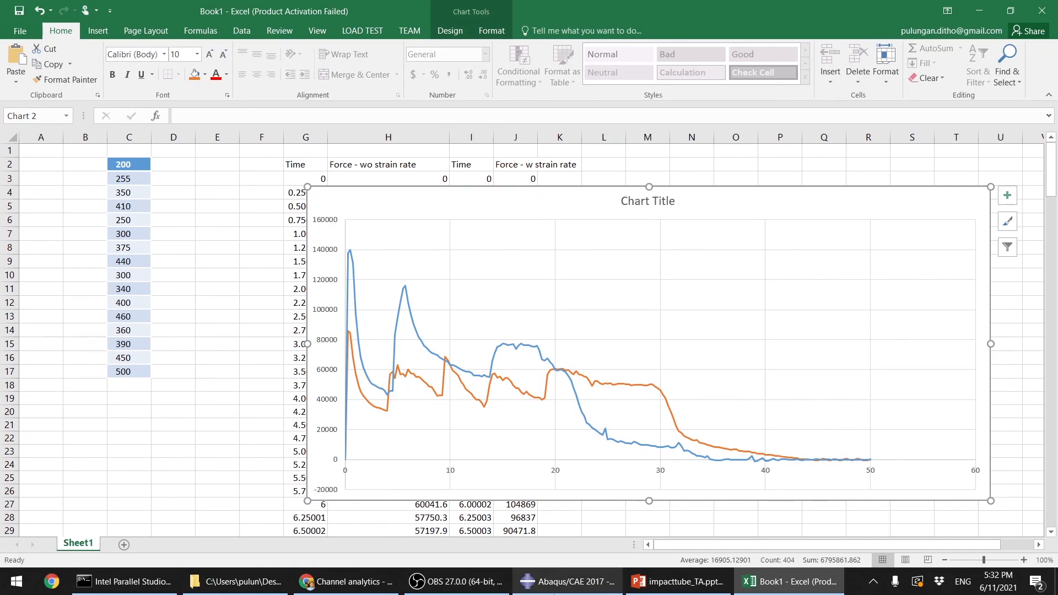
Switch to Abaqus/CAE, close the XY operation and XY Data Manager dialogs, and display PEEQ contours on the folded tube.
left_click(553, 592)
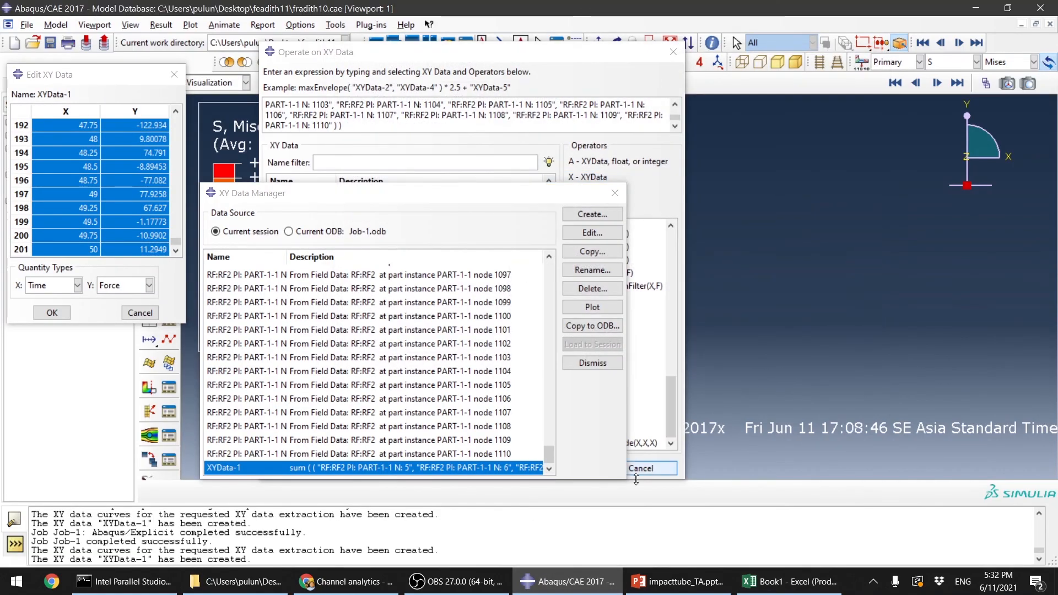
left_click(651, 469)
left_click(582, 366)
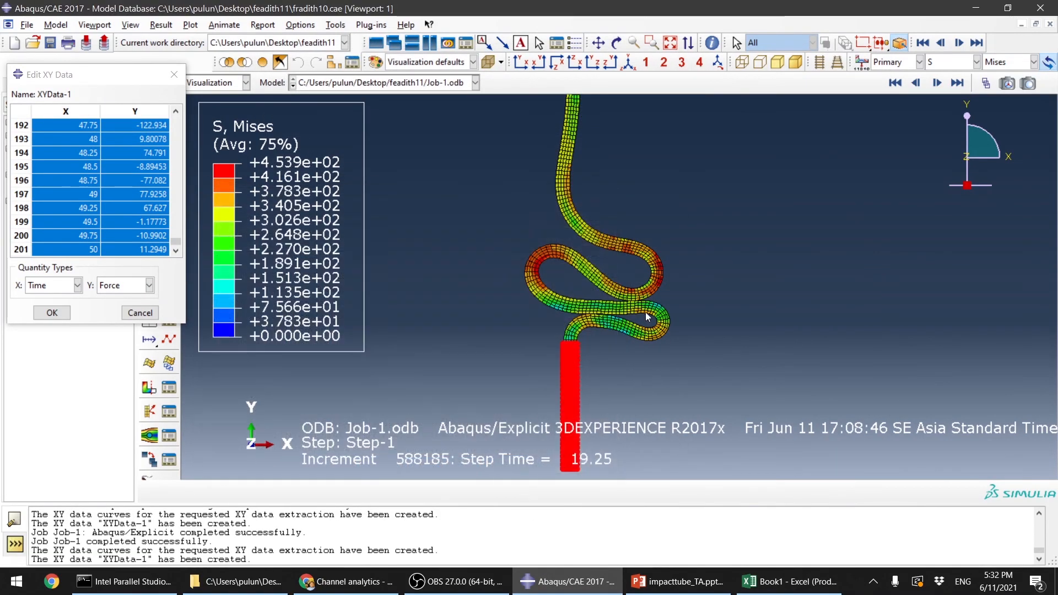
scroll(645, 315, "up", 3)
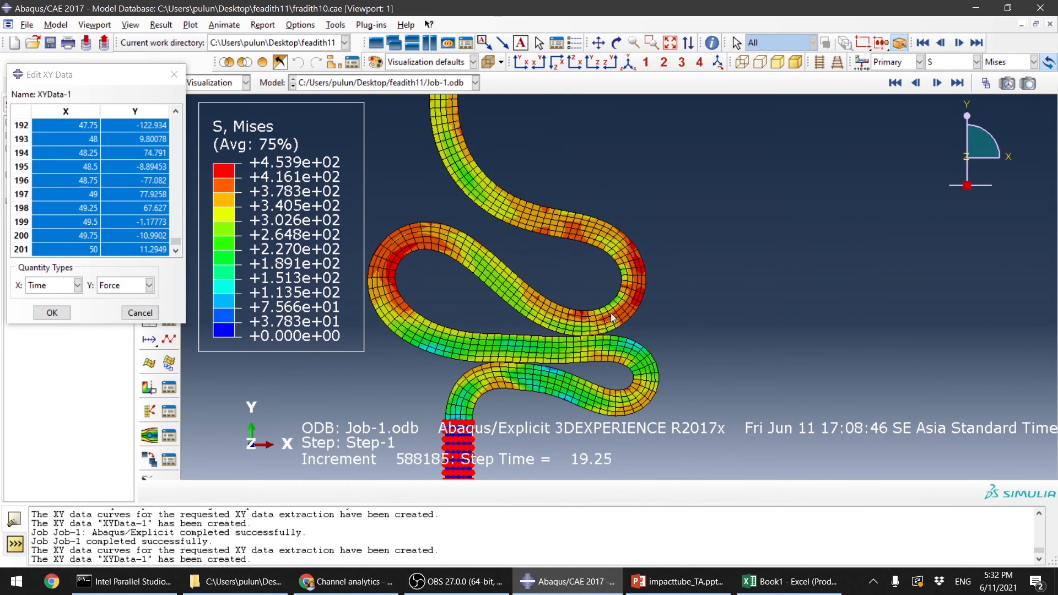
left_click(977, 62)
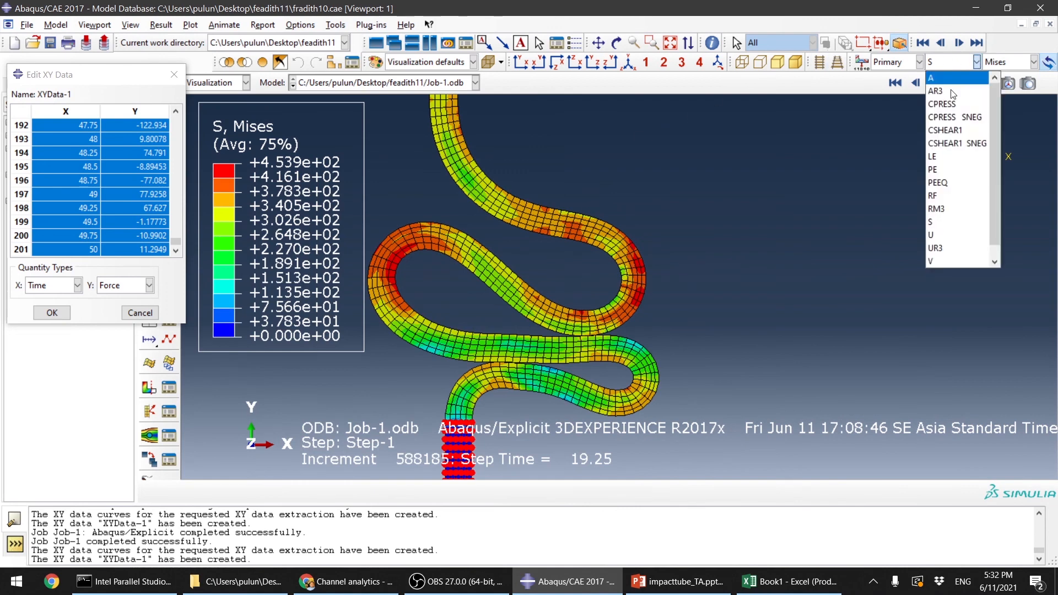
left_click(936, 183)
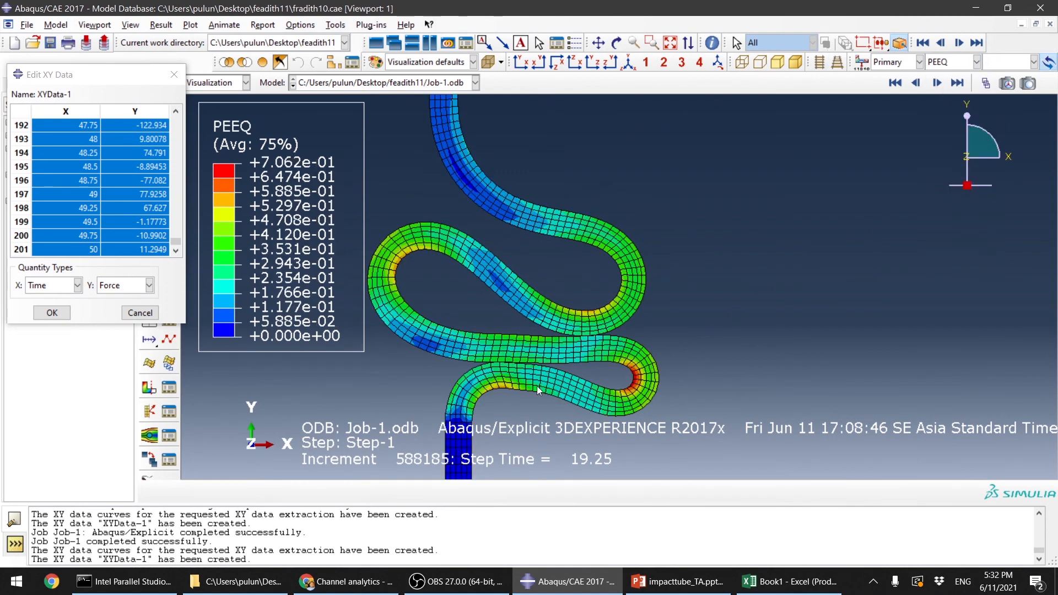